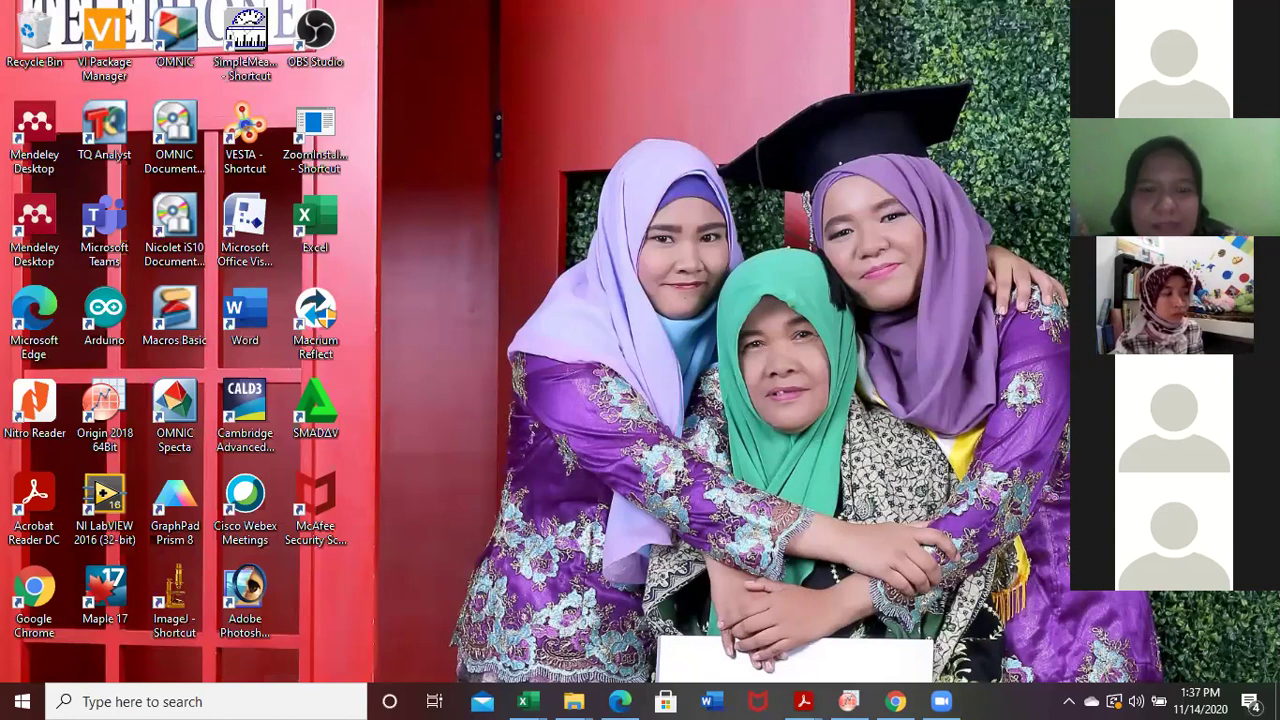
View the Software Origin slide in Acrobat Reader and the empty Origin worksheet, and switch to the CHA-O jam-2 workbook in Excel.
key("alt+Tab")
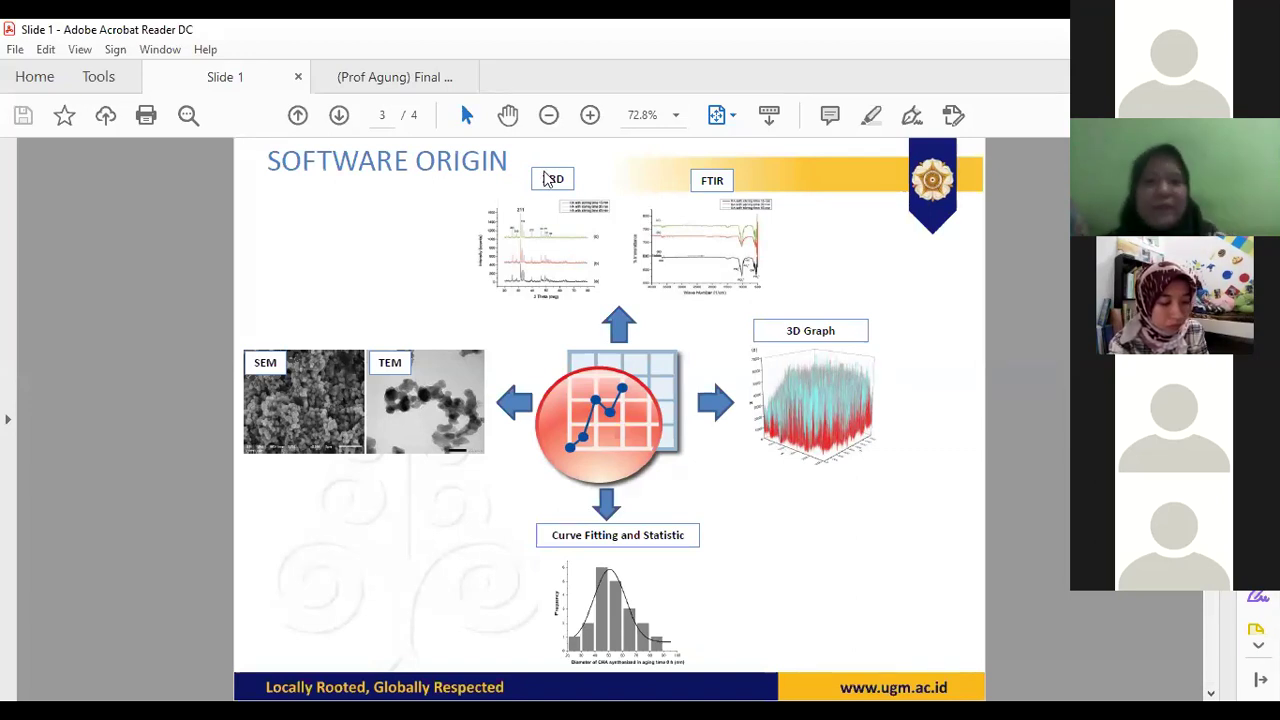
key("alt+Tab")
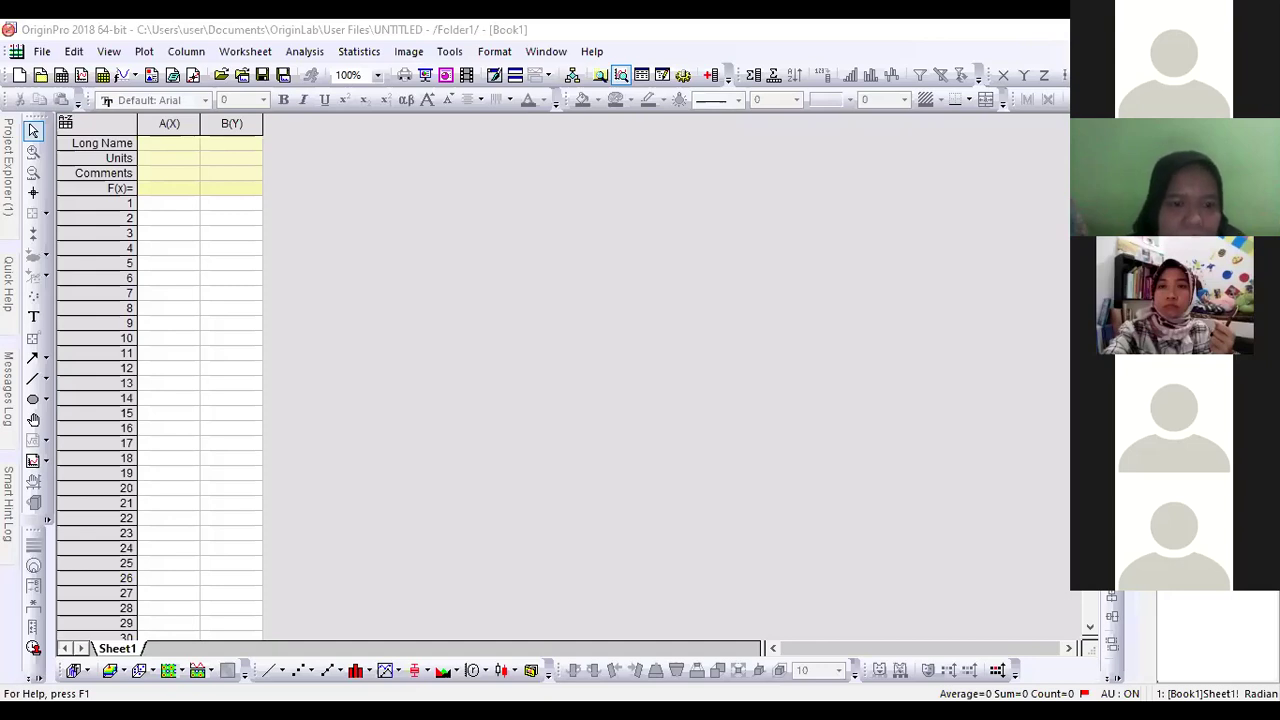
key("alt+Tab")
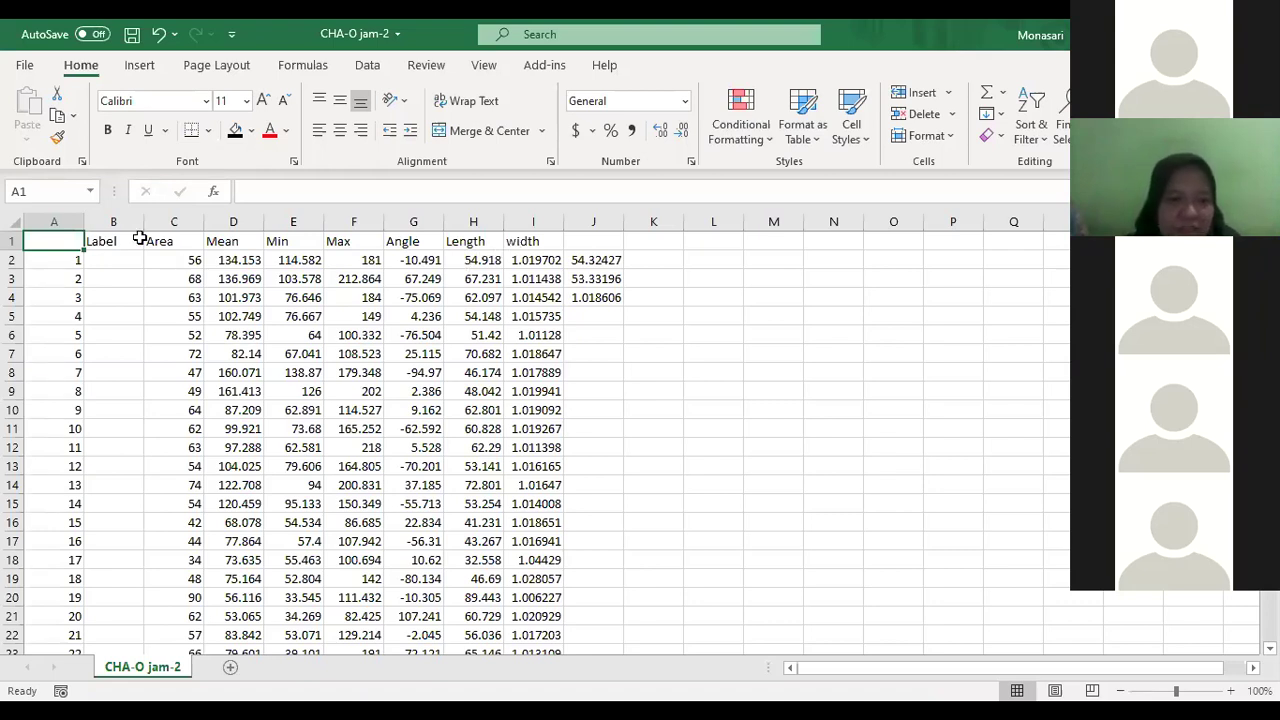
Examine the measurement column headings and the Length values down to the summary statistics rows.
left_click_drag(160, 243, 449, 245)
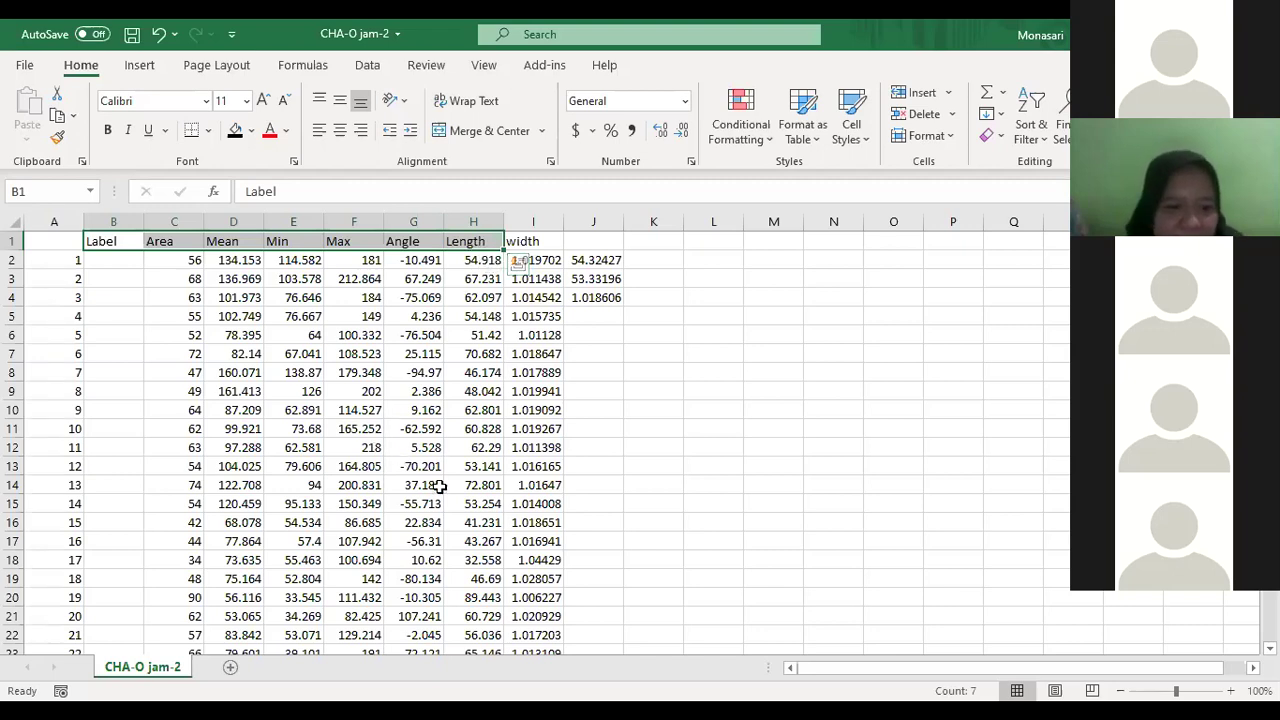
left_click(478, 259)
key("Down")
key("Down")
key("Down")
key("Down")
key("Down")
key("Down")
key("Down")
key("Down")
key("Down")
key("Down")
key("Down")
key("Down")
key("Down")
key("Down")
key("Down")
key("Down")
key("Down")
key("Down")
key("Down")
key("Down")
key("Down")
key("Down")
key("Down")
key("Up")
key("Up")
key("Up")
key("Up")
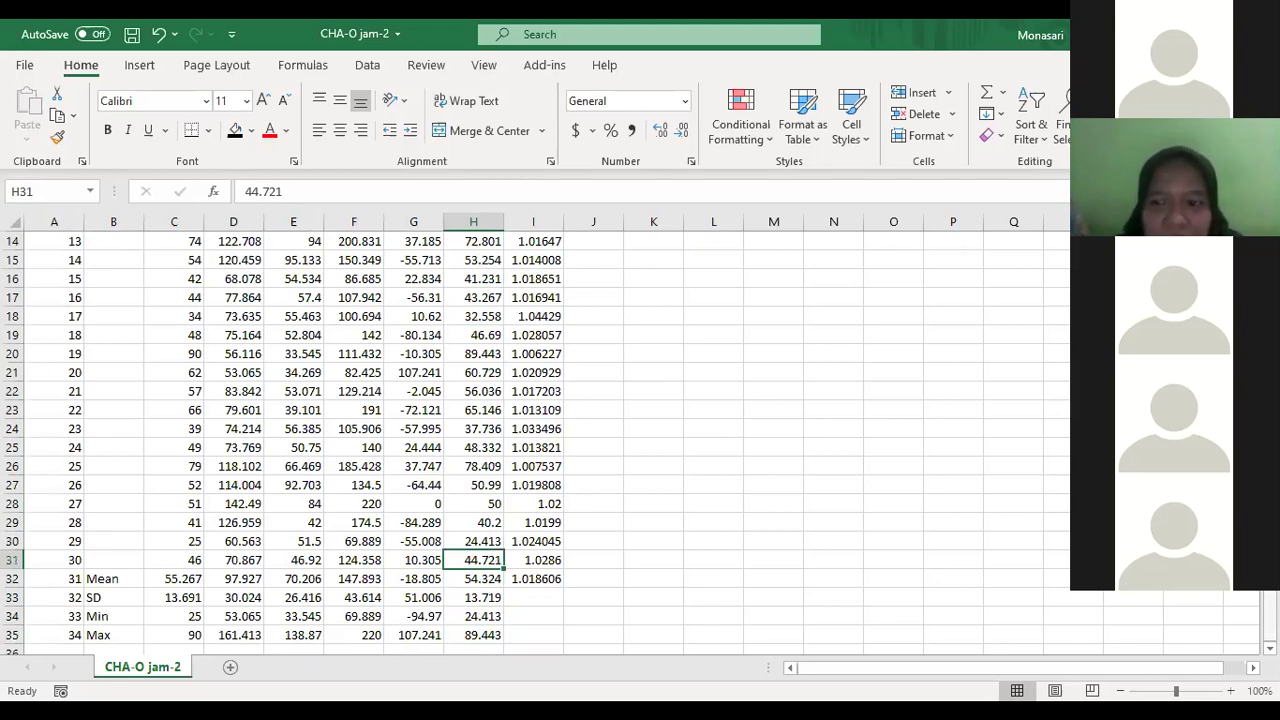
scroll(640, 440, "up", 5)
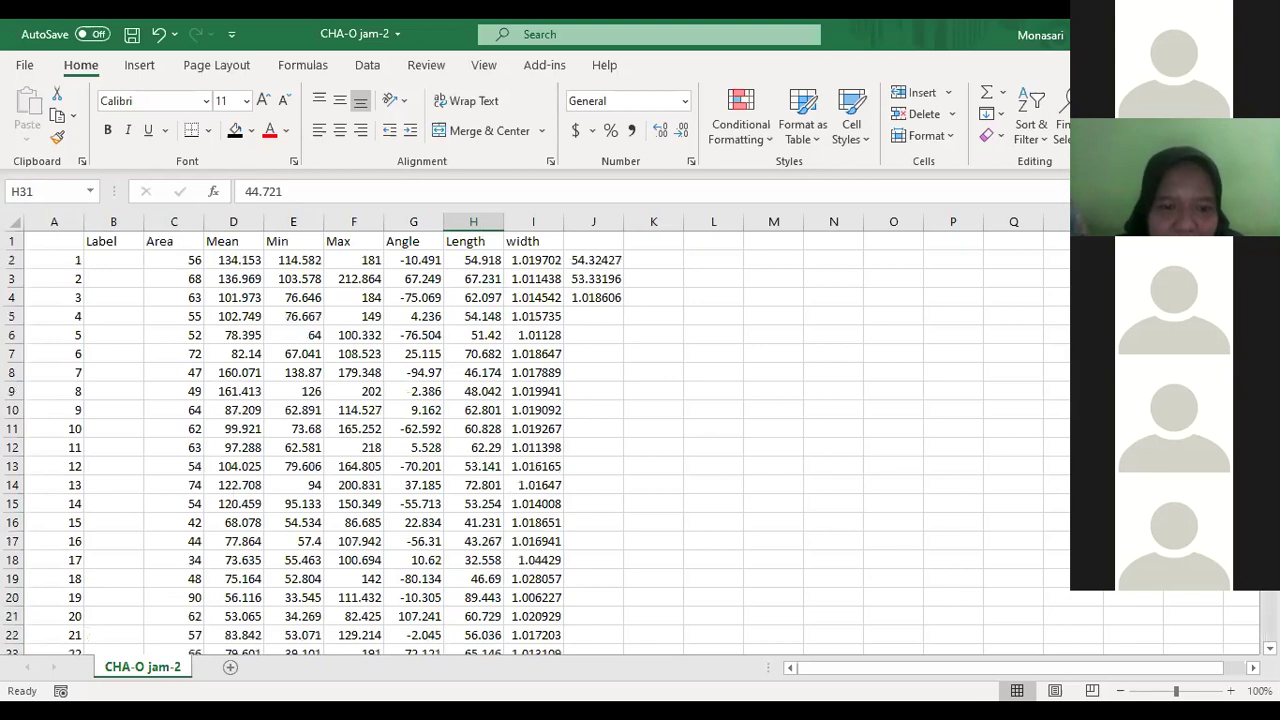
Copy the Length values in H2:H31 and paste them into column A(X) of Book1 in OriginPro.
left_click_drag(483, 260, 462, 529)
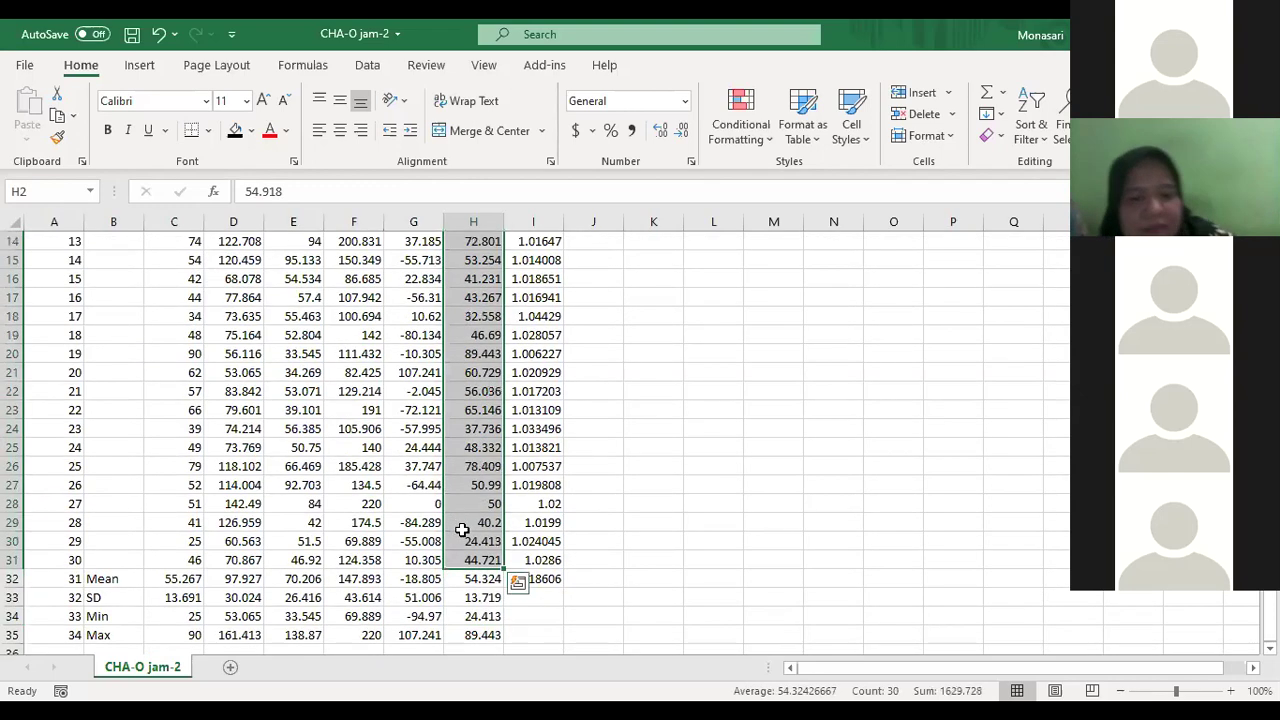
key("ctrl+c")
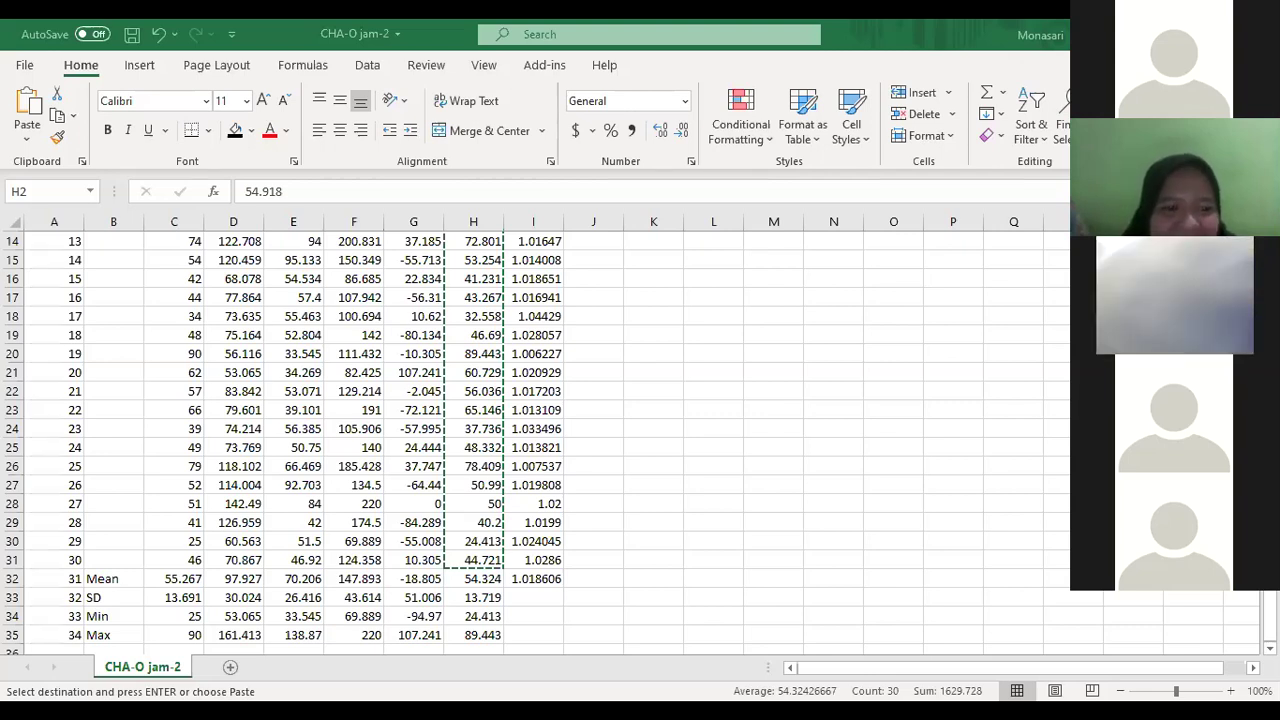
key("alt+Tab")
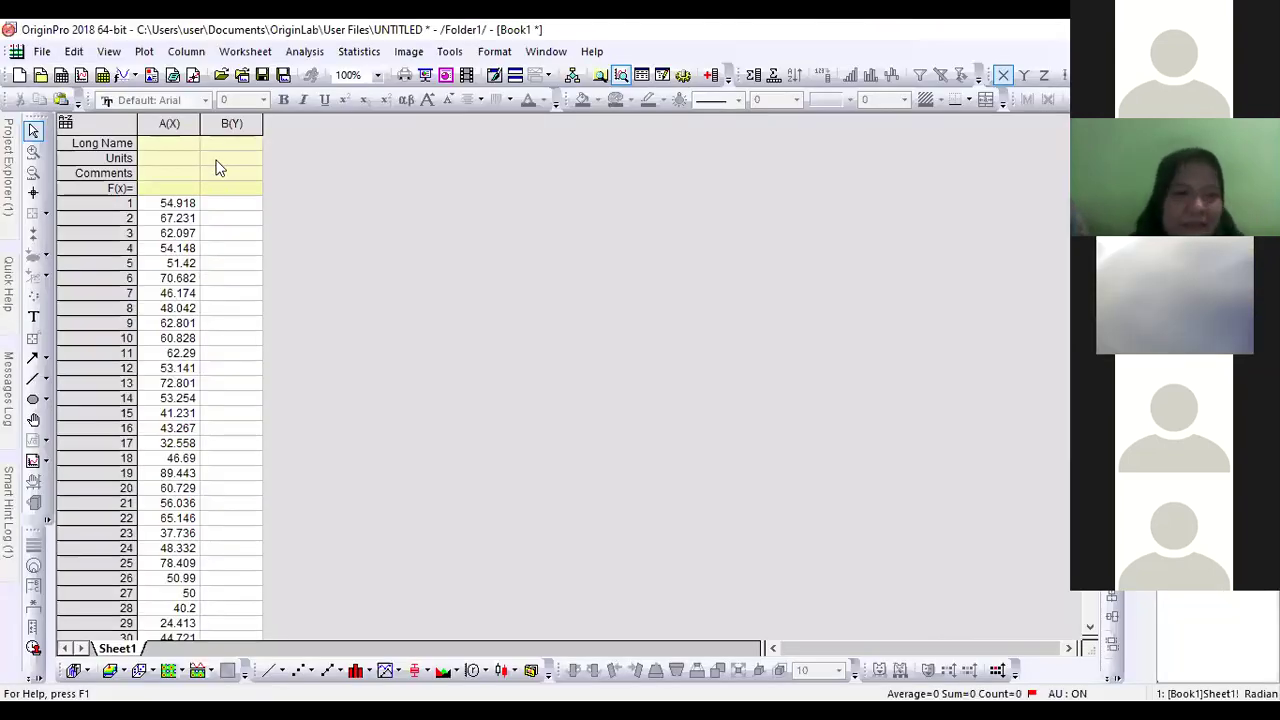
Plot the whole A(X) column as a basic 2D histogram and select its bars.
left_click(169, 123)
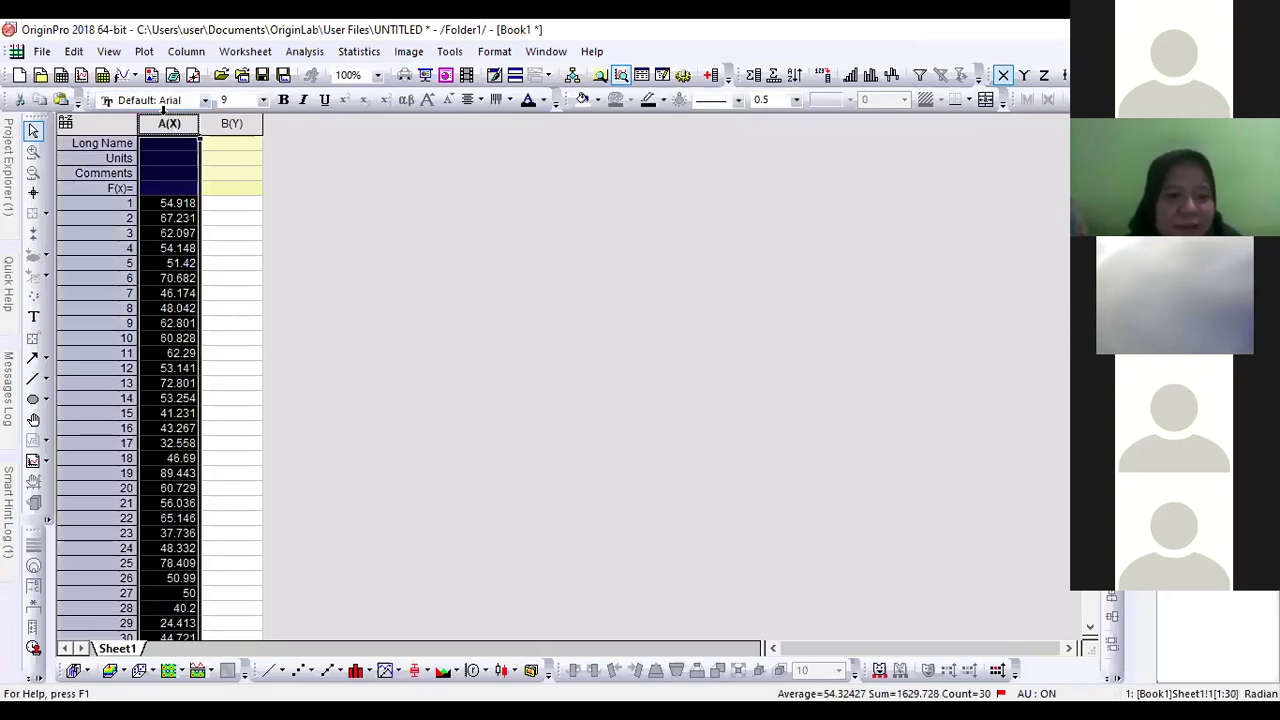
left_click(146, 53)
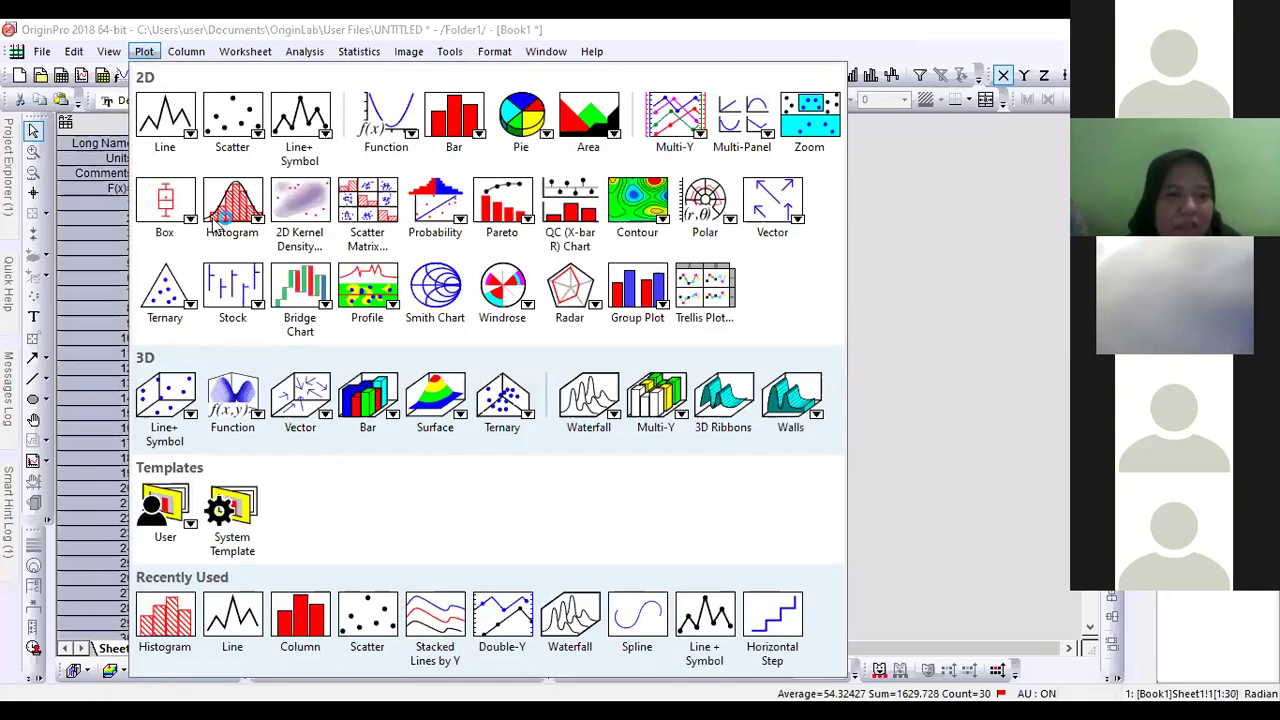
mouse_move(218, 222)
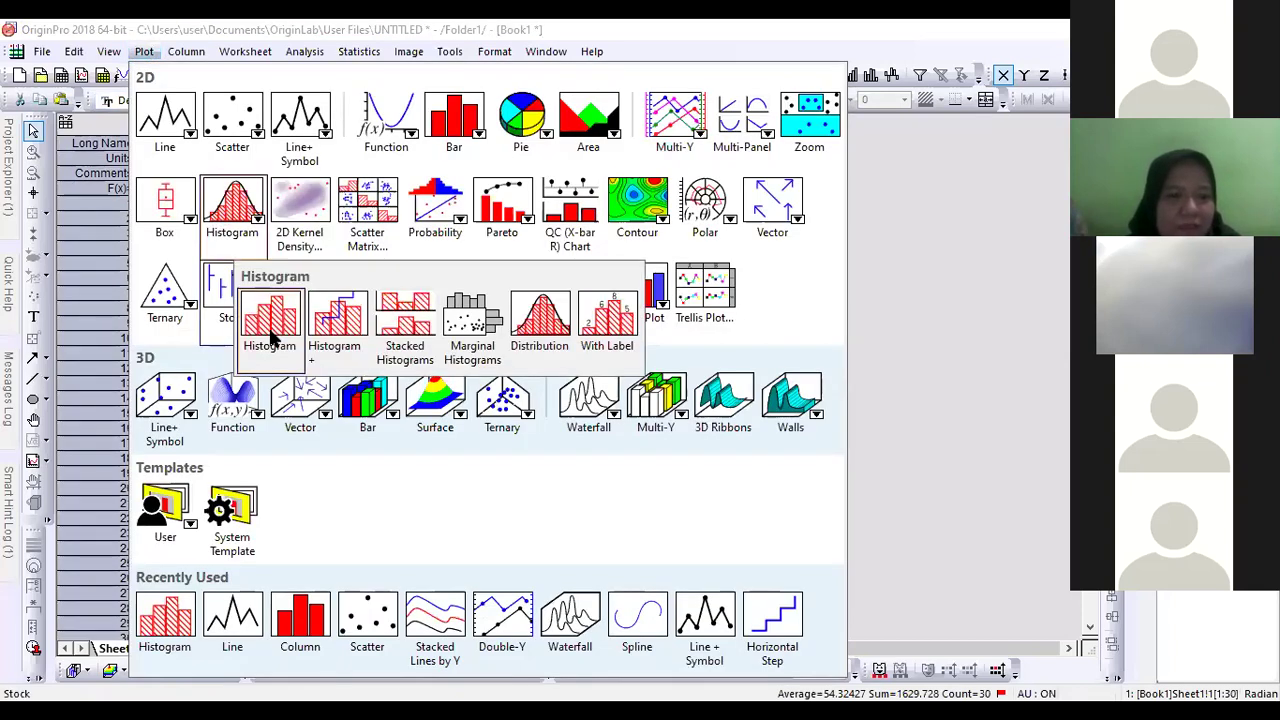
left_click(270, 338)
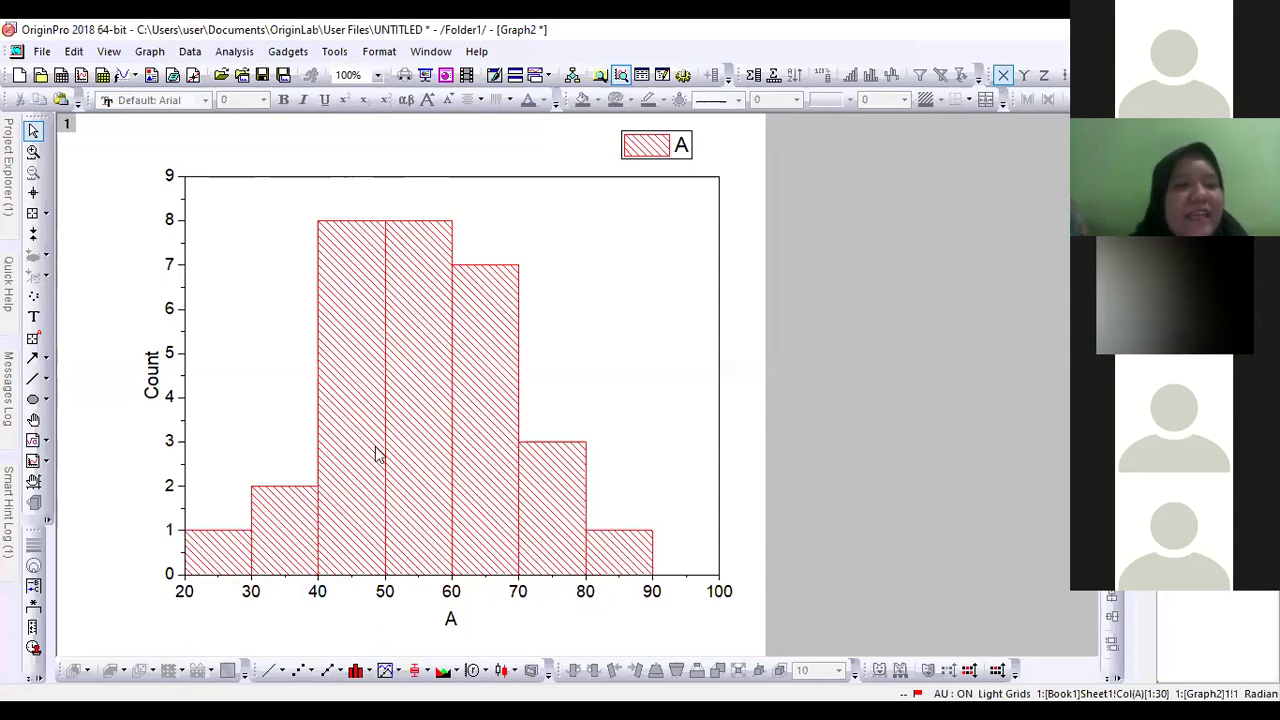
left_click(373, 290)
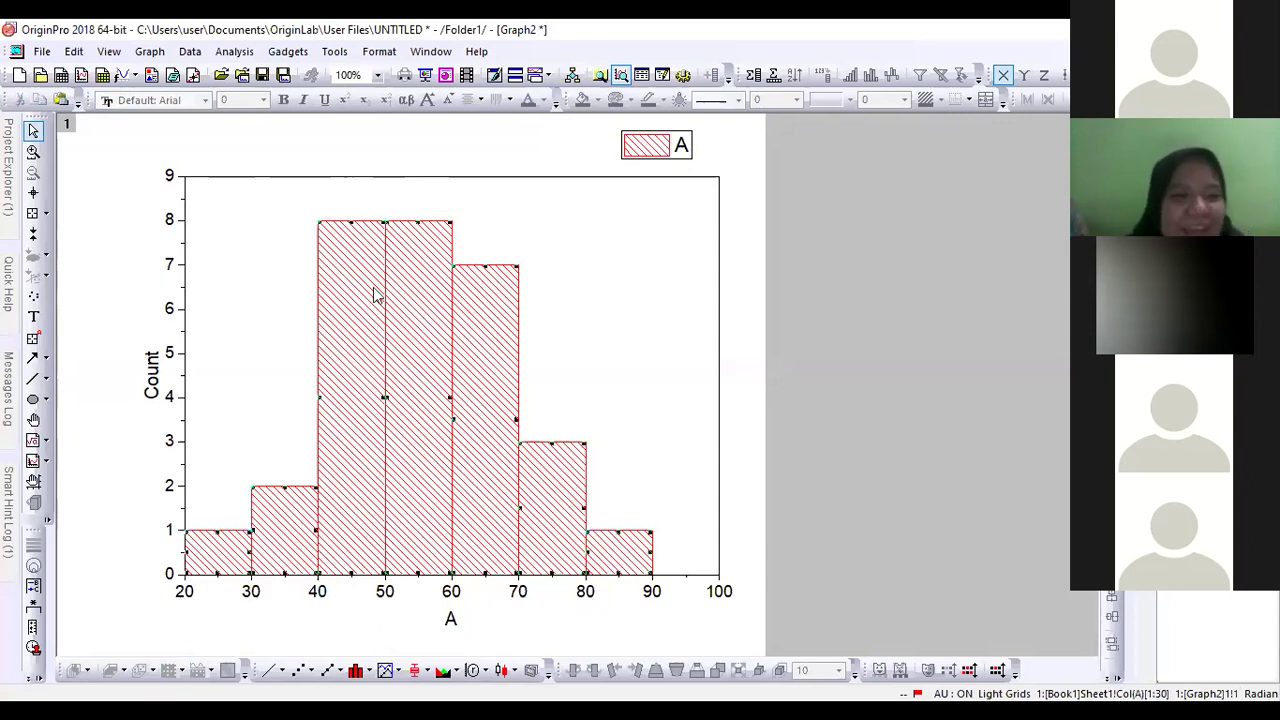
Change the histogram's x-axis title to "Diameter of Sample".
double_click(453, 620)
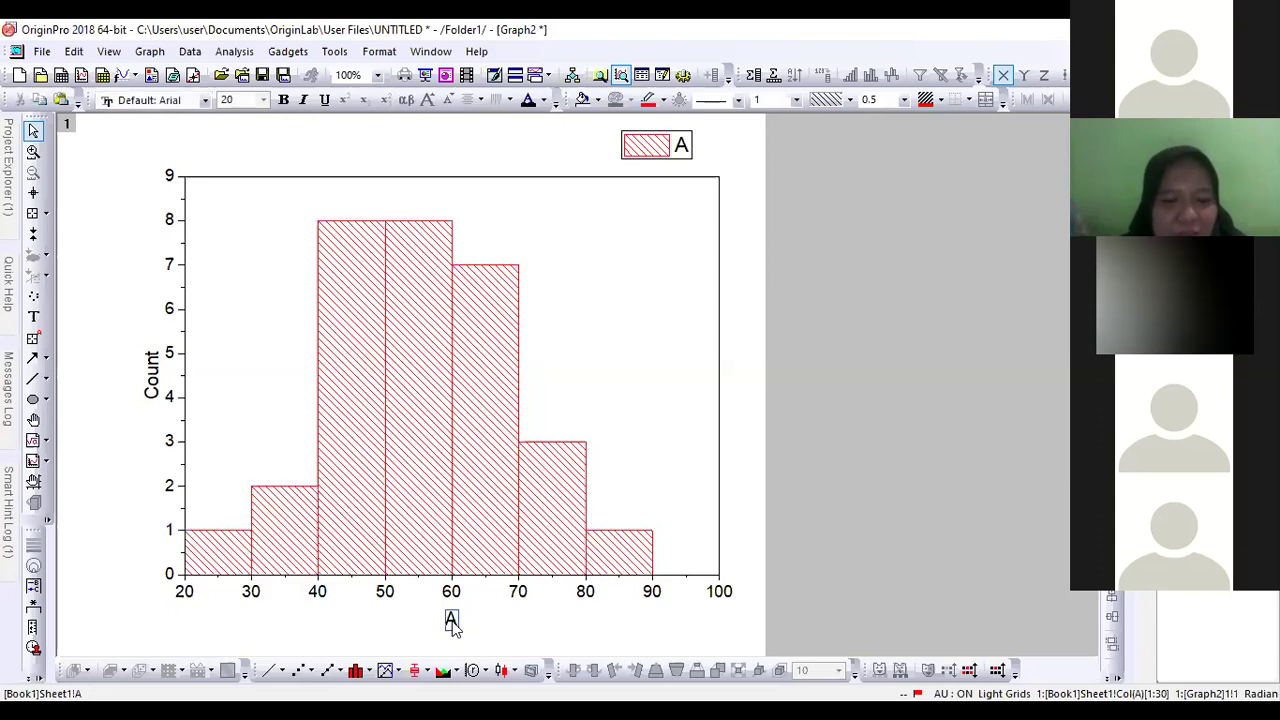
key("ctrl+a")
type("Dia")
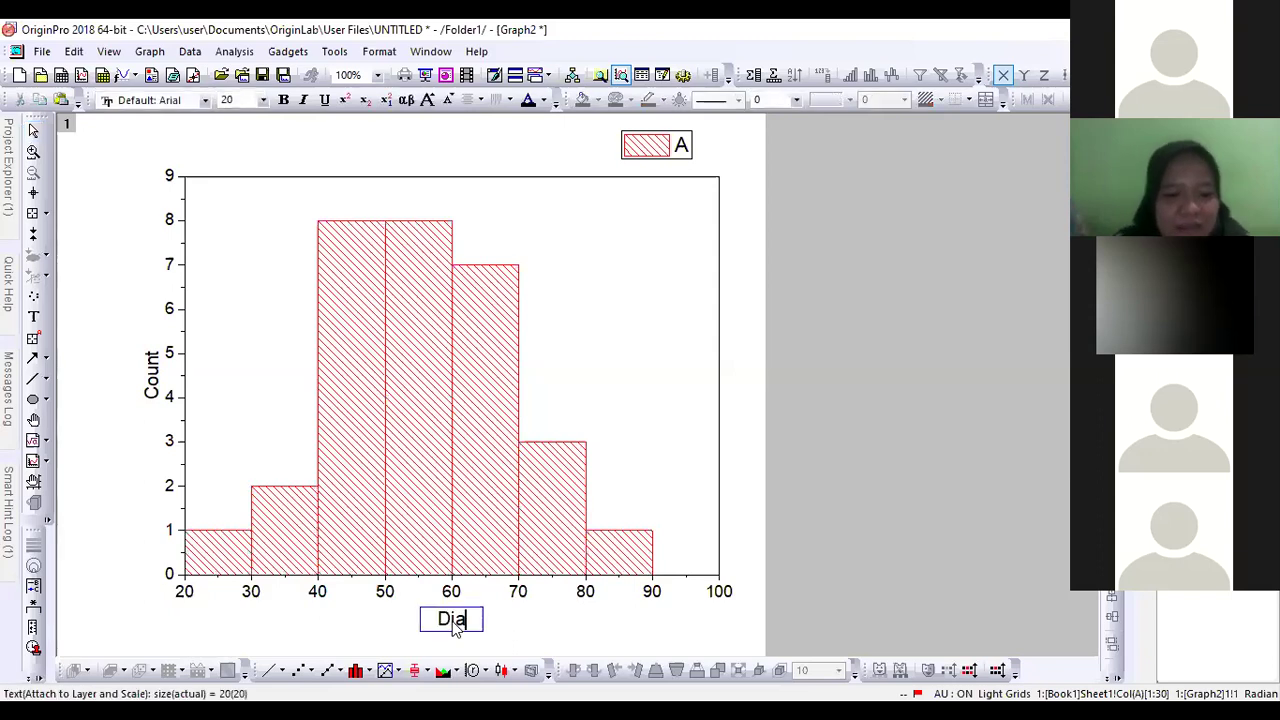
type("meter")
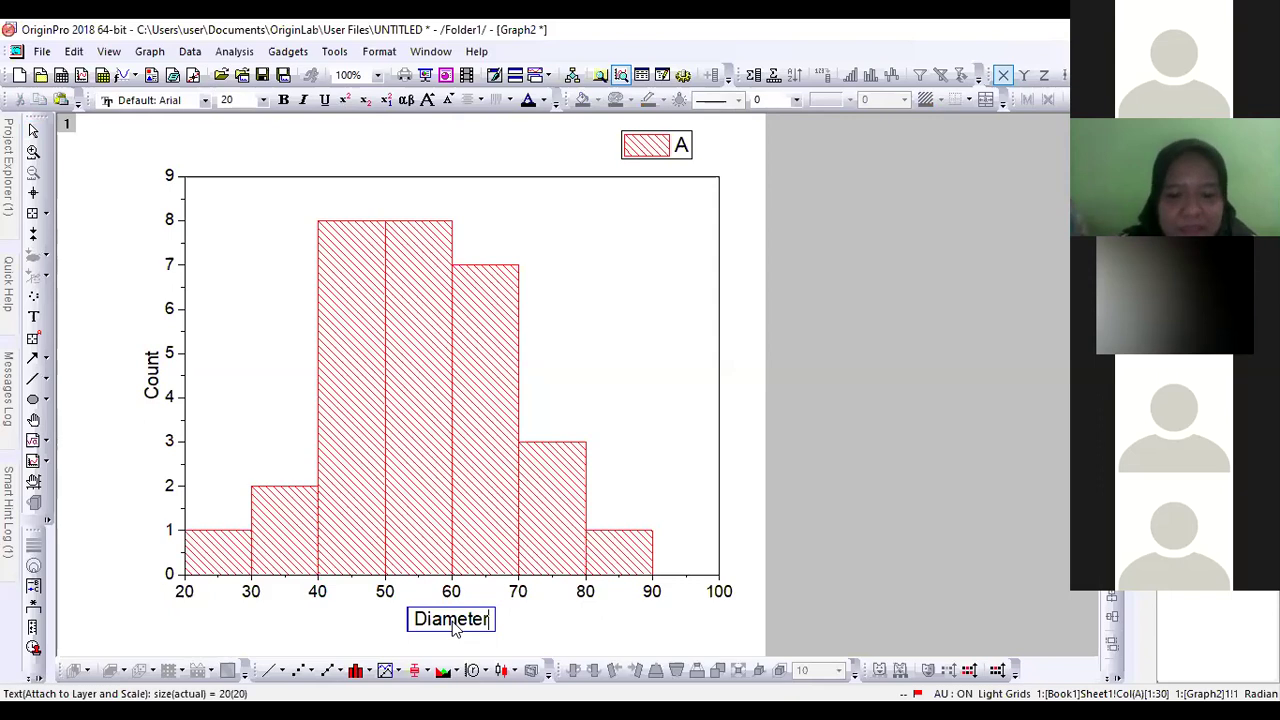
type(" of Sample")
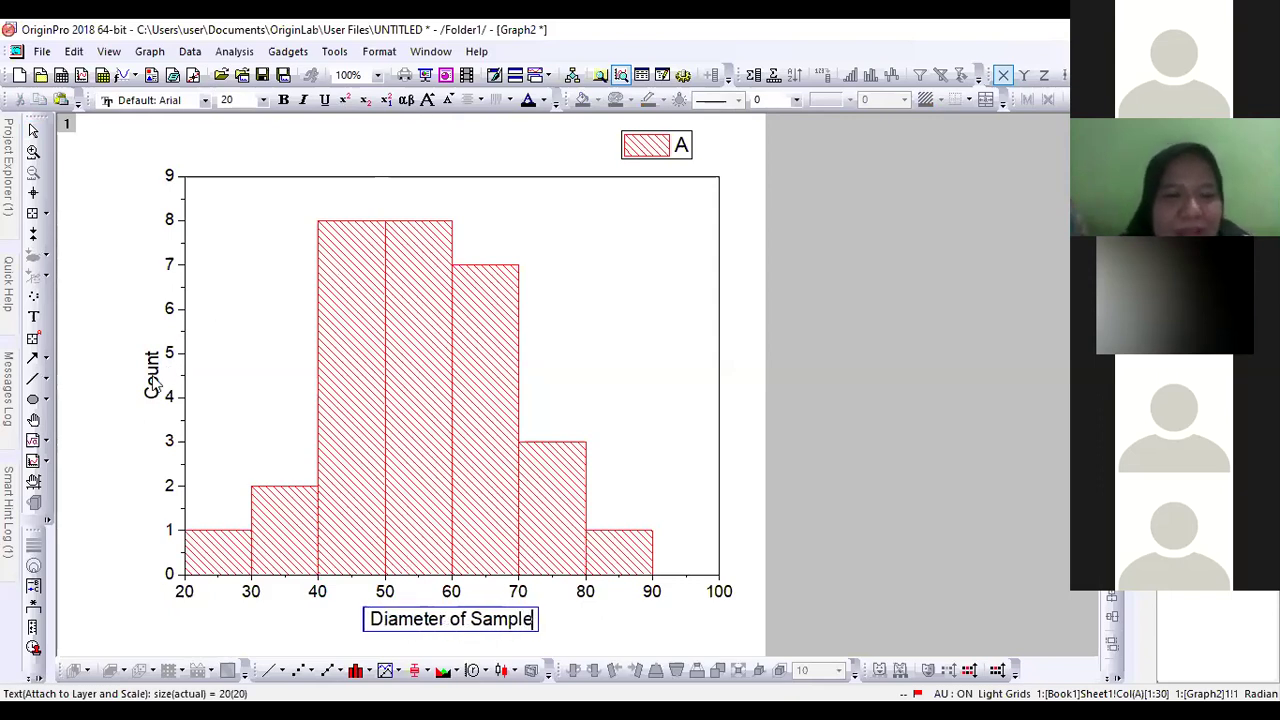
key("Escape")
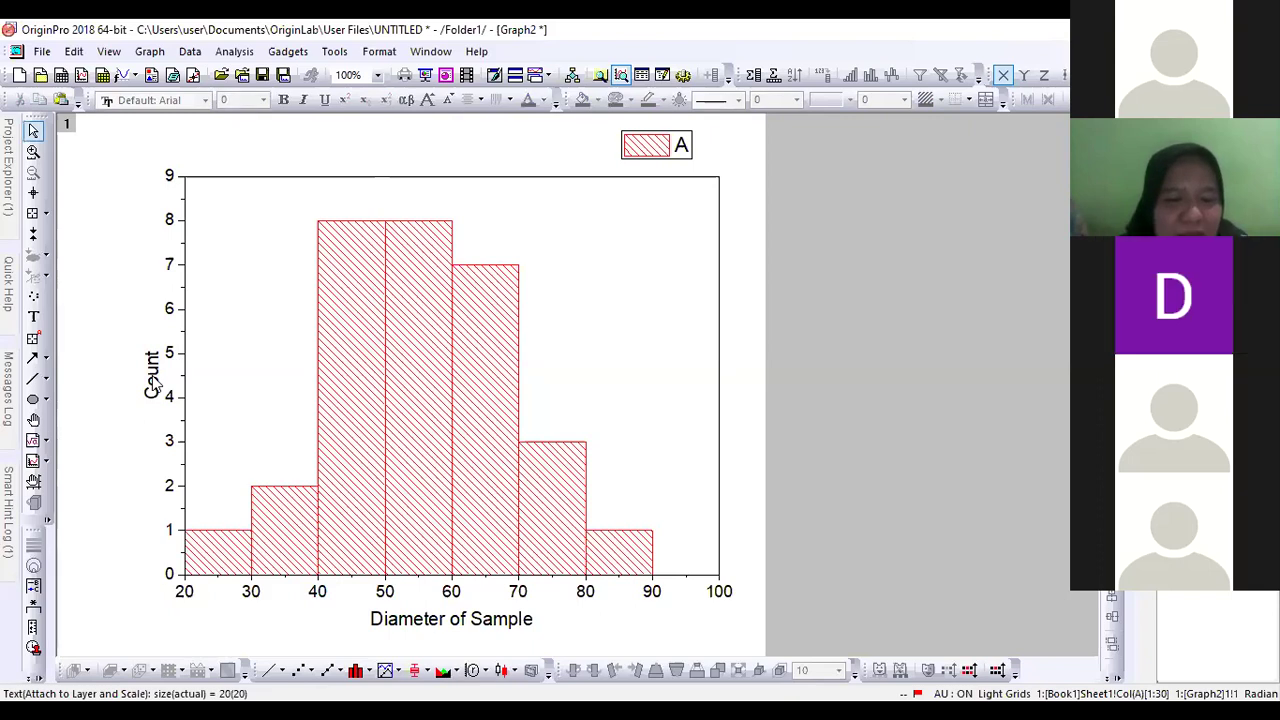
Change the histogram's y-axis title to "Frequency" and shift it slightly away from the axis numbers.
double_click(155, 385)
double_click(152, 383)
type("Frequency")
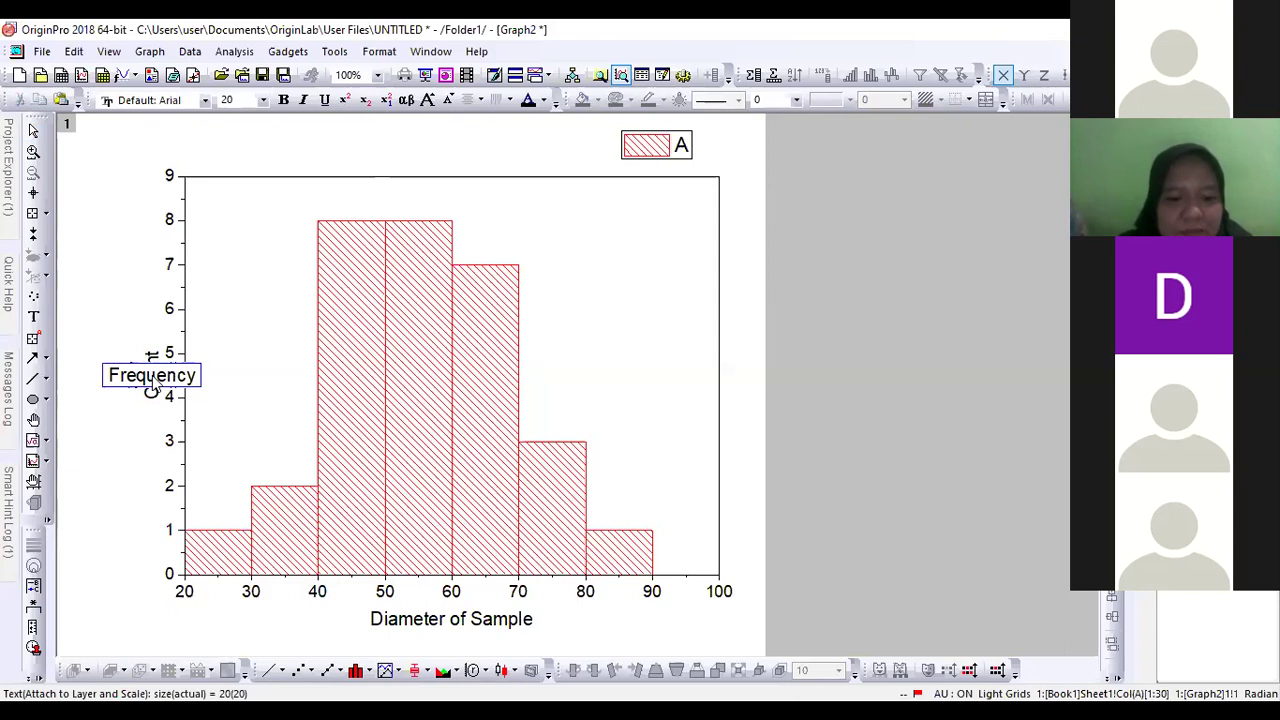
left_click(122, 463)
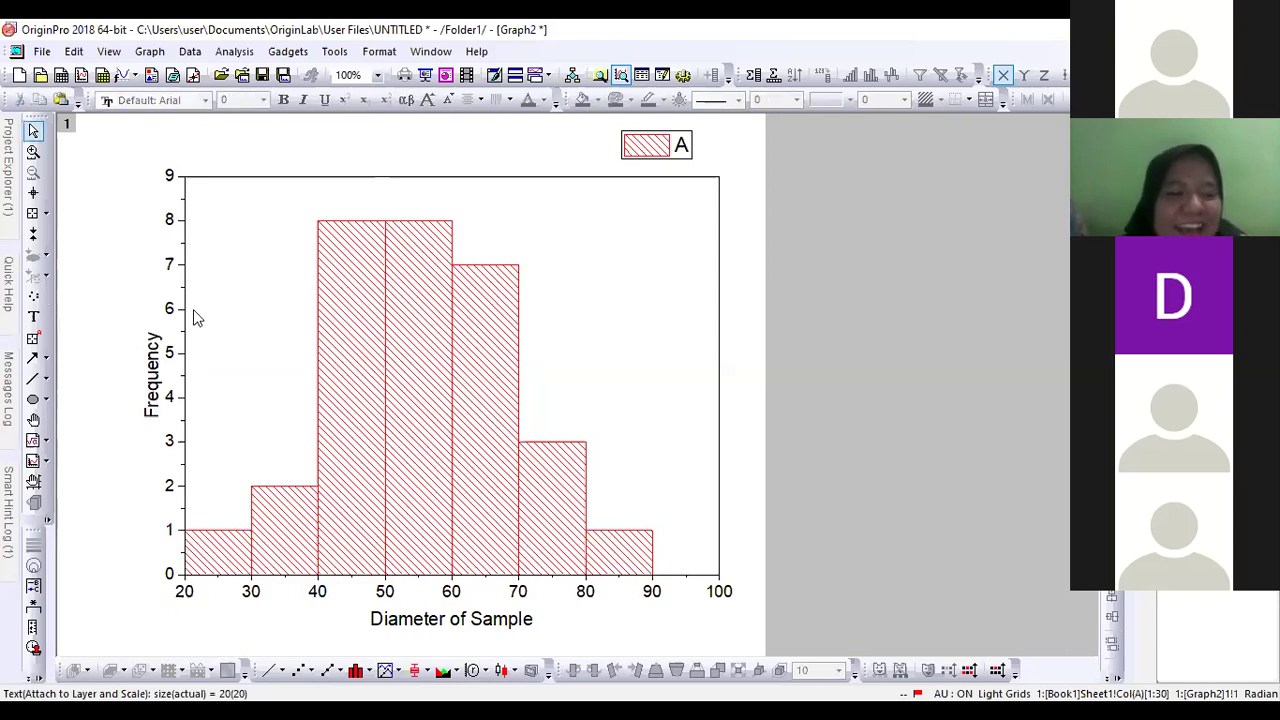
left_click(145, 365)
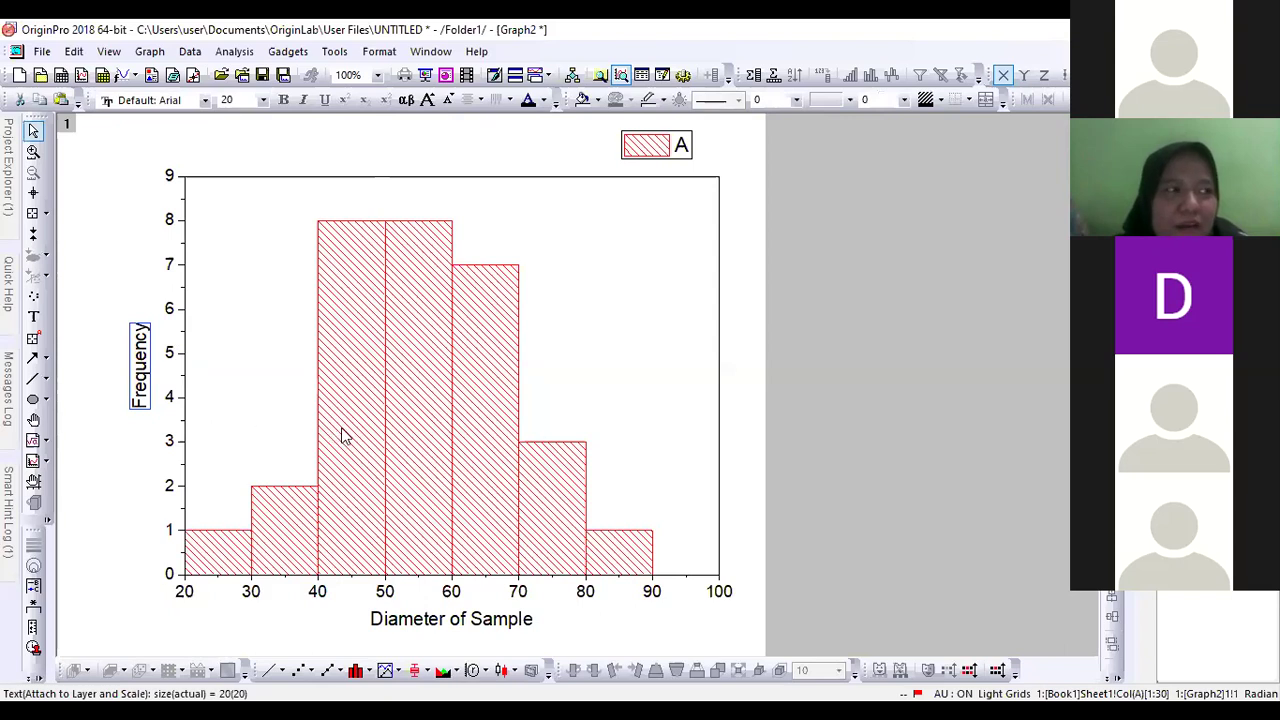
Go to the histogram's bin worksheet and plot Counts against Bin Centers as a column graph.
left_click(432, 395)
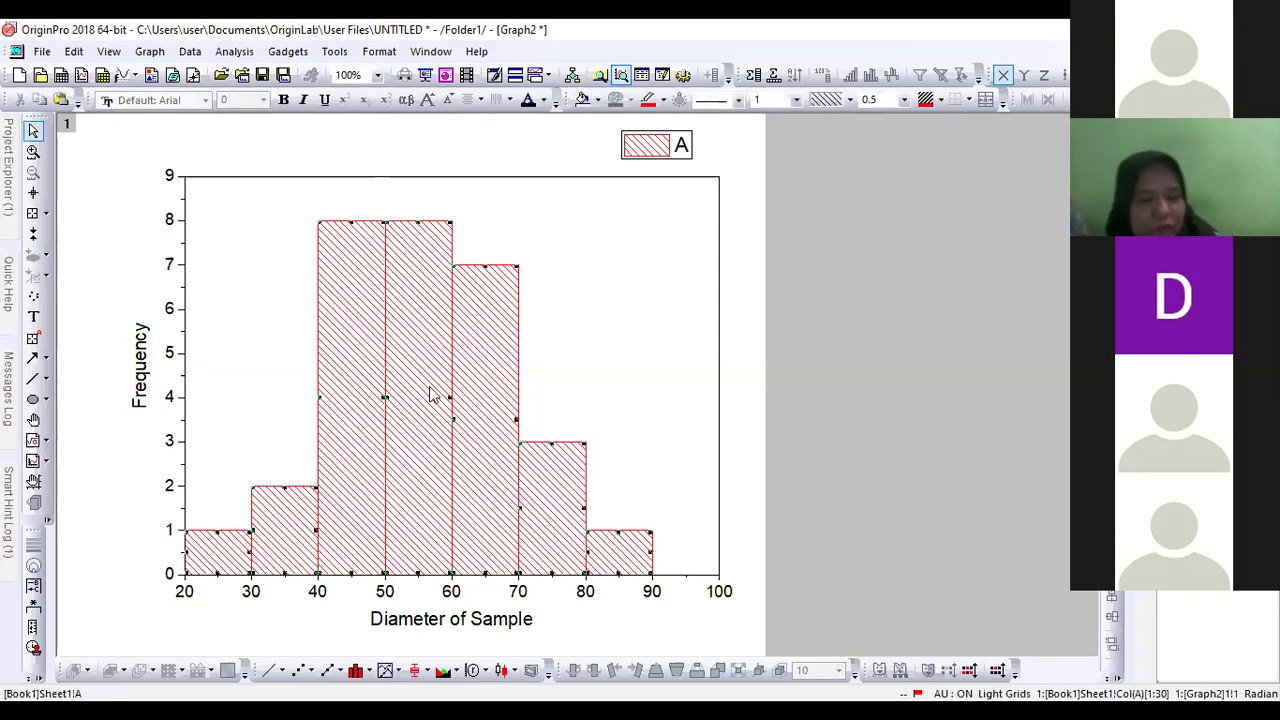
right_click(430, 392)
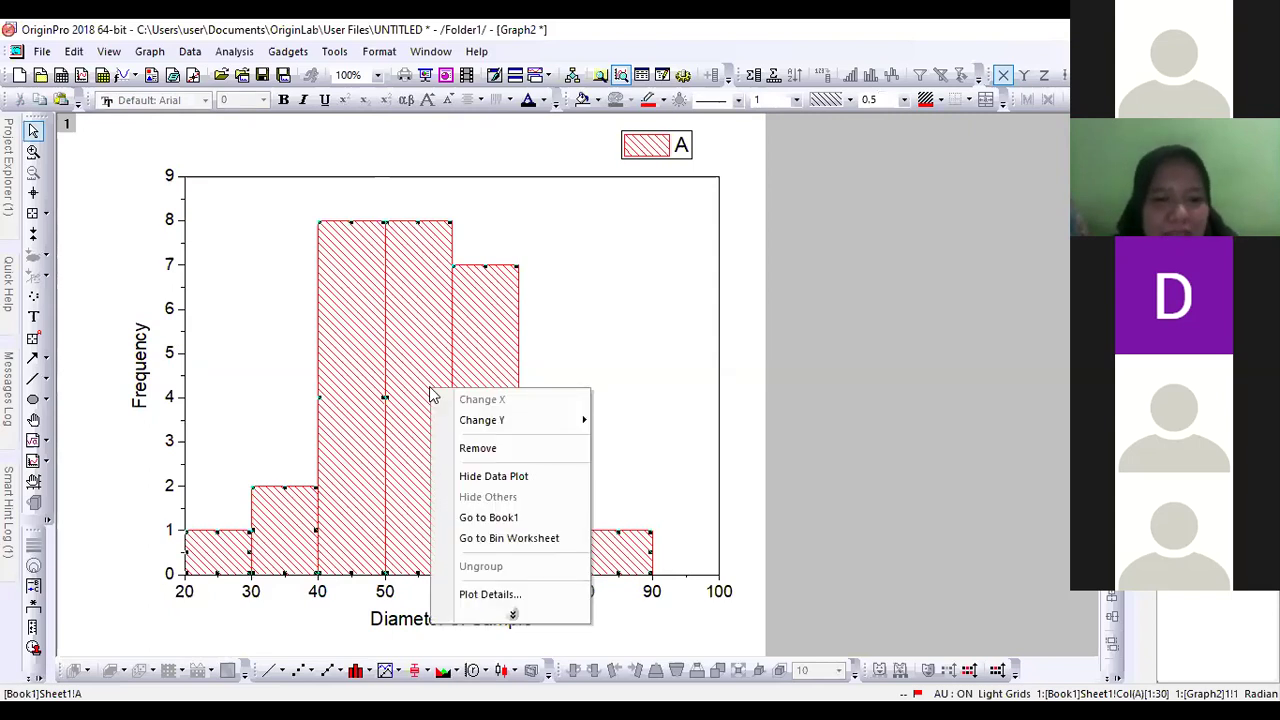
left_click(515, 543)
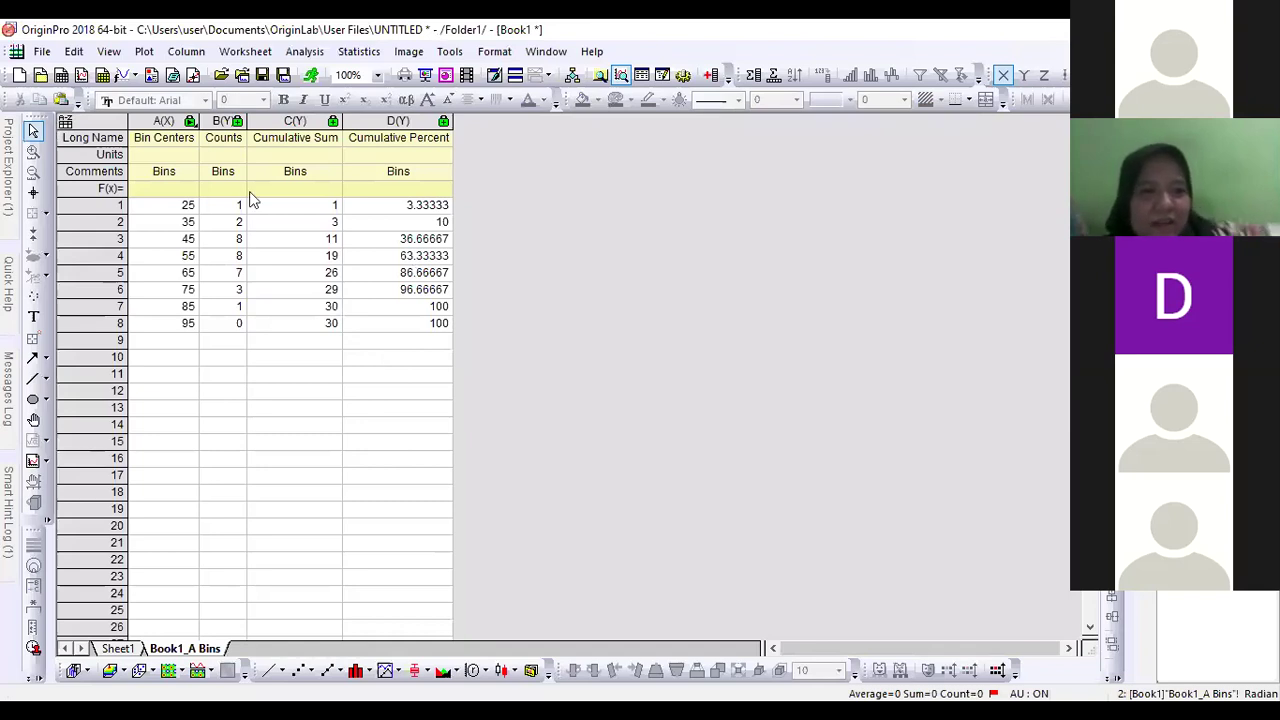
left_click(187, 138)
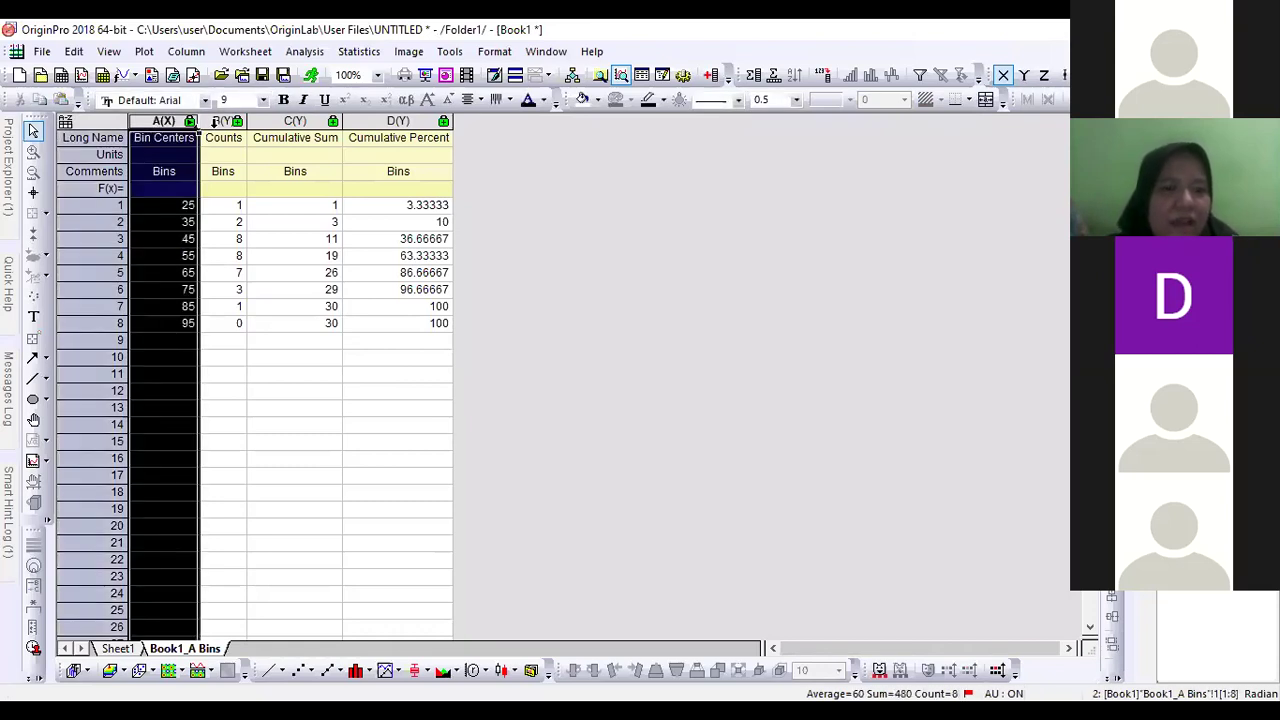
left_click(214, 121, "shift")
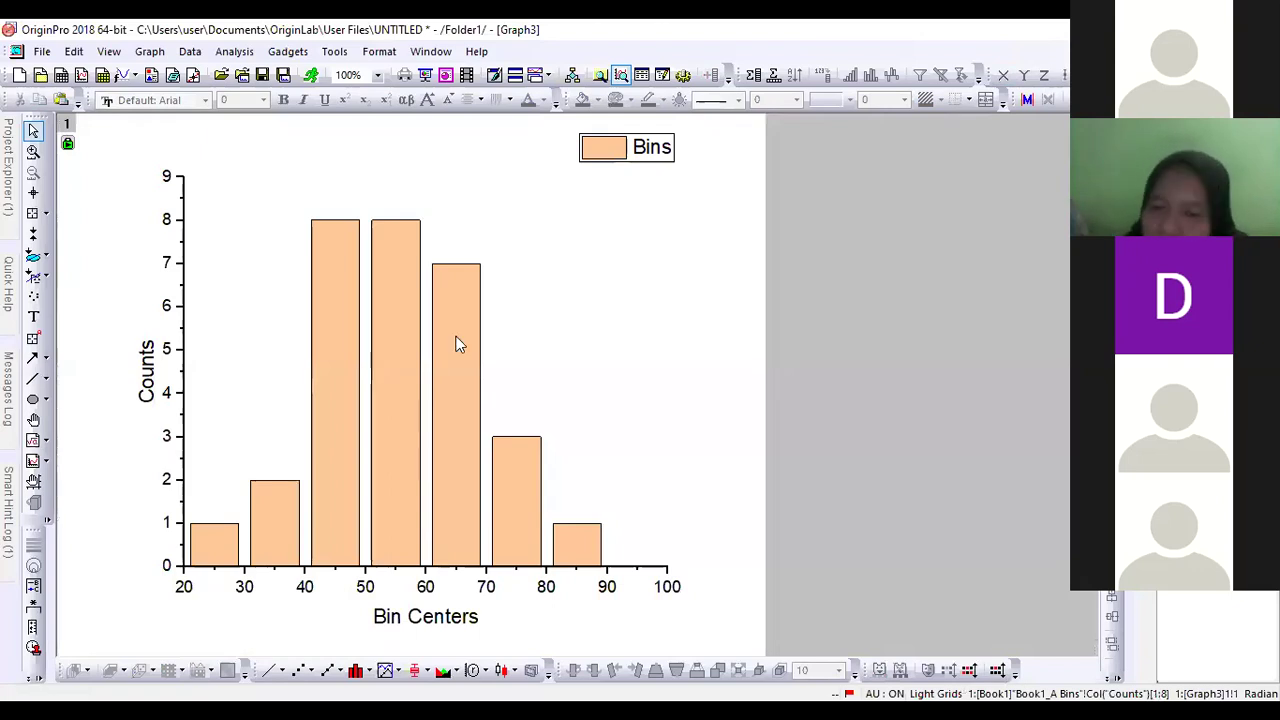
Select the bars of the Counts column graph and open the Nonlinear Curve Fit dialog for them.
left_click(395, 305)
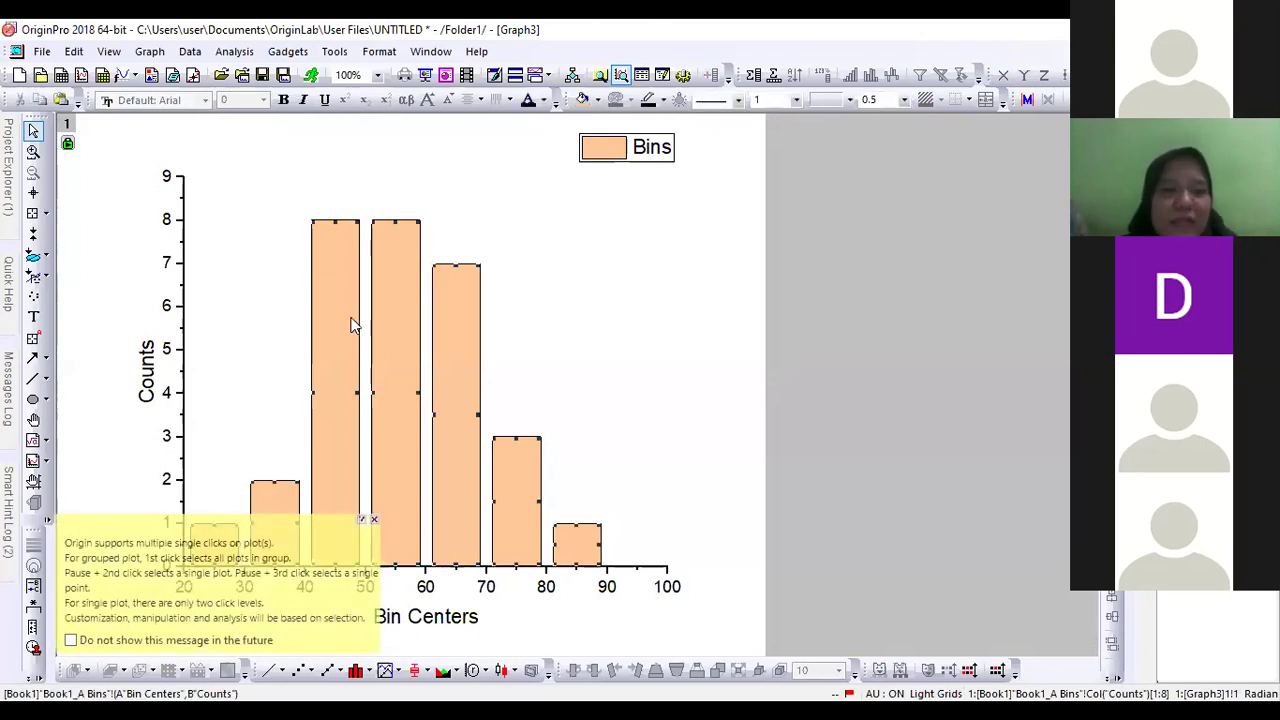
left_click(240, 52)
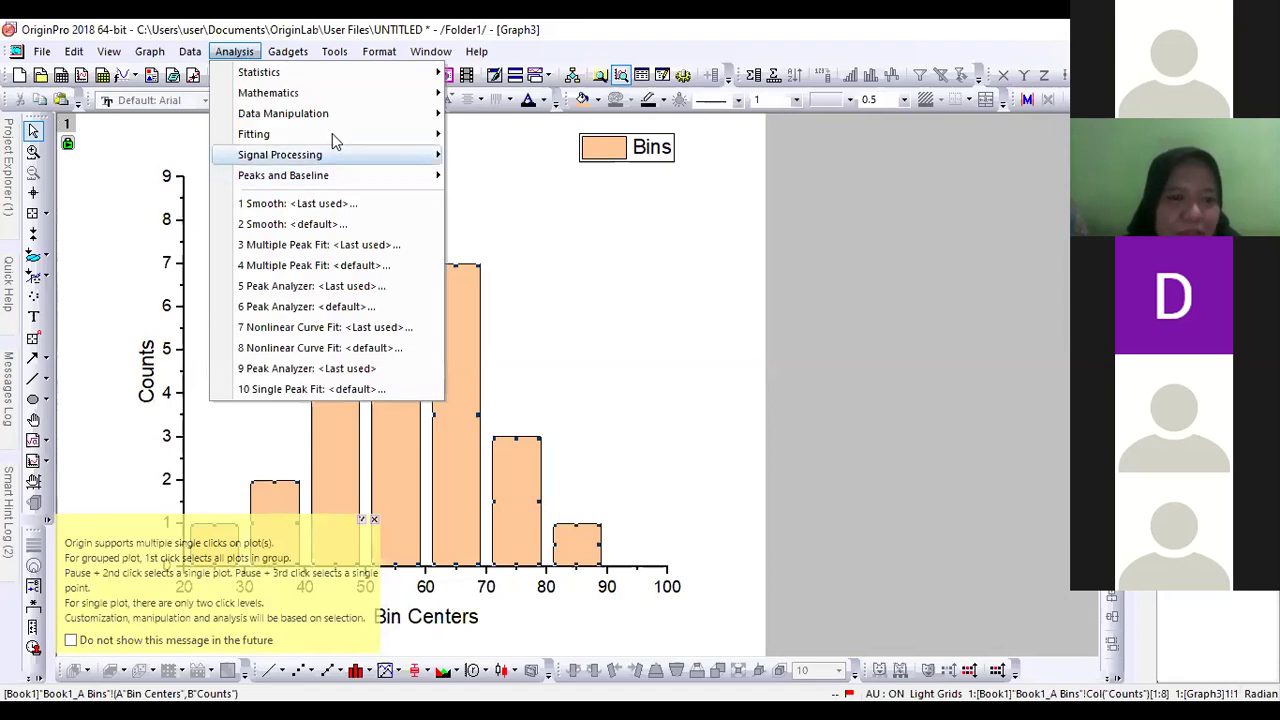
mouse_move(333, 137)
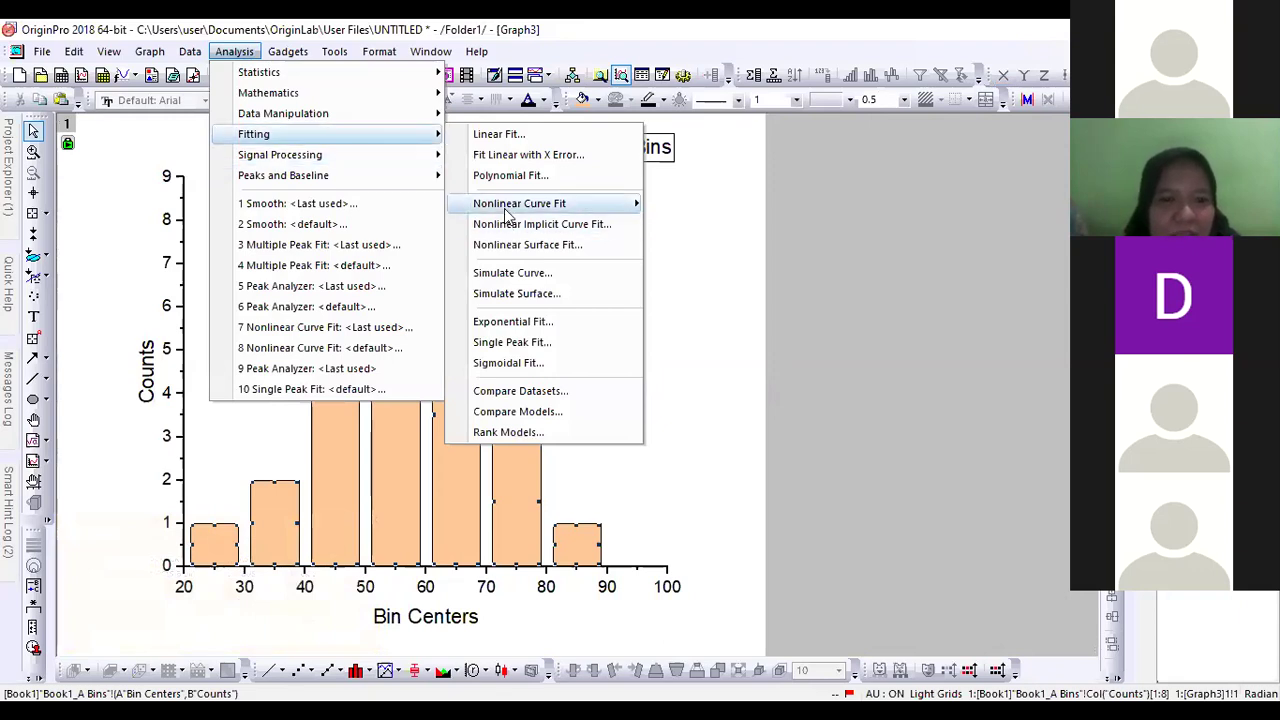
mouse_move(507, 213)
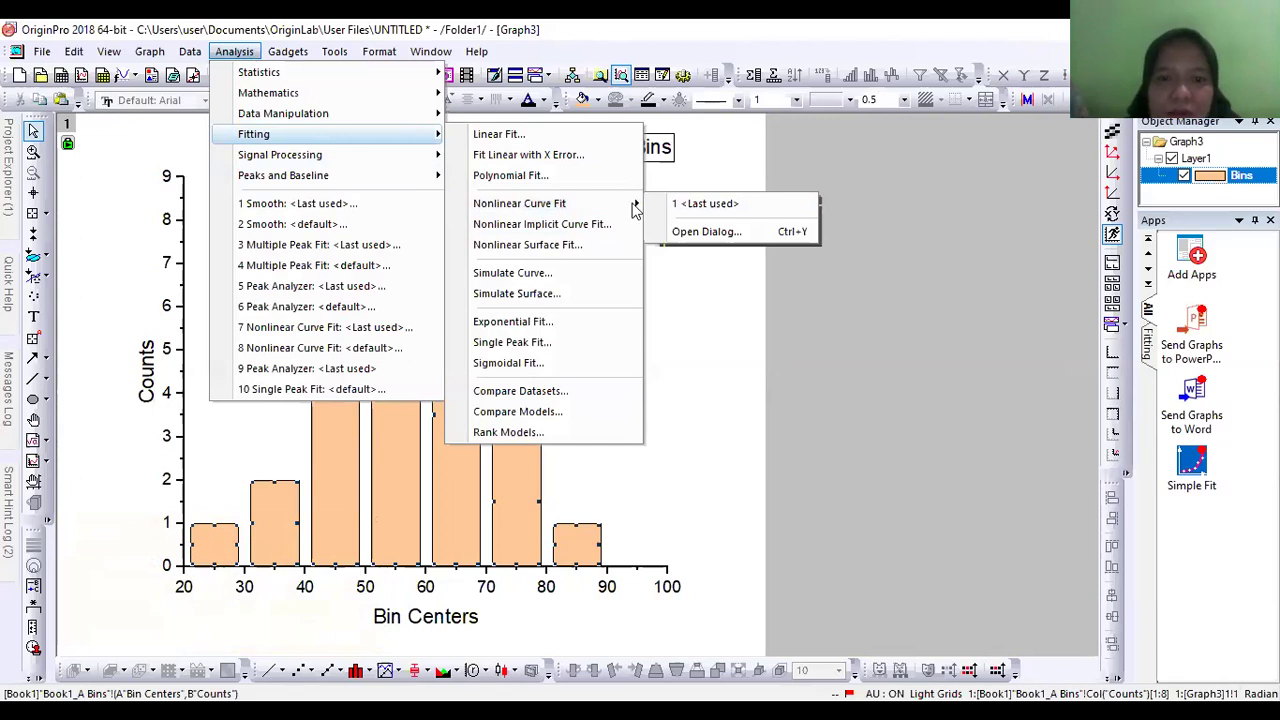
left_click(693, 231)
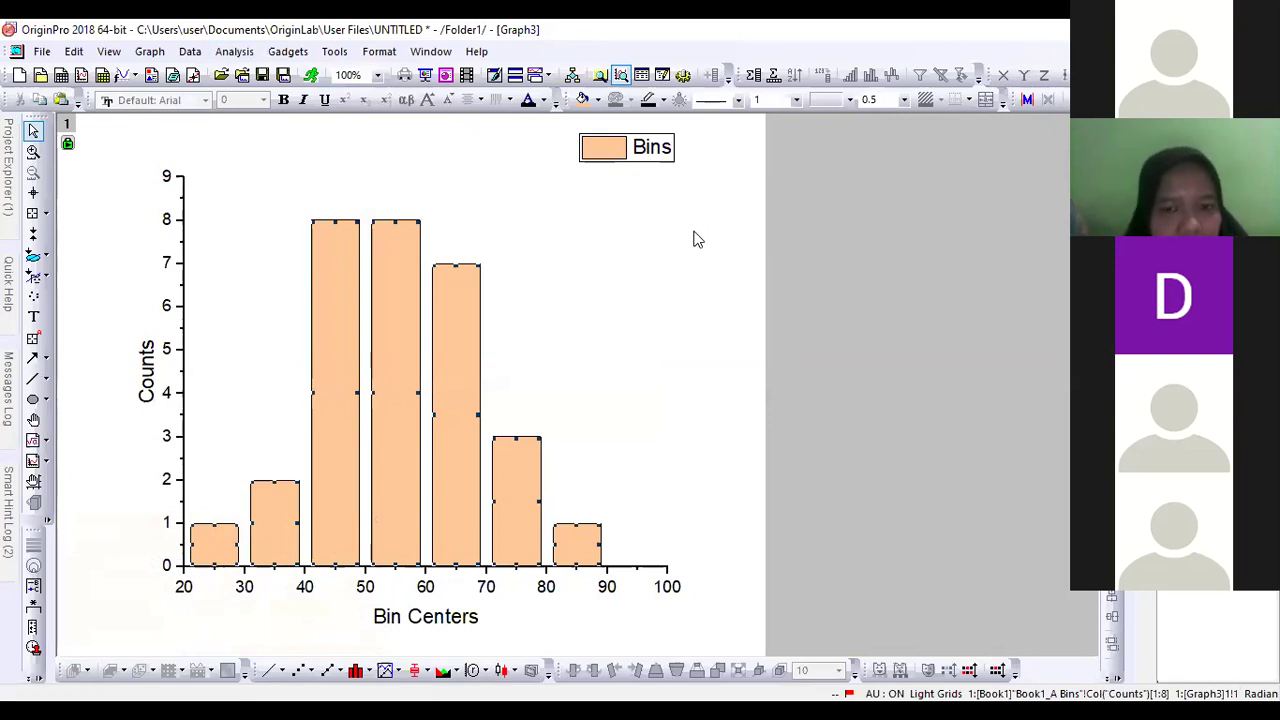
key("alt+Tab")
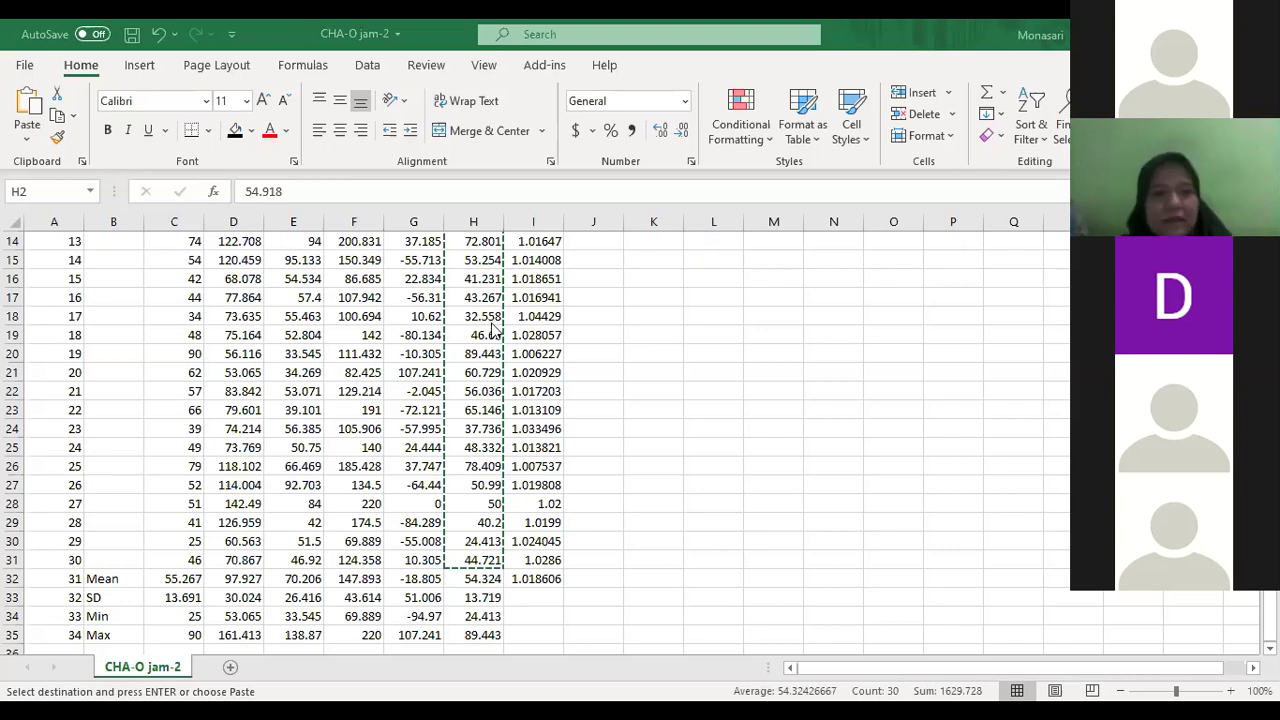
key("alt+Tab")
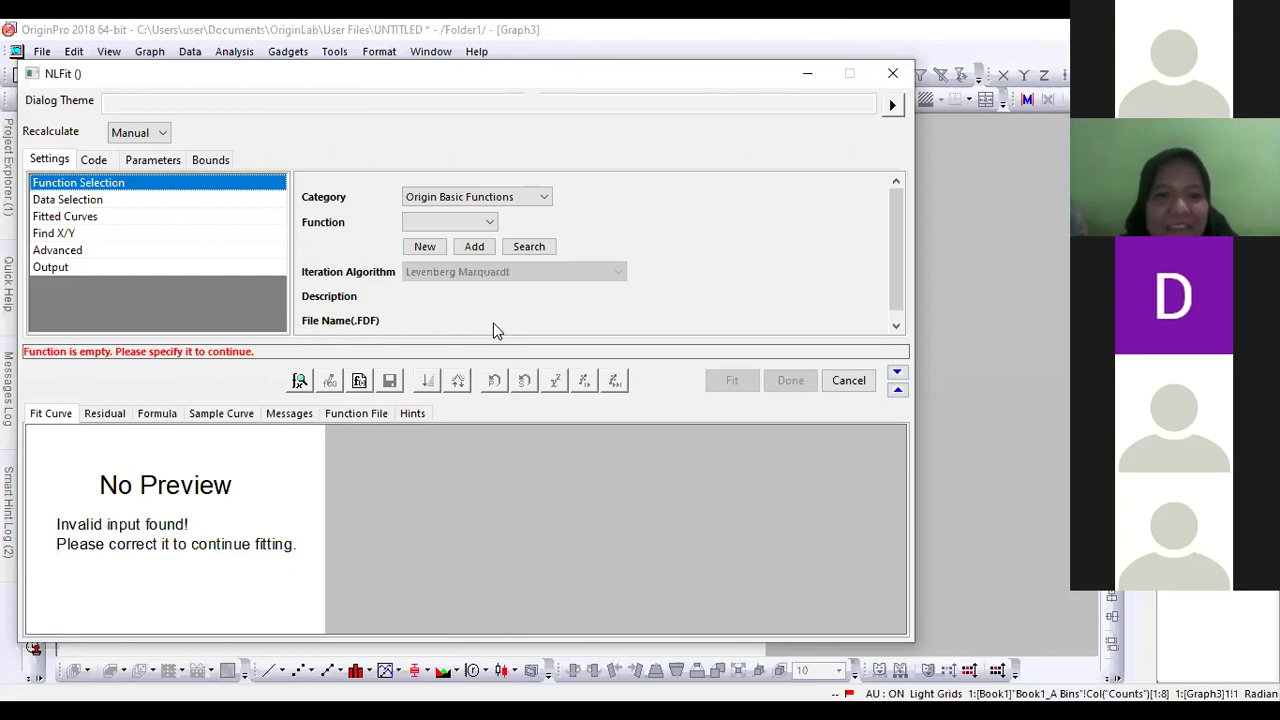
Fit the counts with the LogNormal function from the Peak Functions category until converged and accept the fit.
left_click(505, 203)
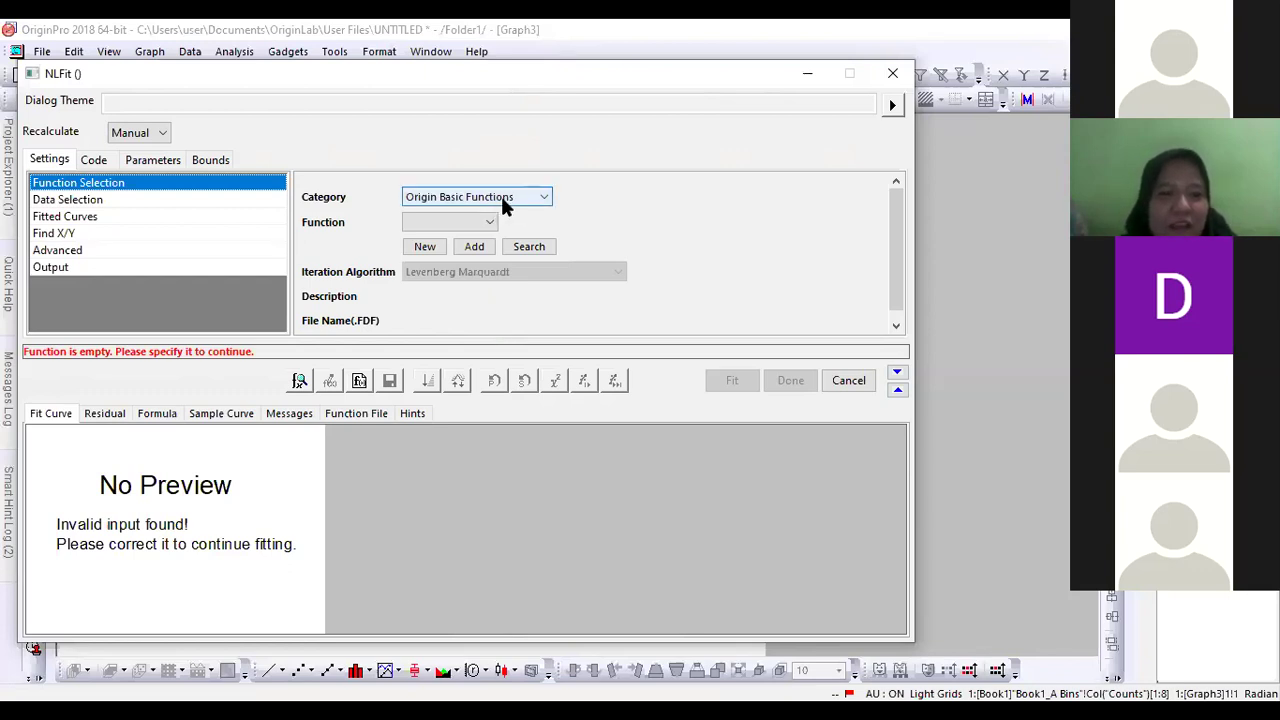
left_click(463, 287)
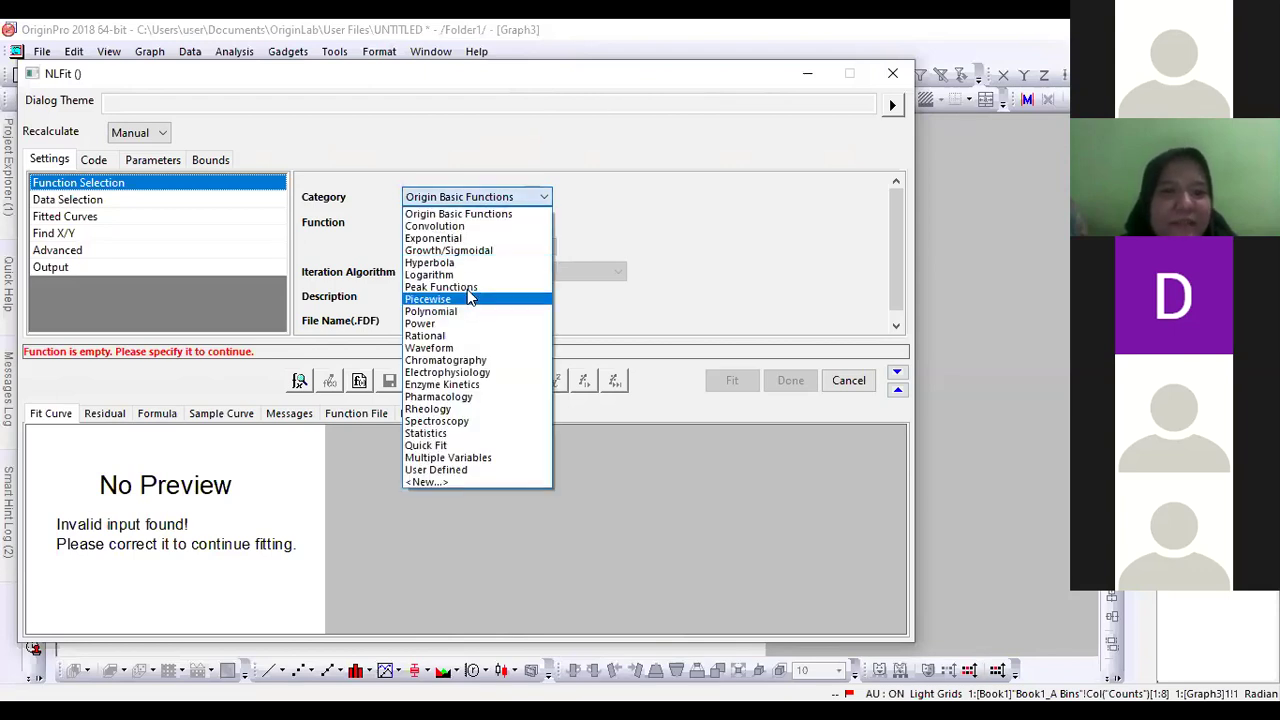
left_click(477, 223)
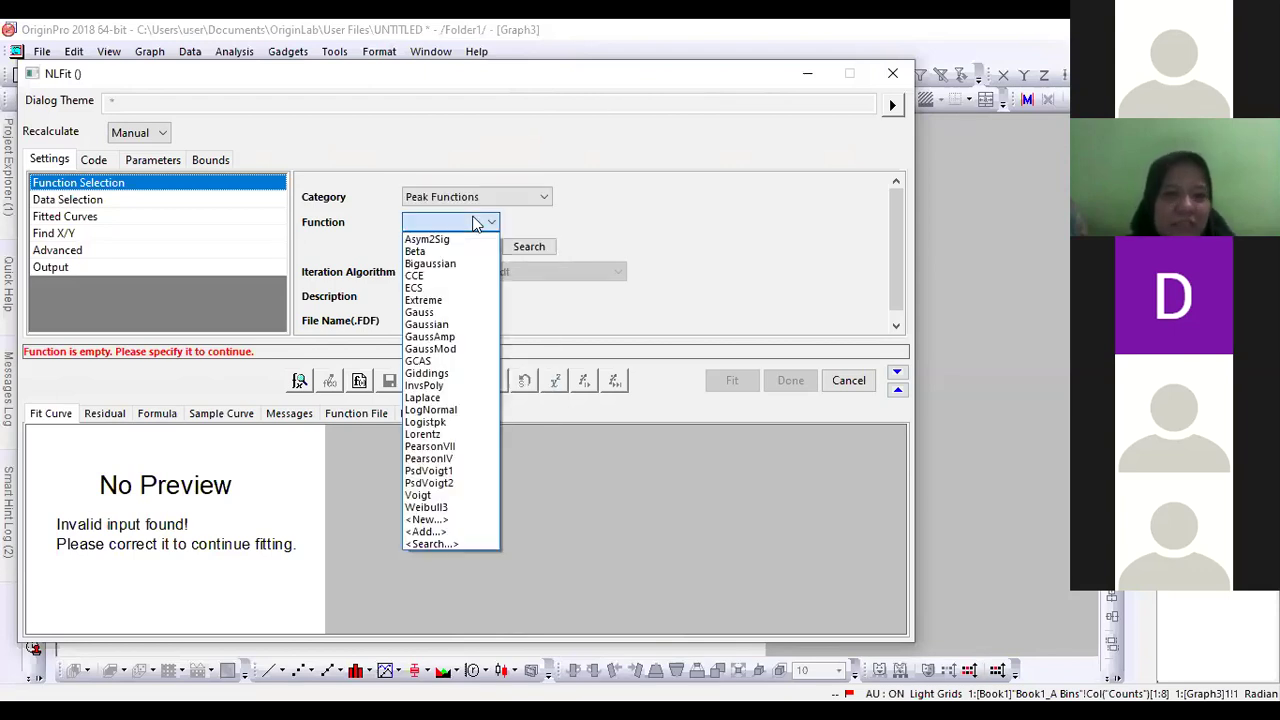
left_click(431, 410)
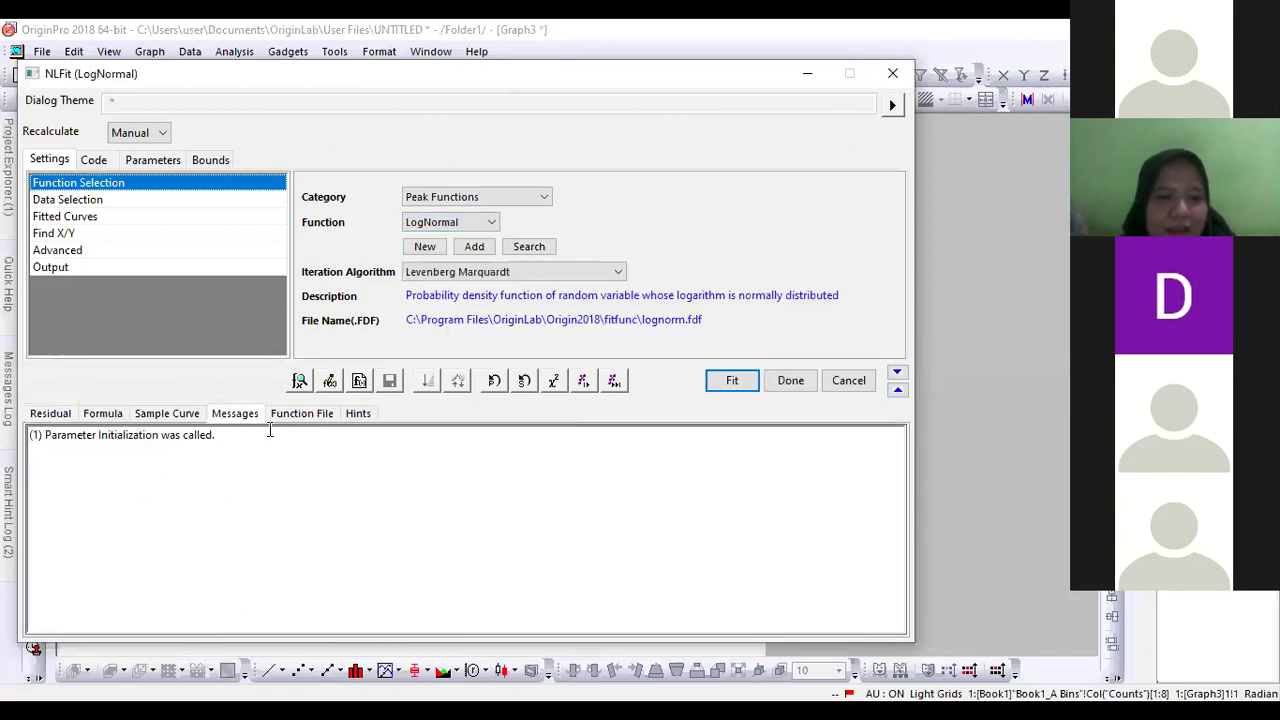
left_click(614, 383)
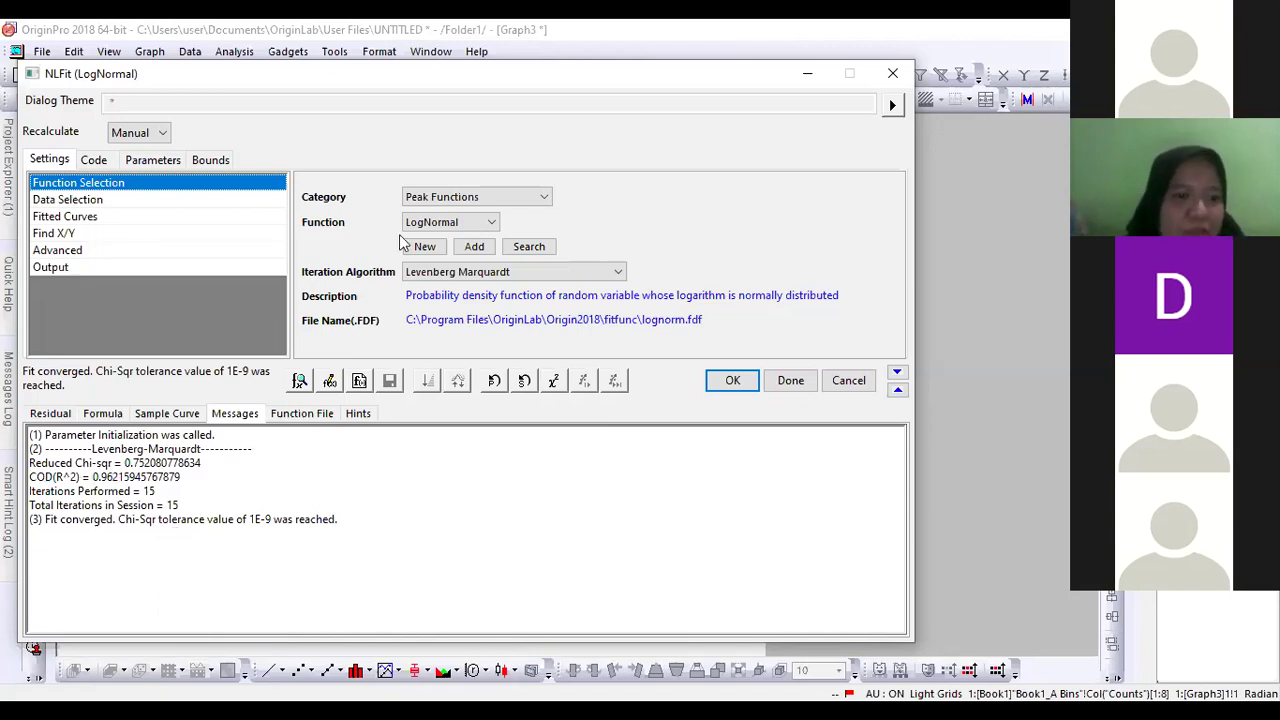
left_click_drag(622, 73, 608, 34)
left_click(700, 342)
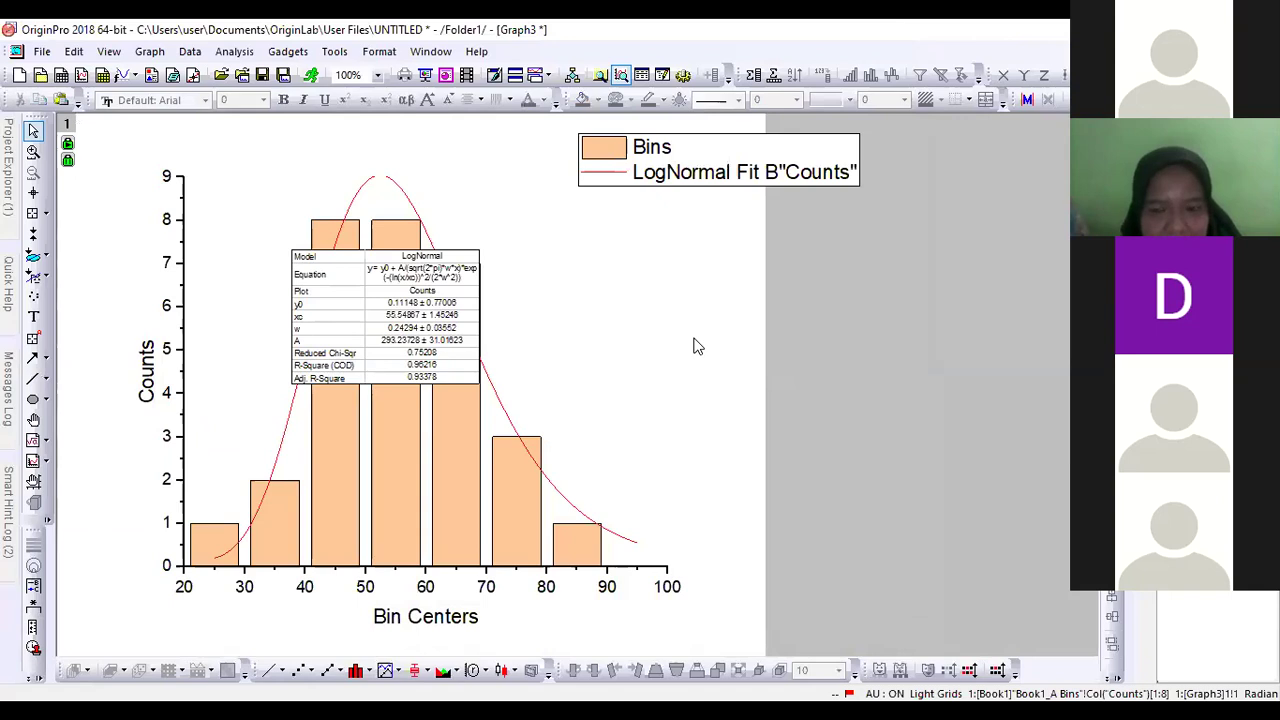
Enlarge the fit results table on the graph and move it clear of the tall bars, beneath the legend.
left_click(476, 330)
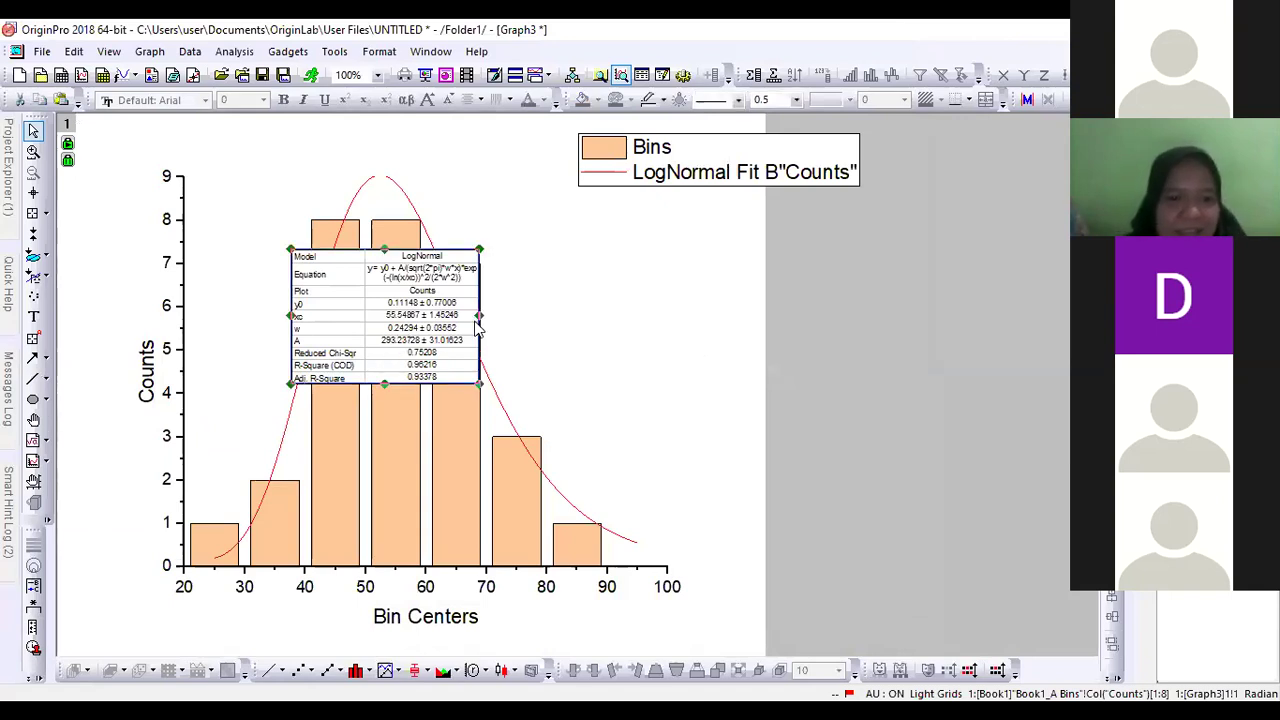
left_click_drag(480, 318, 586, 337)
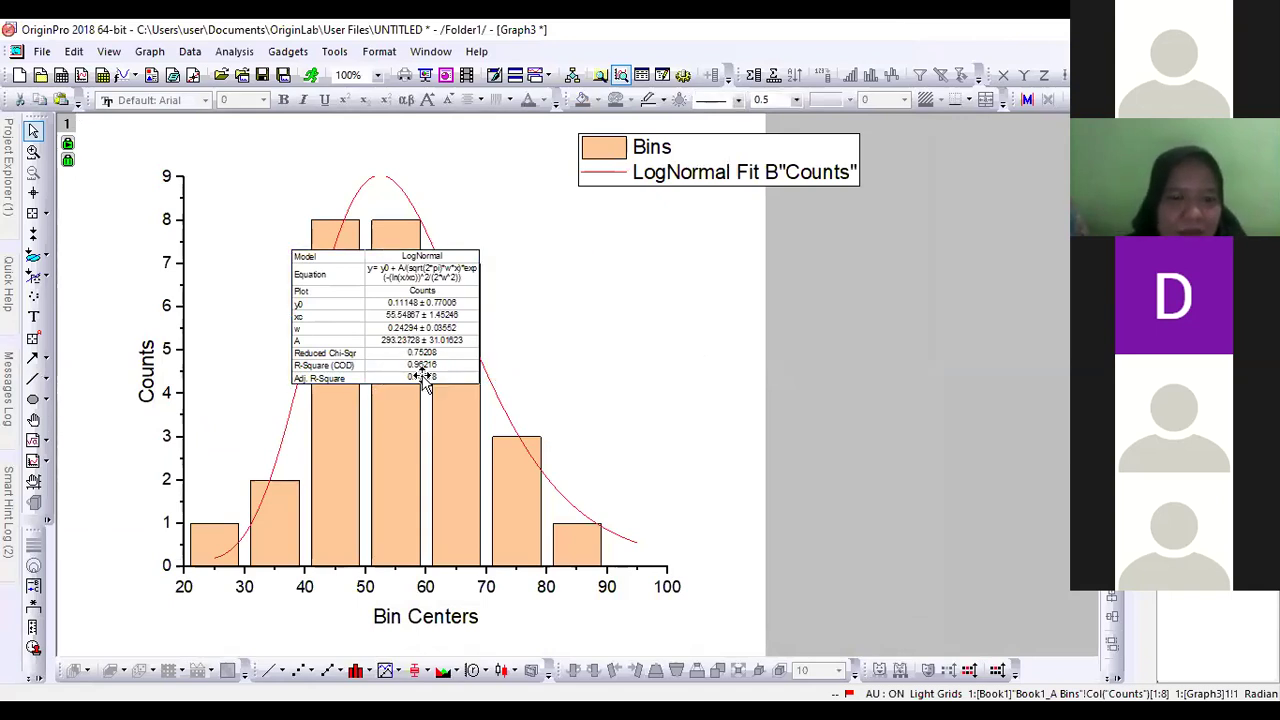
left_click_drag(435, 386, 435, 416)
left_click_drag(437, 343, 625, 327)
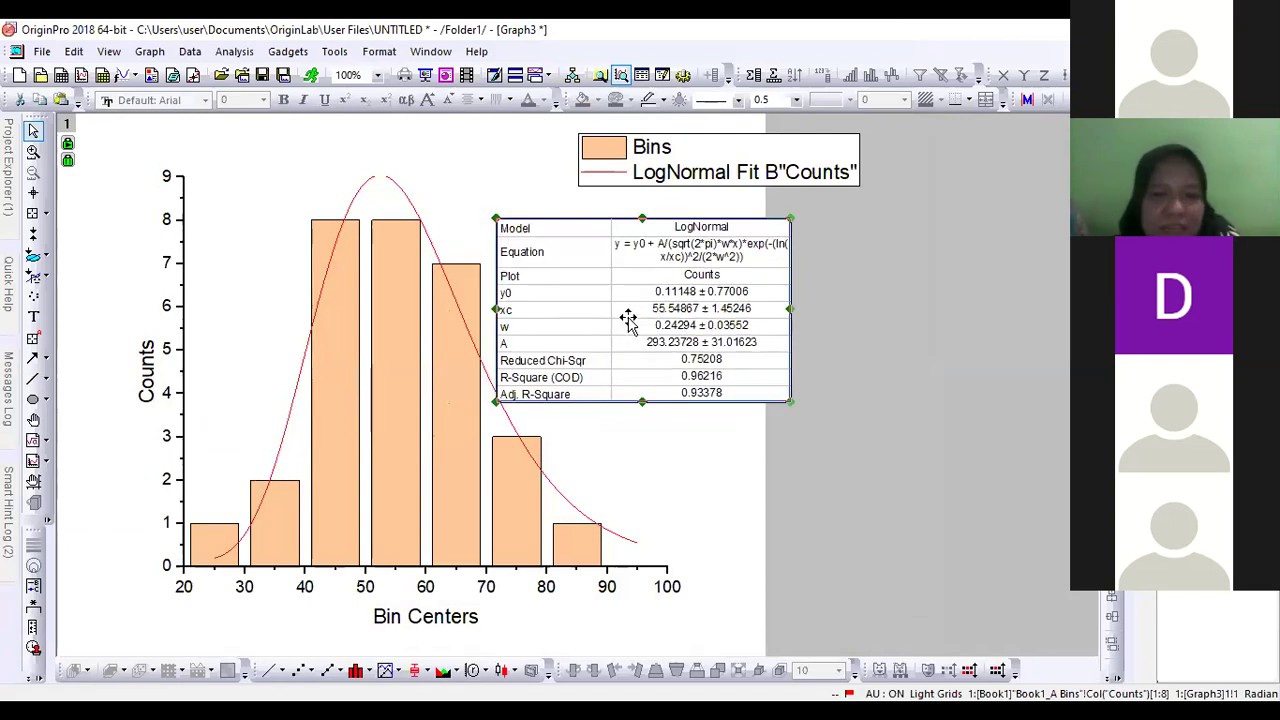
key("Escape")
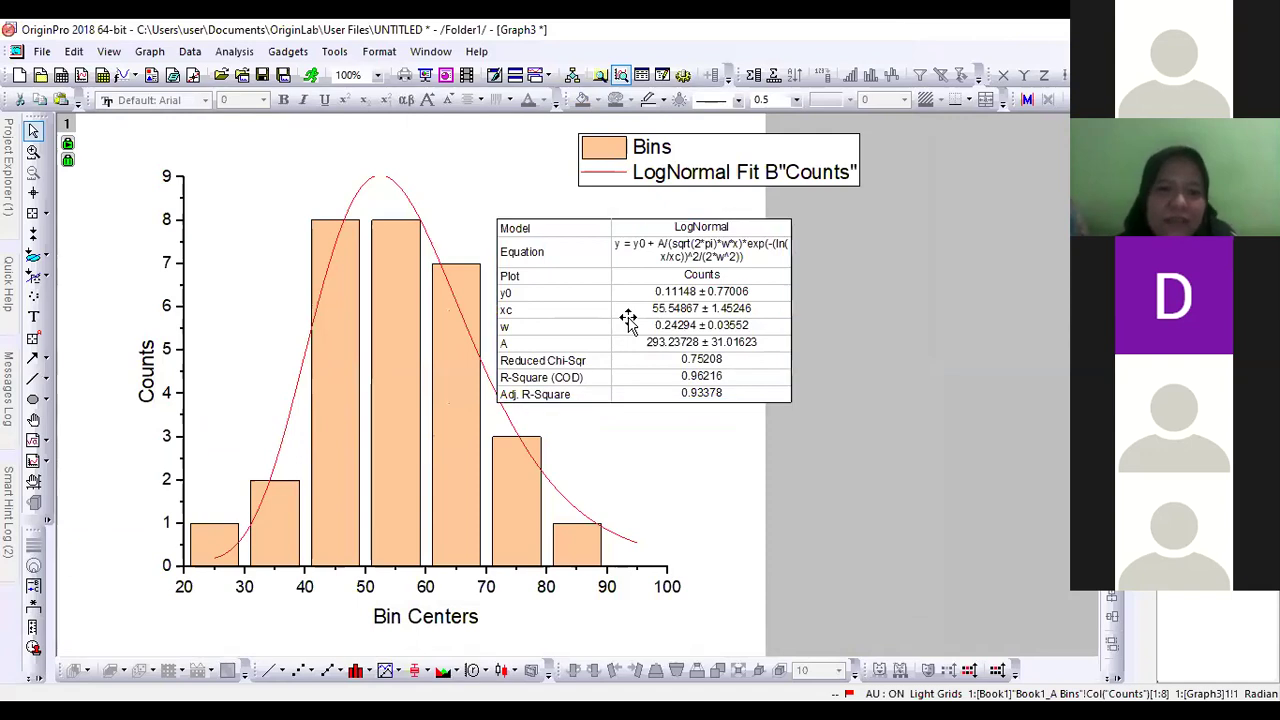
Open the fit results table in its own window and examine the xc, Reduced Chi-Sqr and R-Square (COD) values.
key("ctrl+Tab")
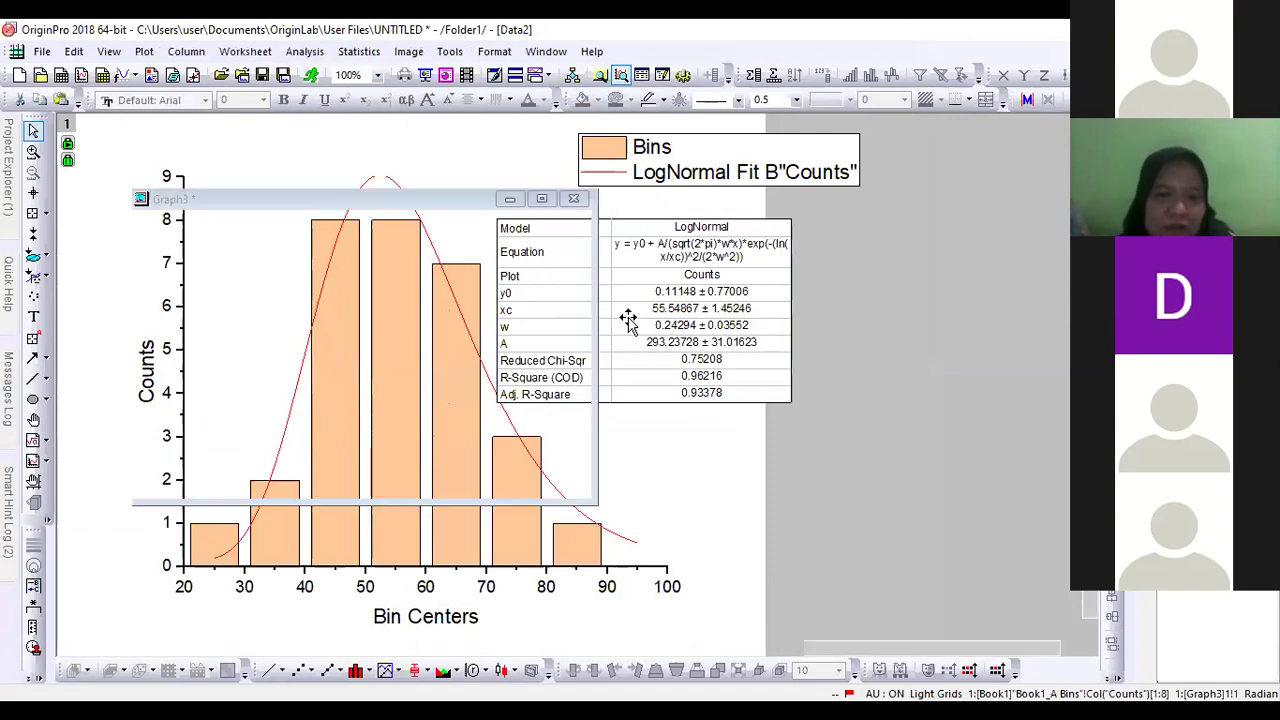
double_click(627, 318)
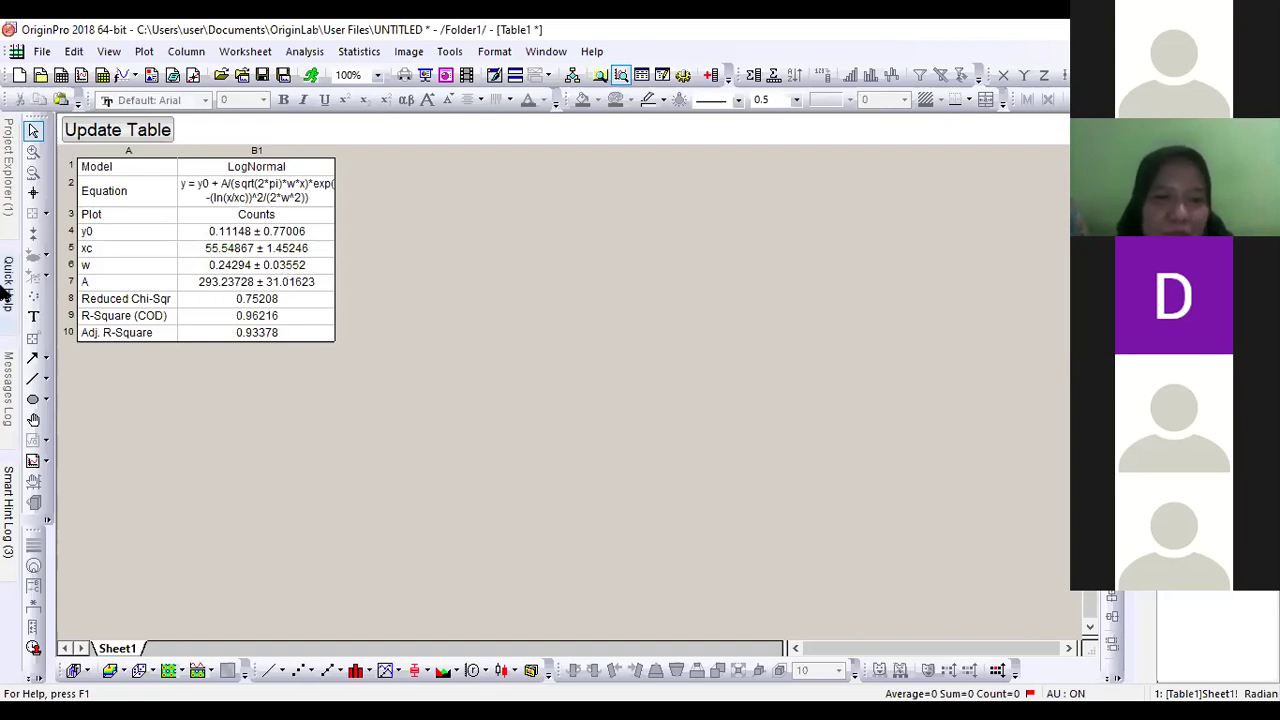
mouse_move(5, 295)
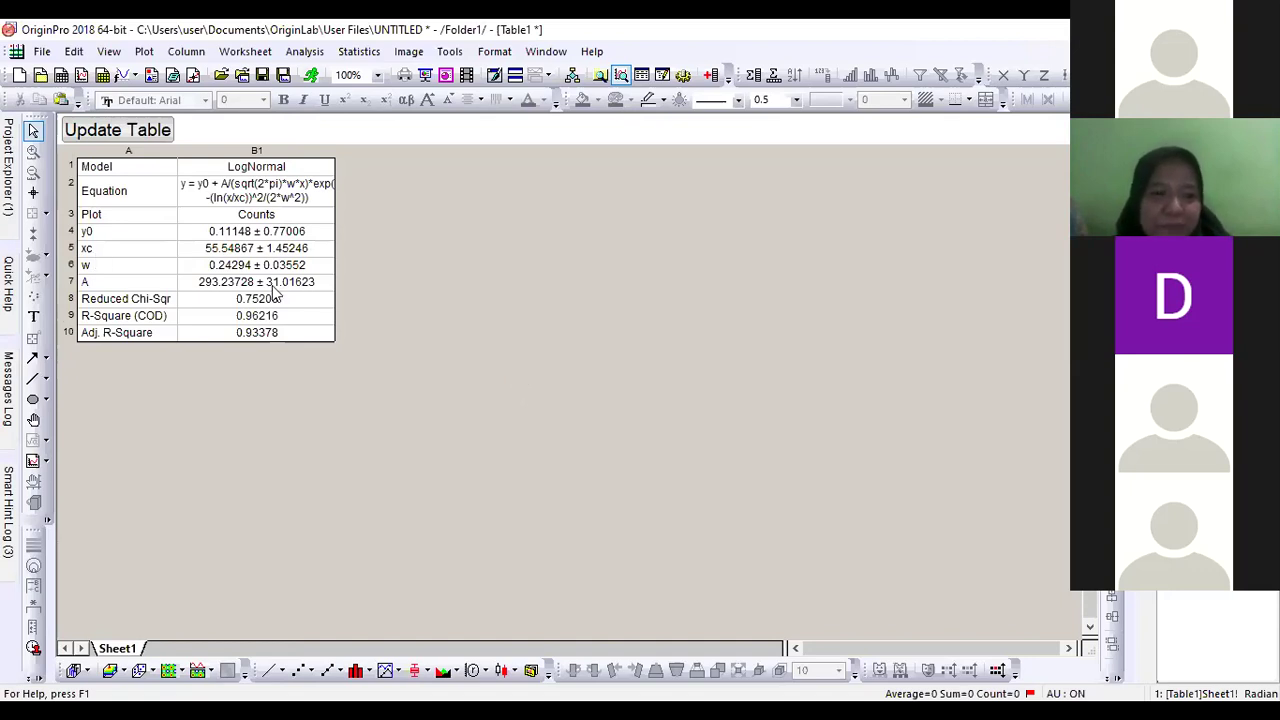
left_click(272, 252)
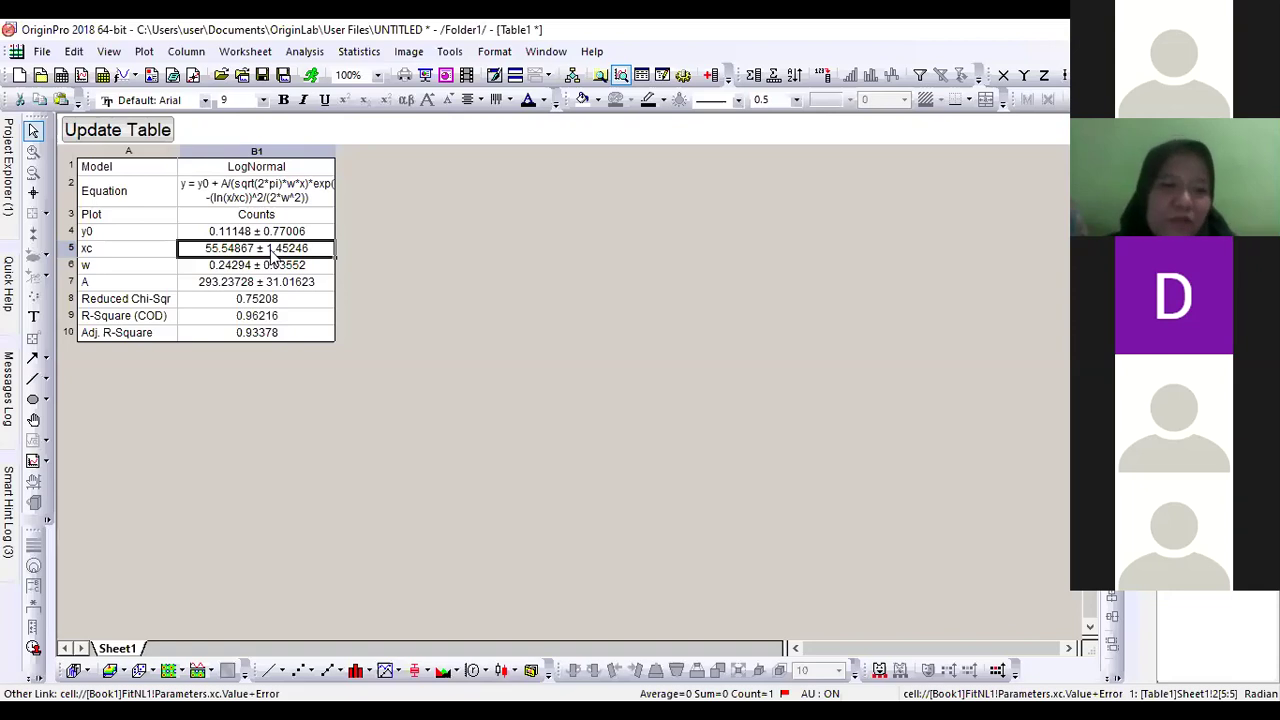
left_click(281, 305)
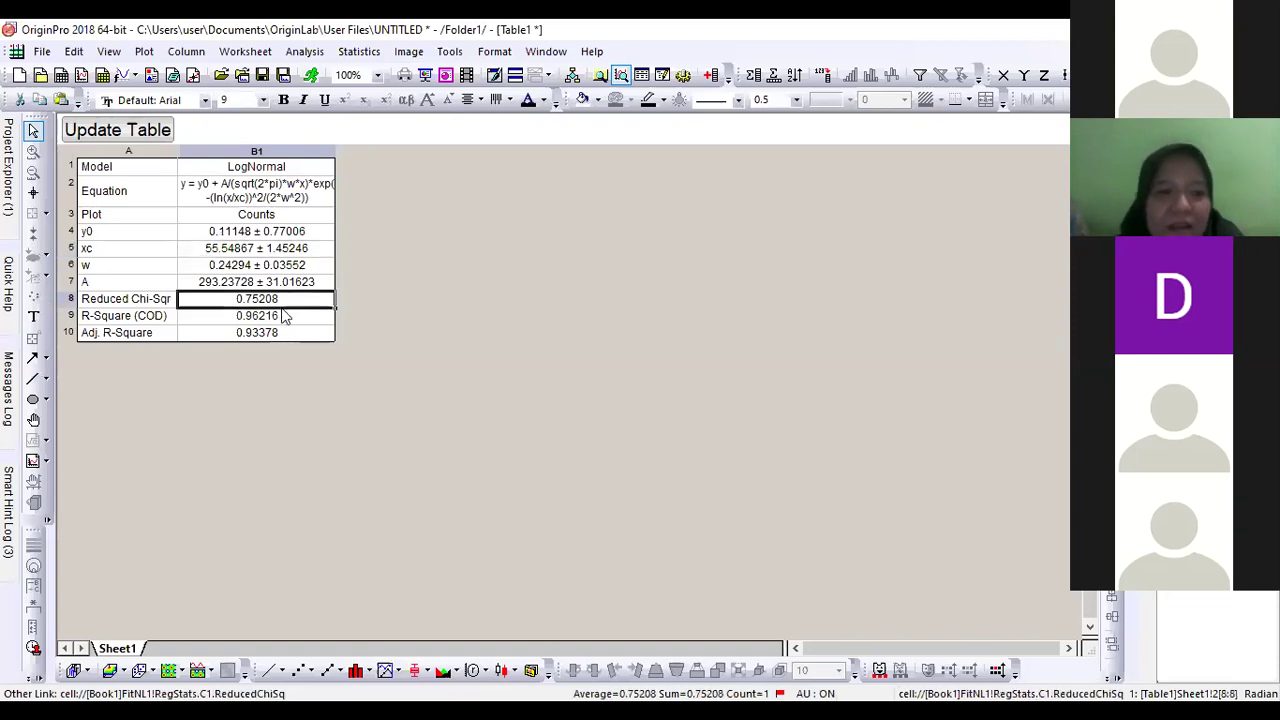
left_click(282, 318)
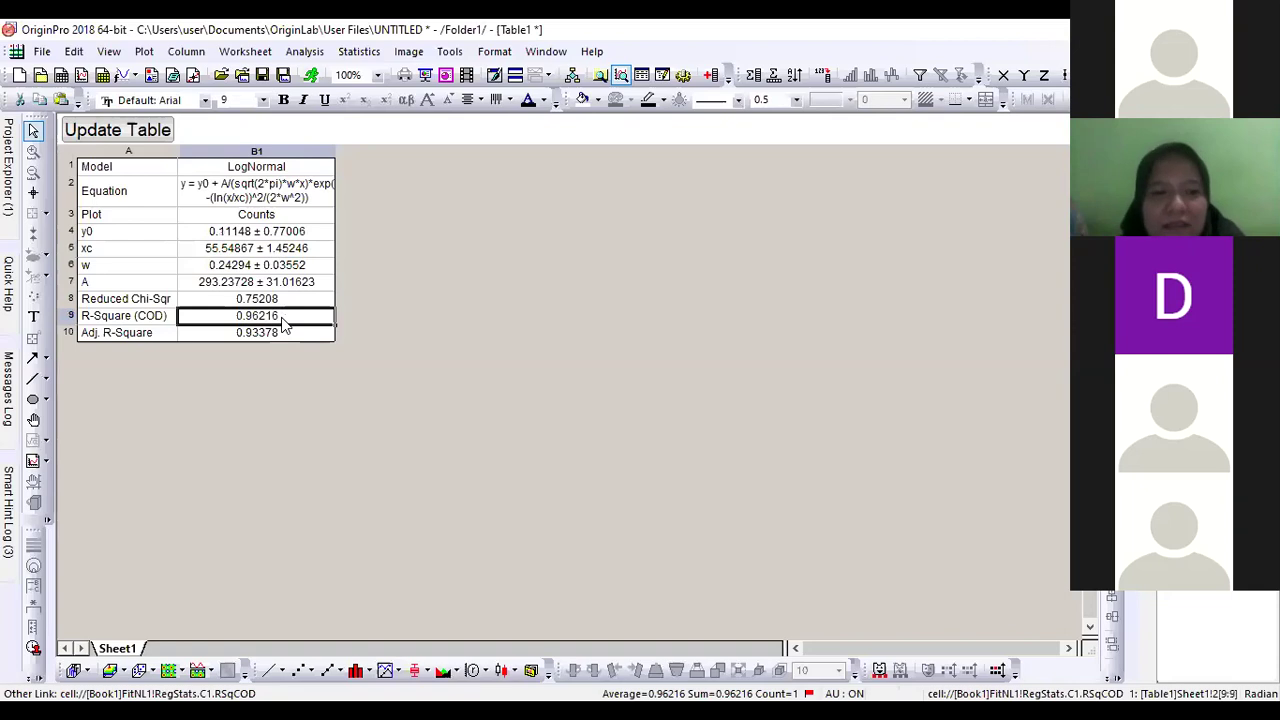
Return to Graph3 and delete the legend listing Bins and the LogNormal fit.
left_click(7, 197)
left_click(92, 312)
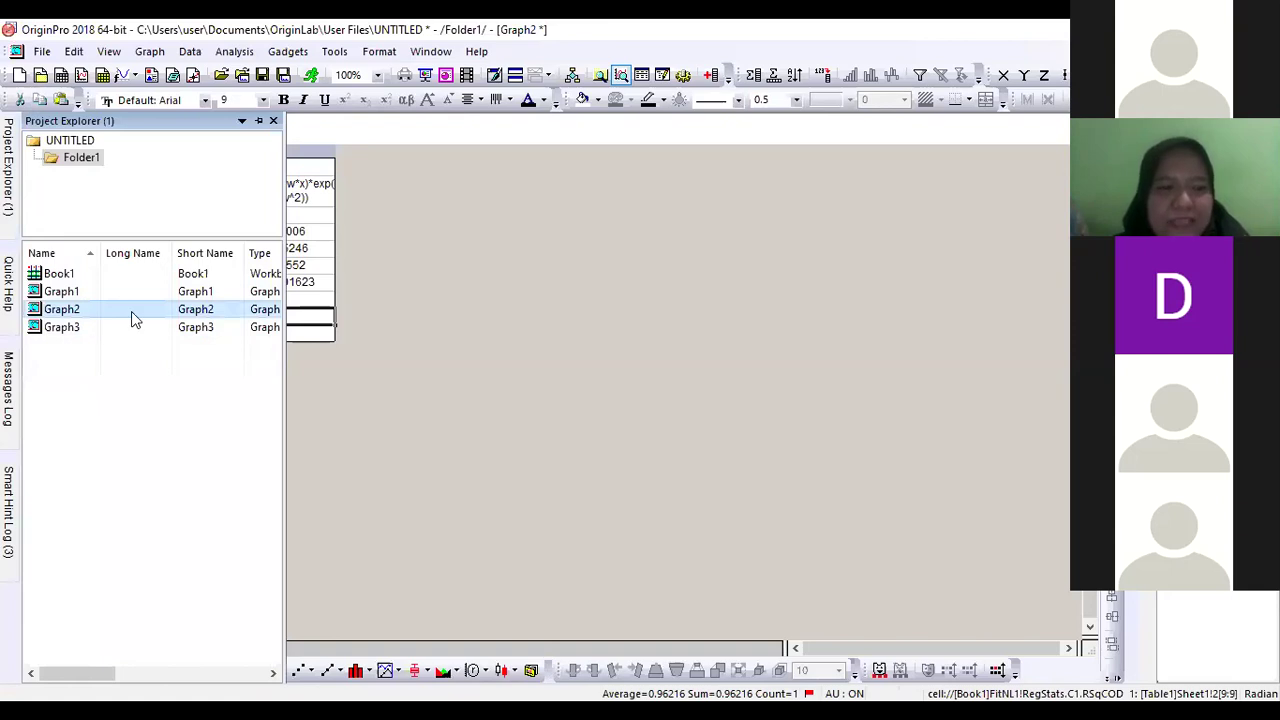
left_click(64, 327)
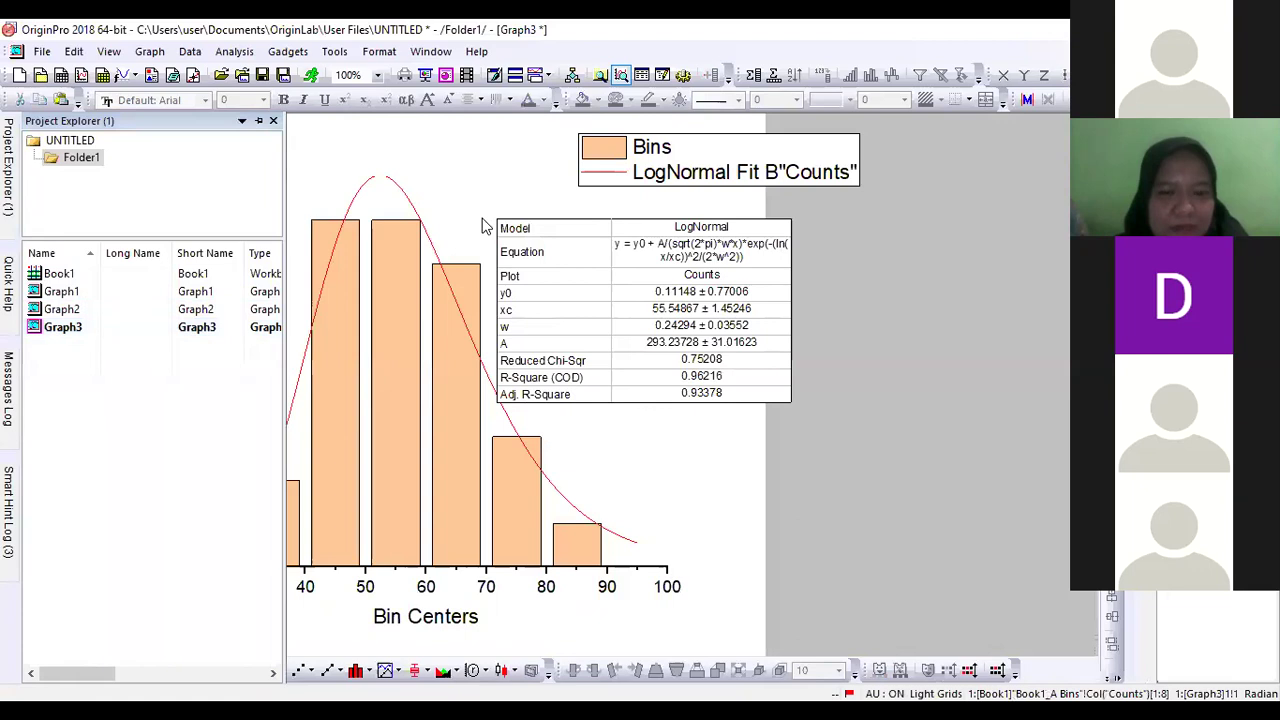
left_click(740, 175)
left_click(740, 175)
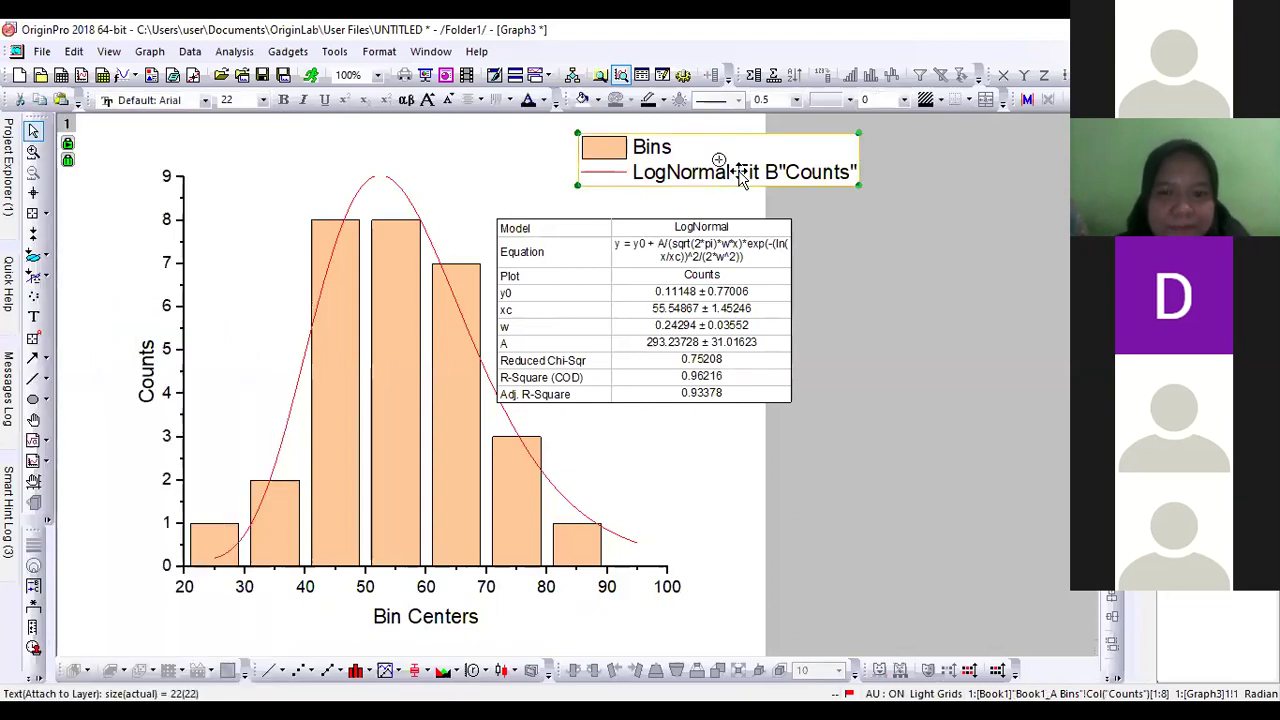
key("Delete")
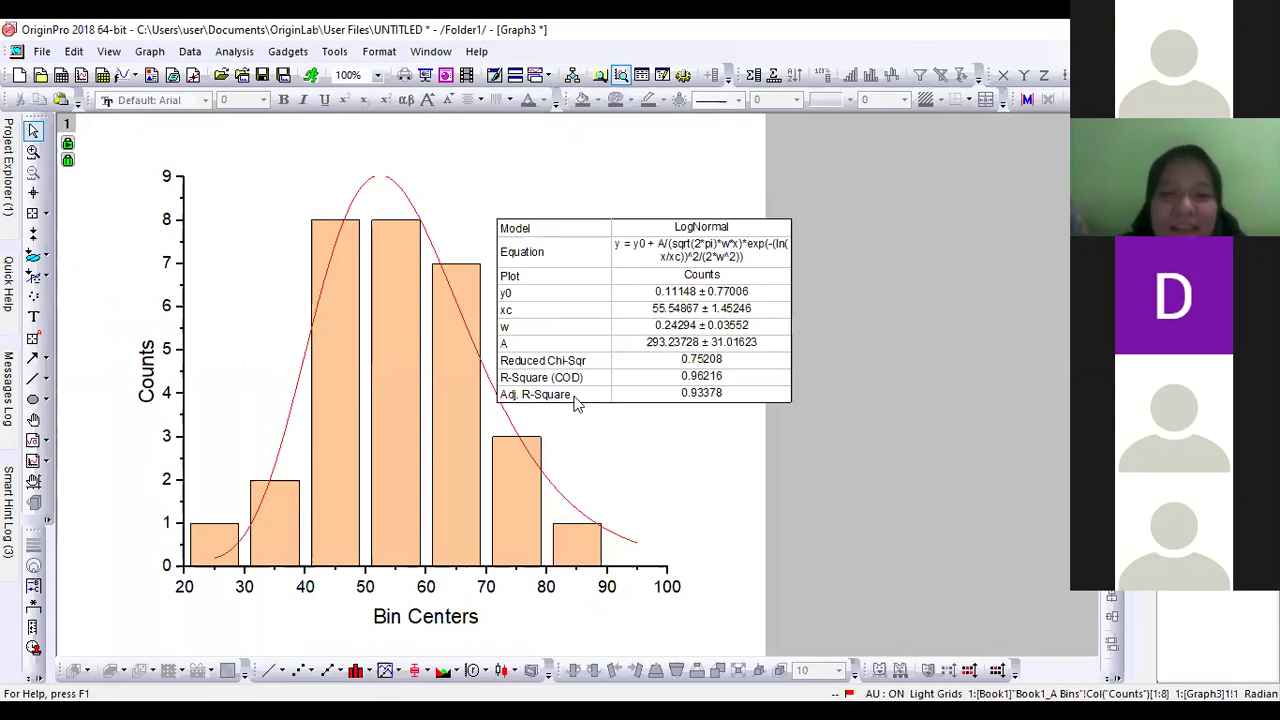
Switch to the Slide 1 PDF in Adobe Acrobat Reader and go to its last page.
left_click(650, 386)
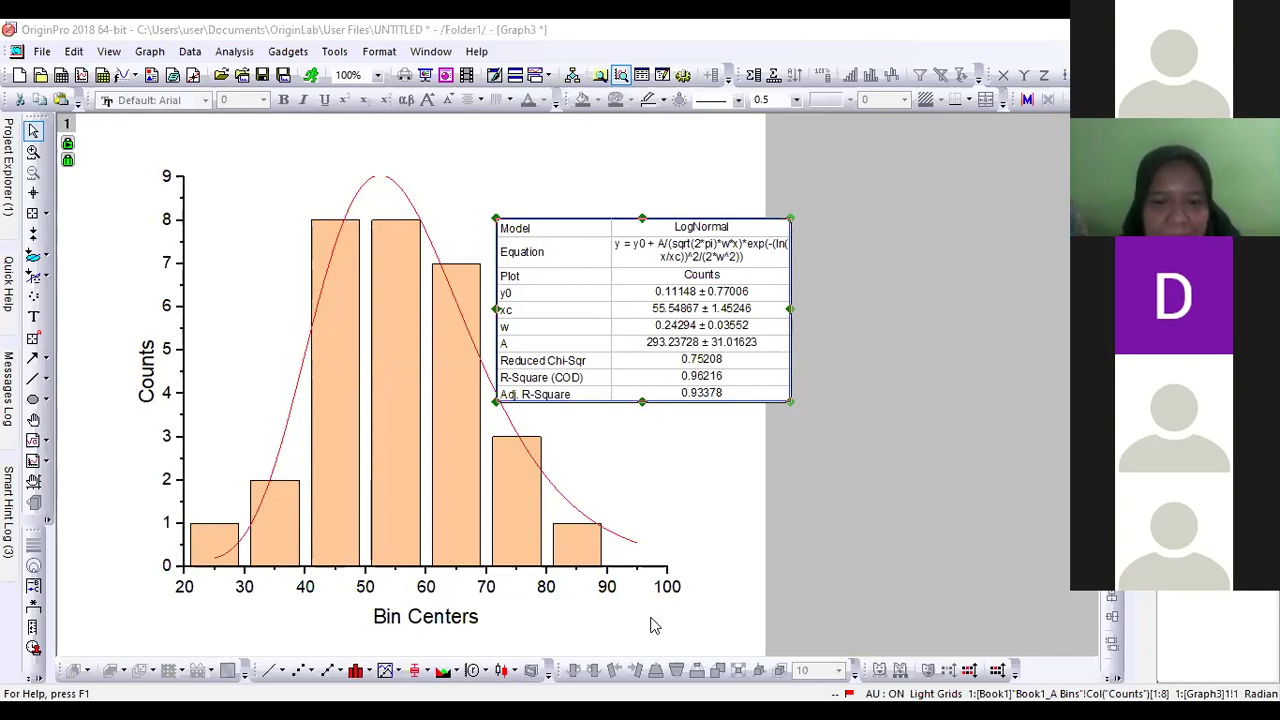
key("alt+Tab")
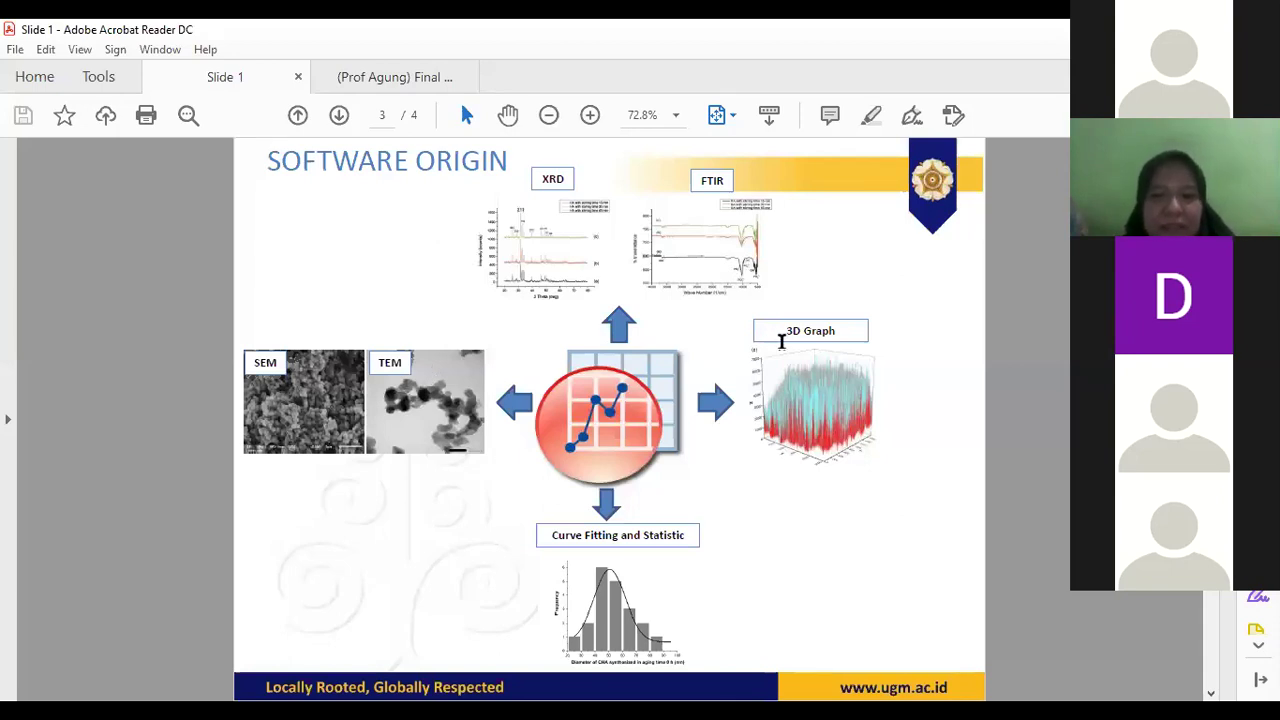
left_click(1212, 654)
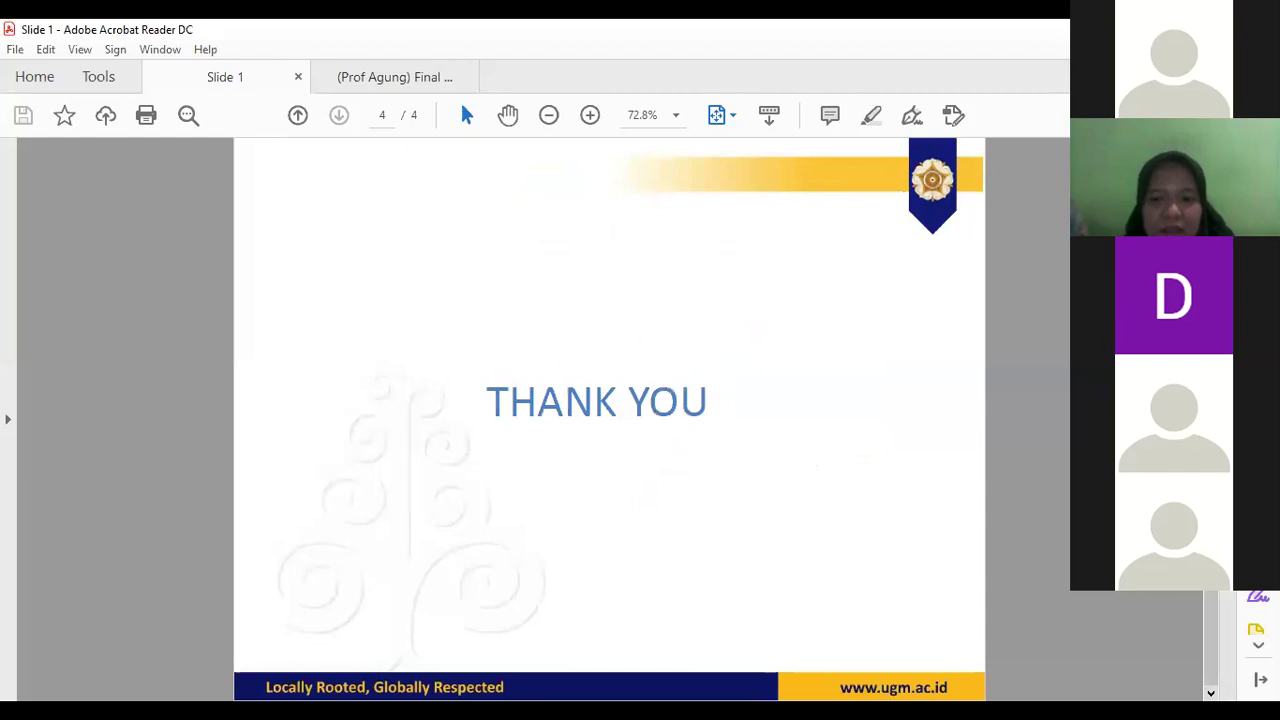
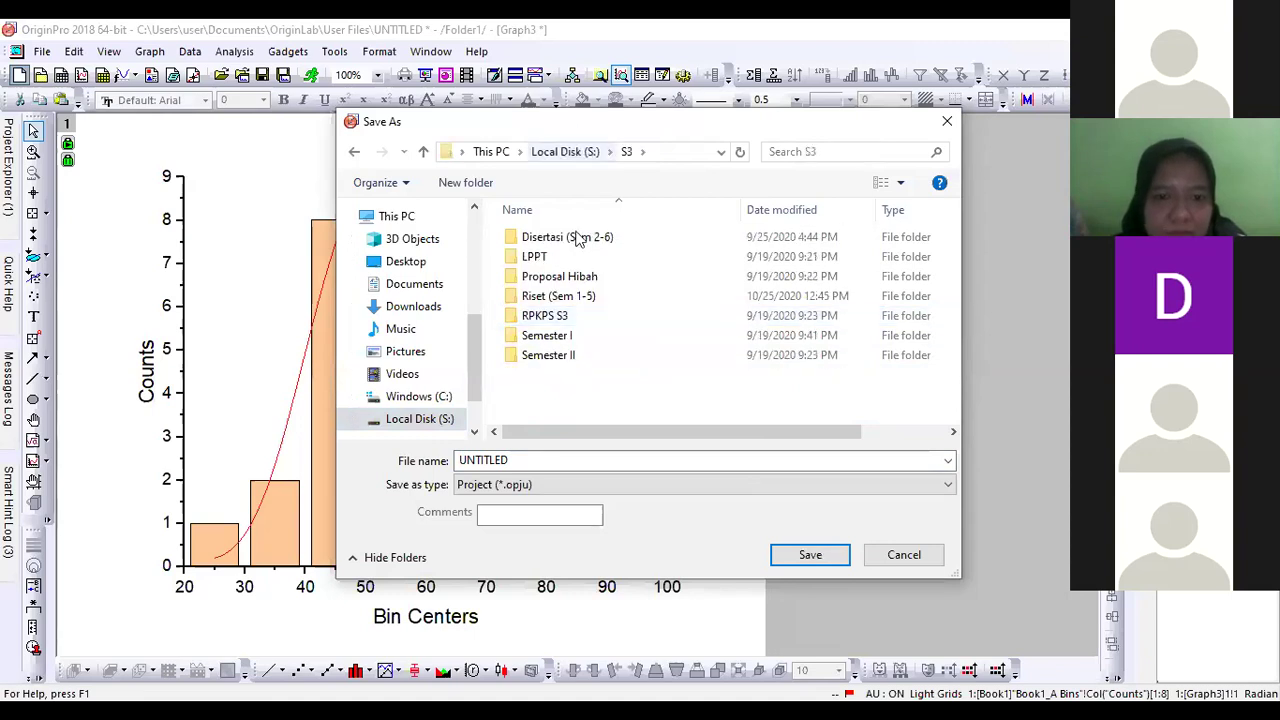
Save the project as UNTITLED in the PELATIHAN folder under Talkshow dan Seminar.
double_click(573, 238)
left_click(782, 566)
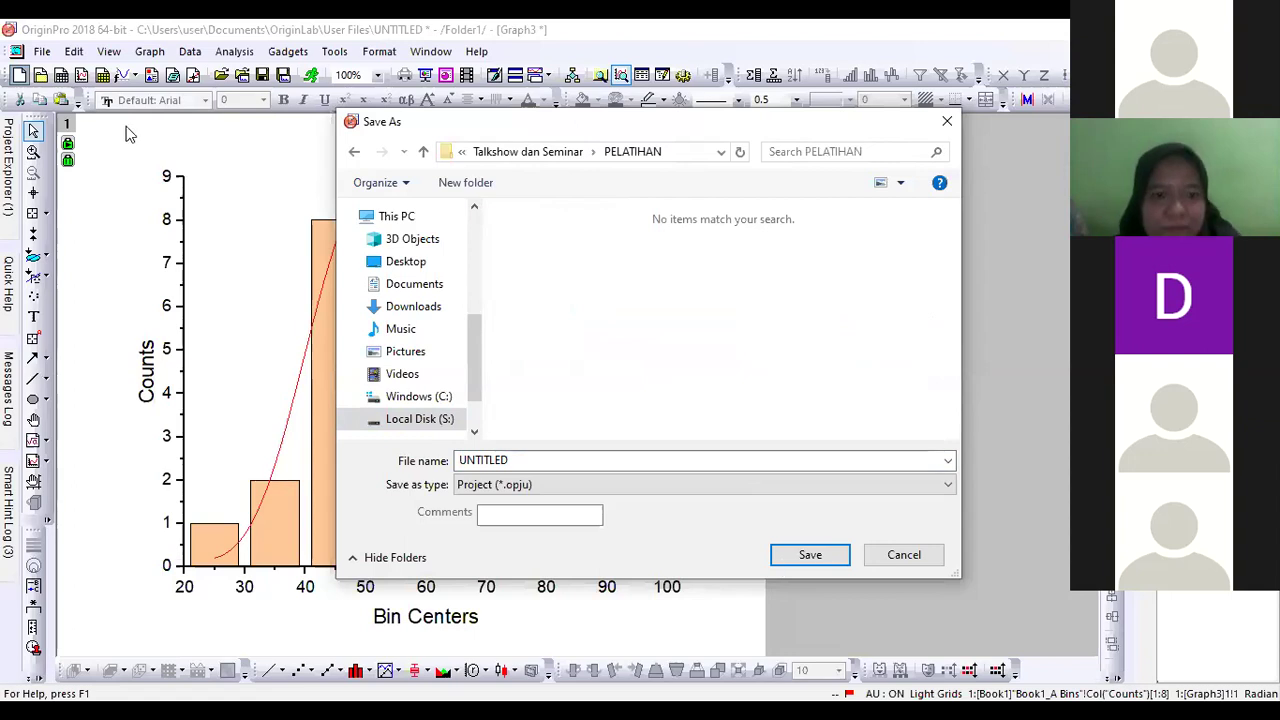
key("Return")
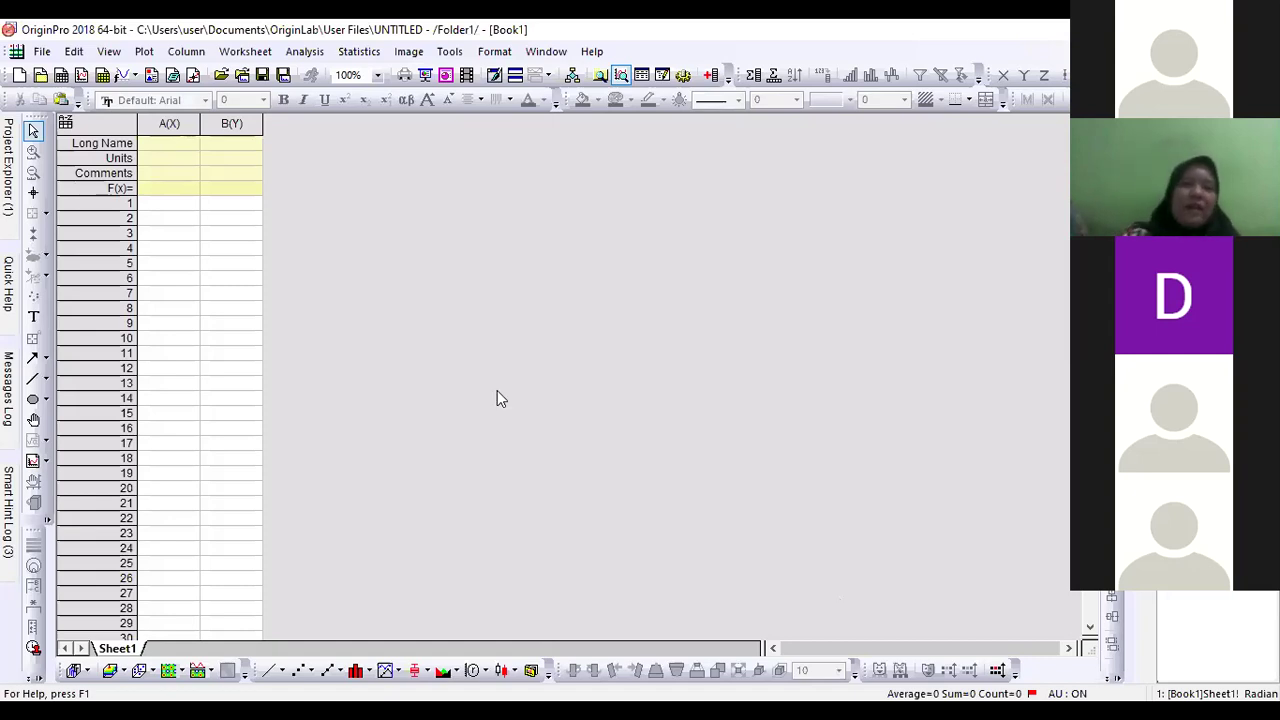
left_click(41, 52)
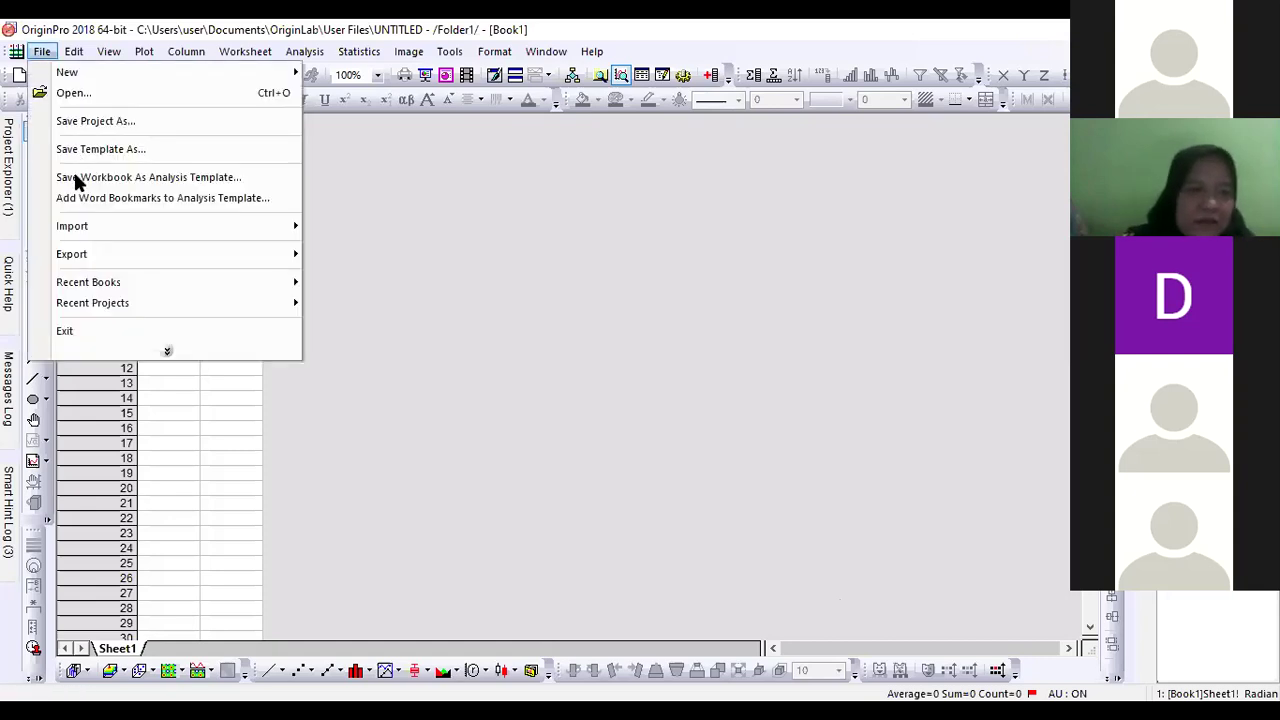
left_click(594, 396)
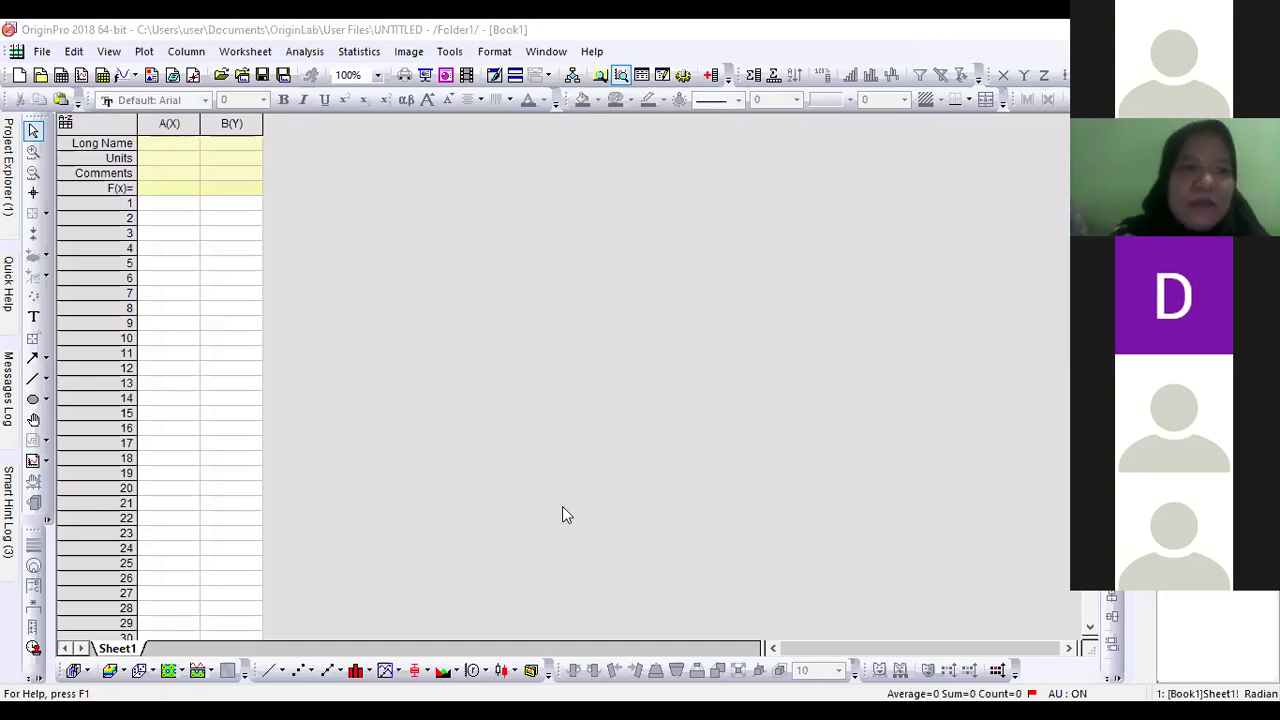
Import the image 1 CHA+HC 40%-crop.jpg from the CROP folder into a new matrix with the default import options.
left_click(40, 56)
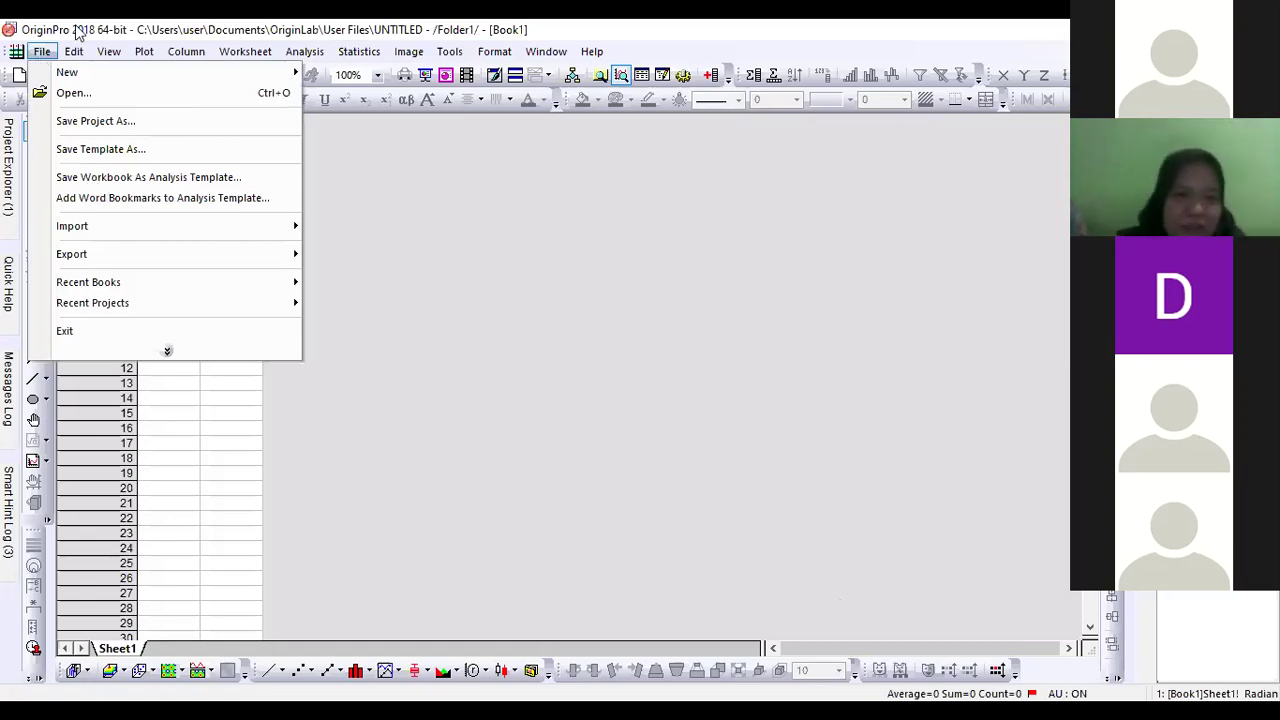
left_click(109, 51)
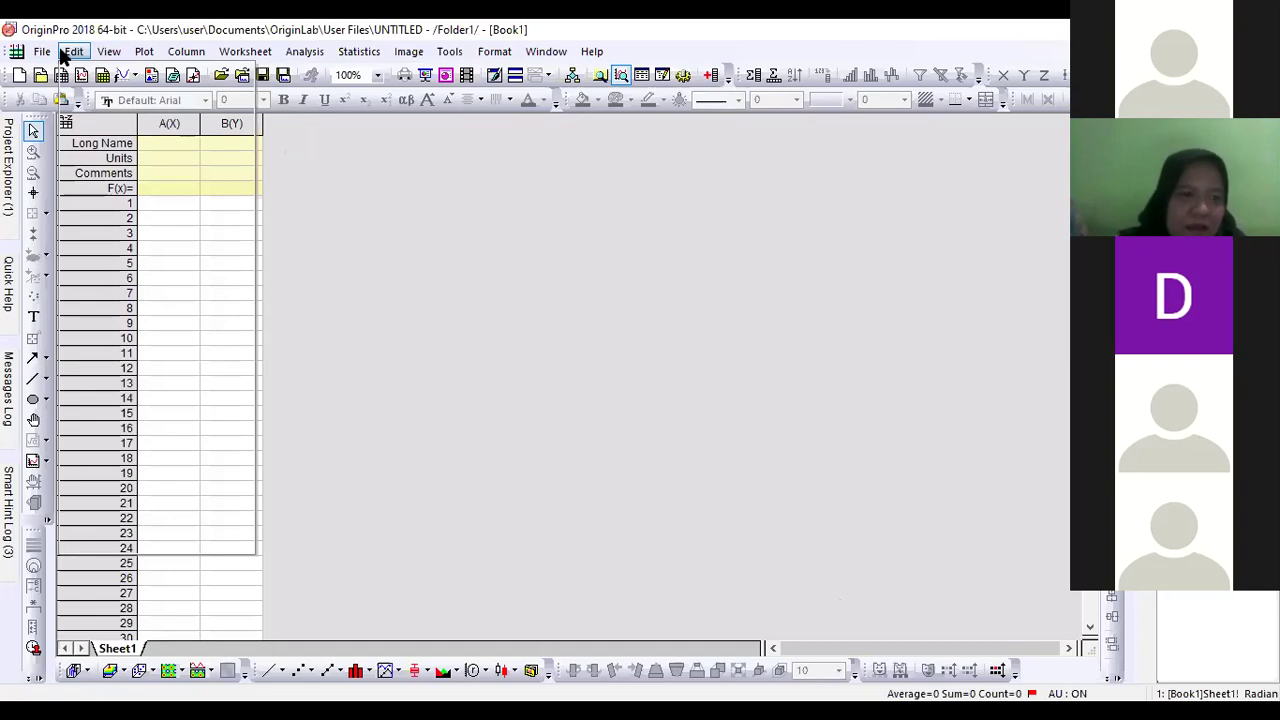
left_click(42, 52)
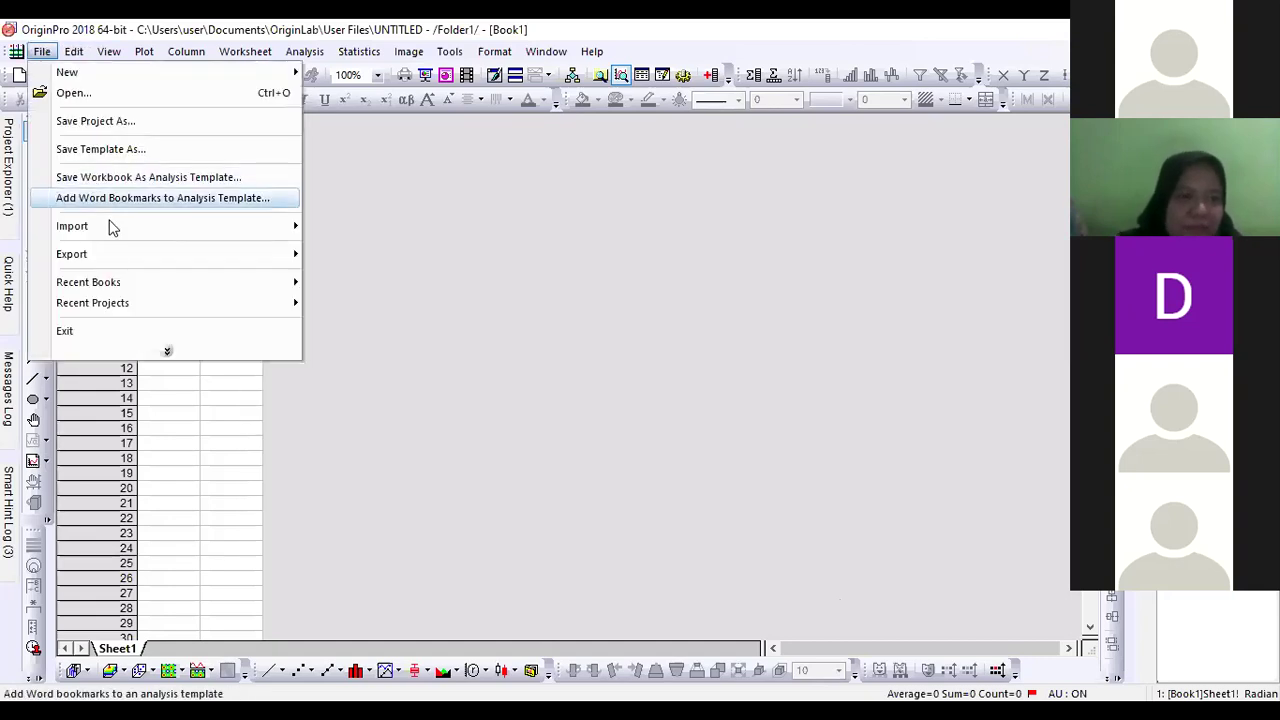
mouse_move(120, 228)
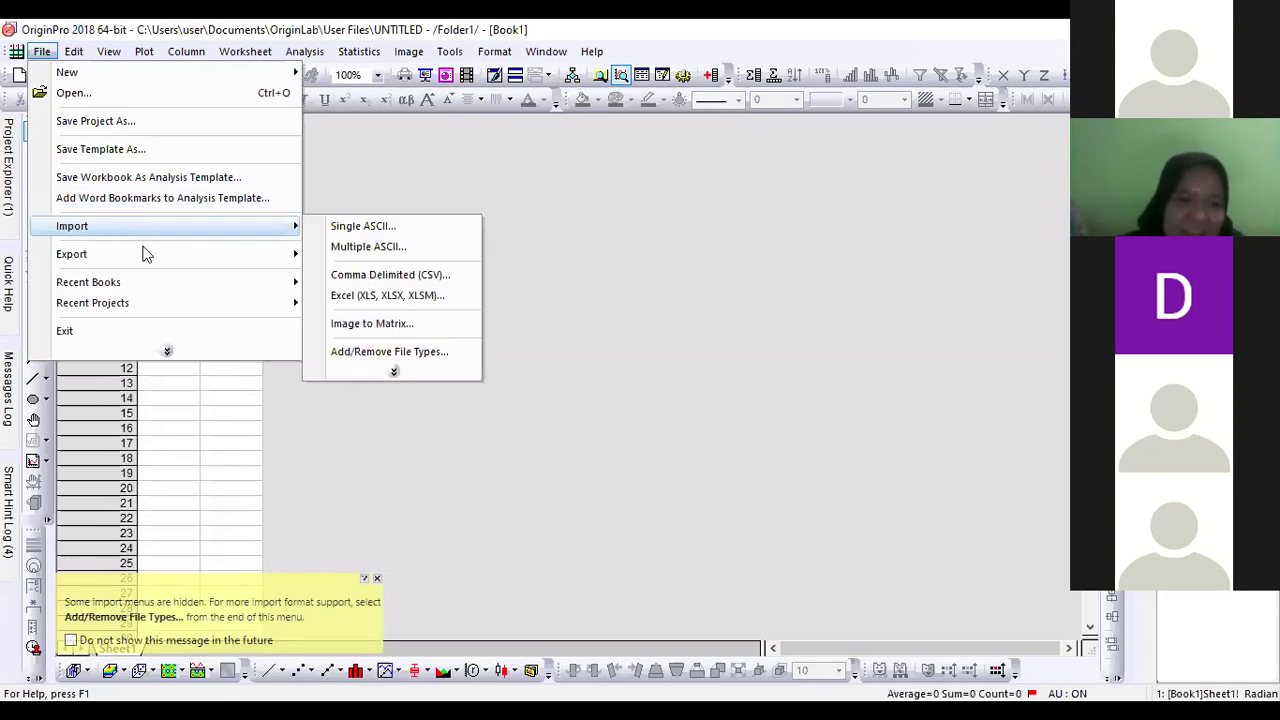
left_click(360, 332)
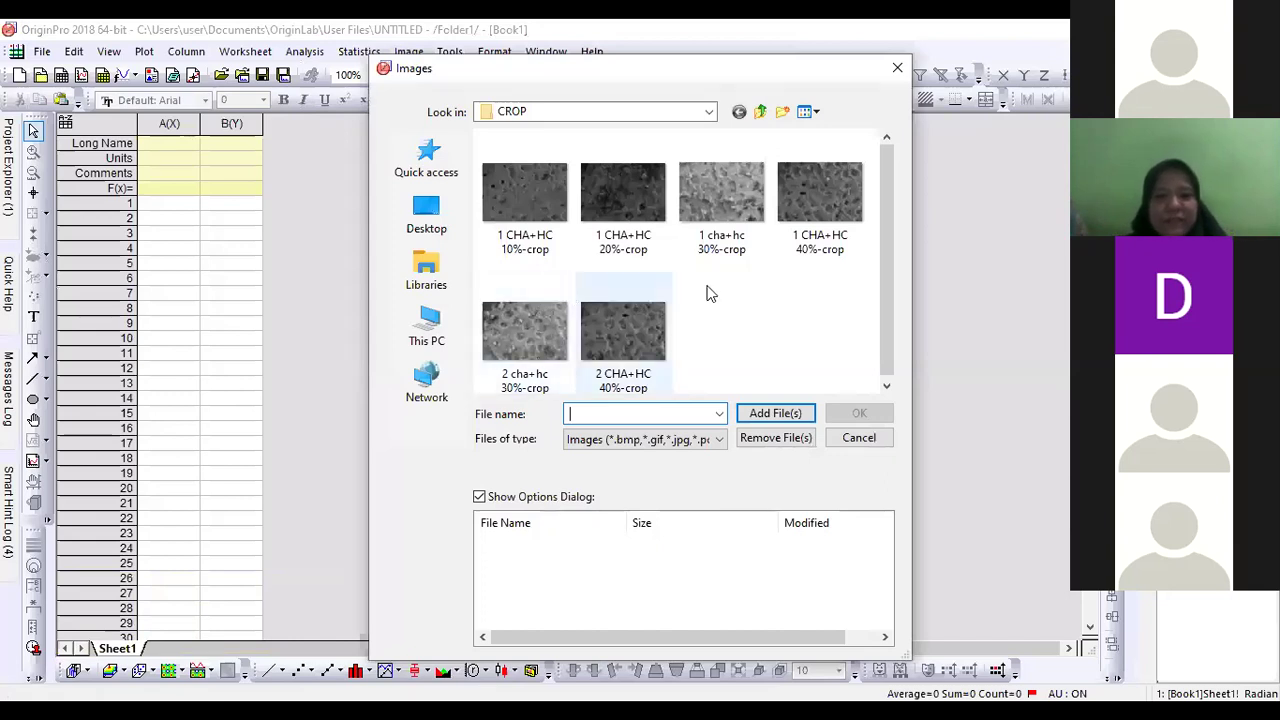
left_click(813, 246)
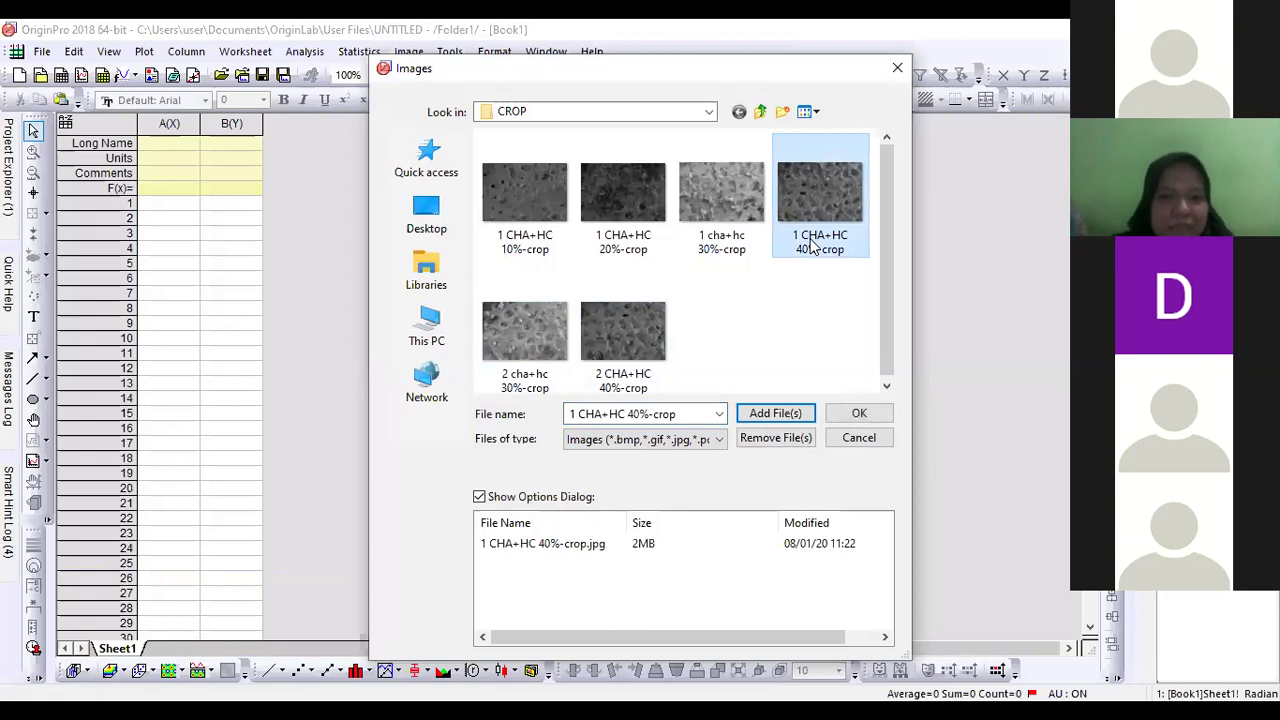
left_click(848, 413)
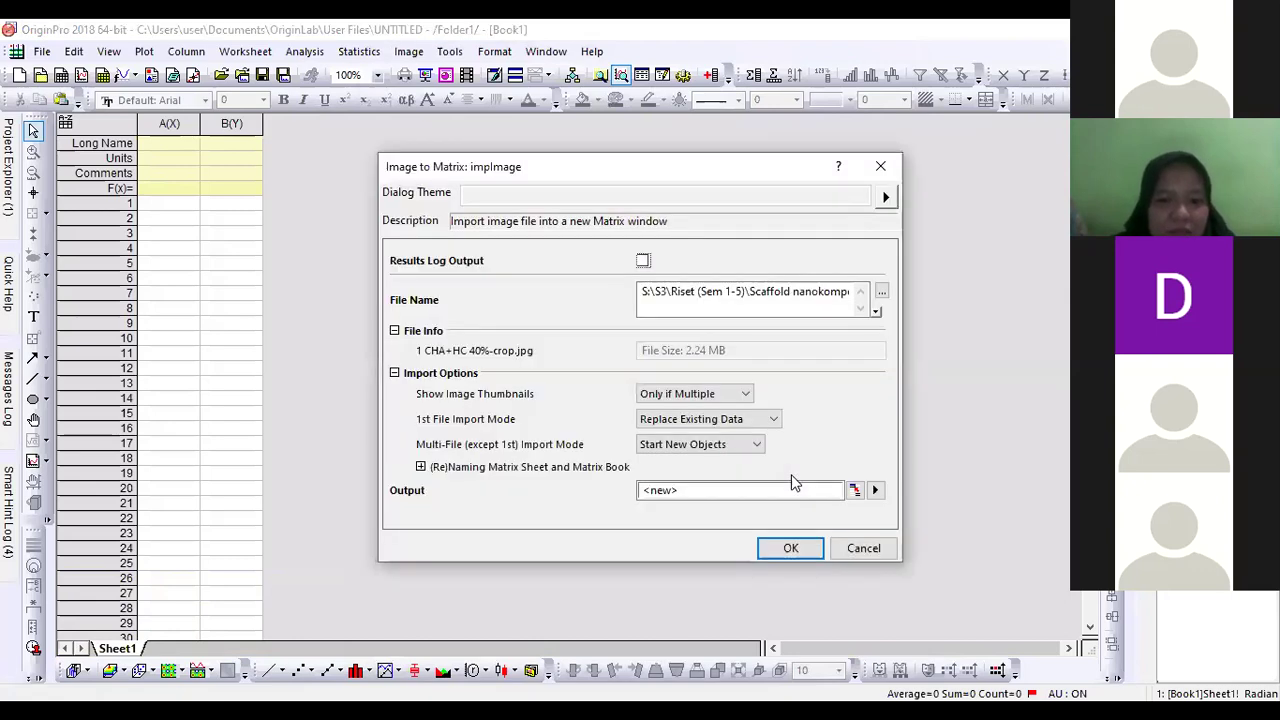
left_click(789, 548)
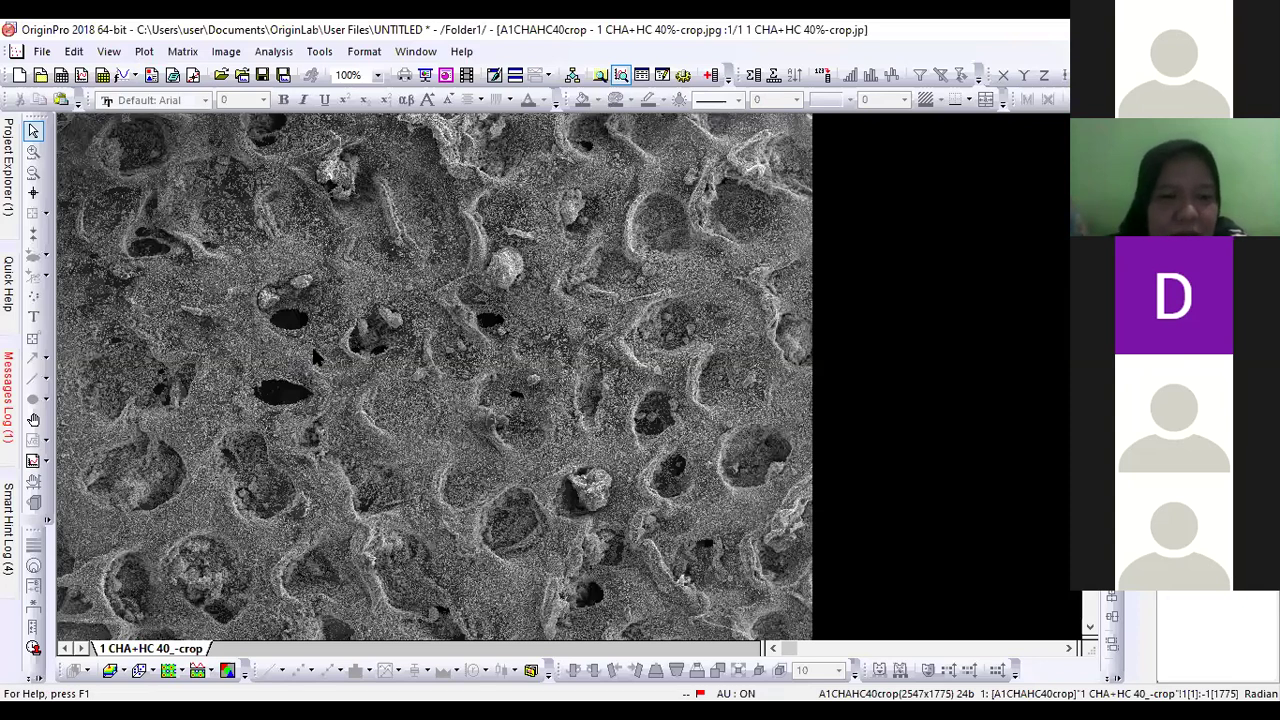
Convert the imported image matrix to data and plot it as a 3D Color Fill Surface.
right_click(396, 479)
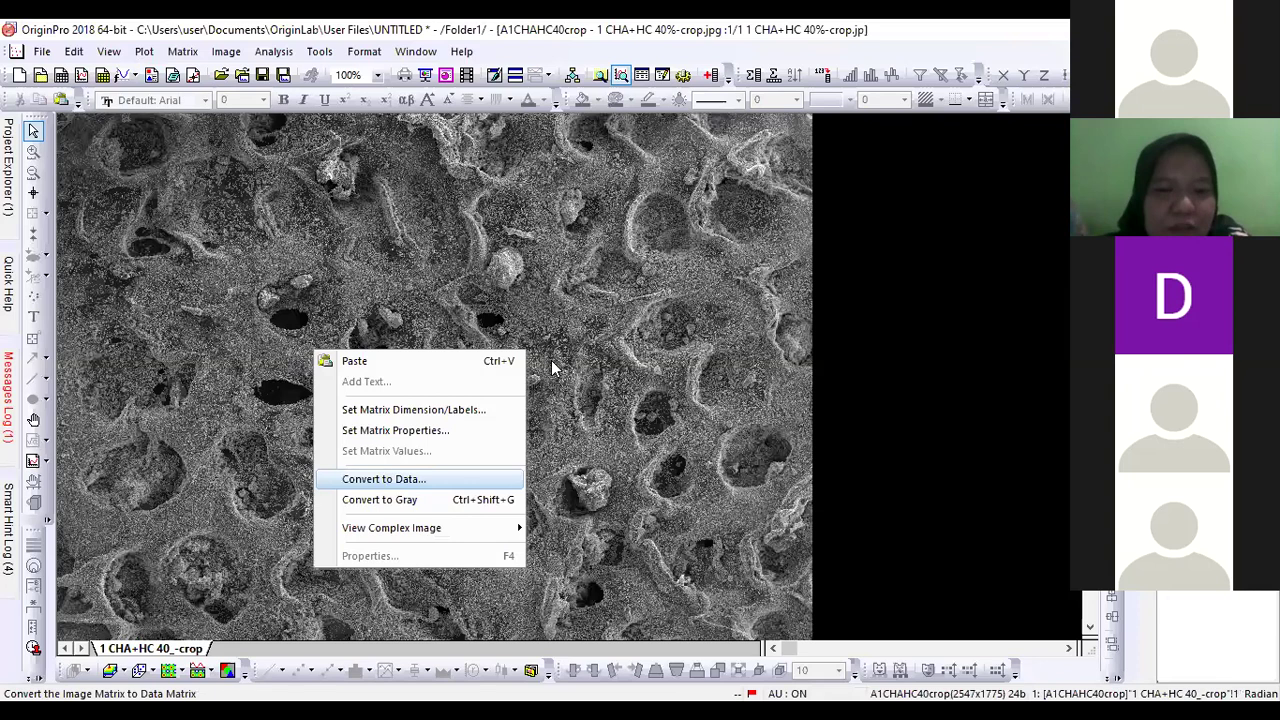
key("Return")
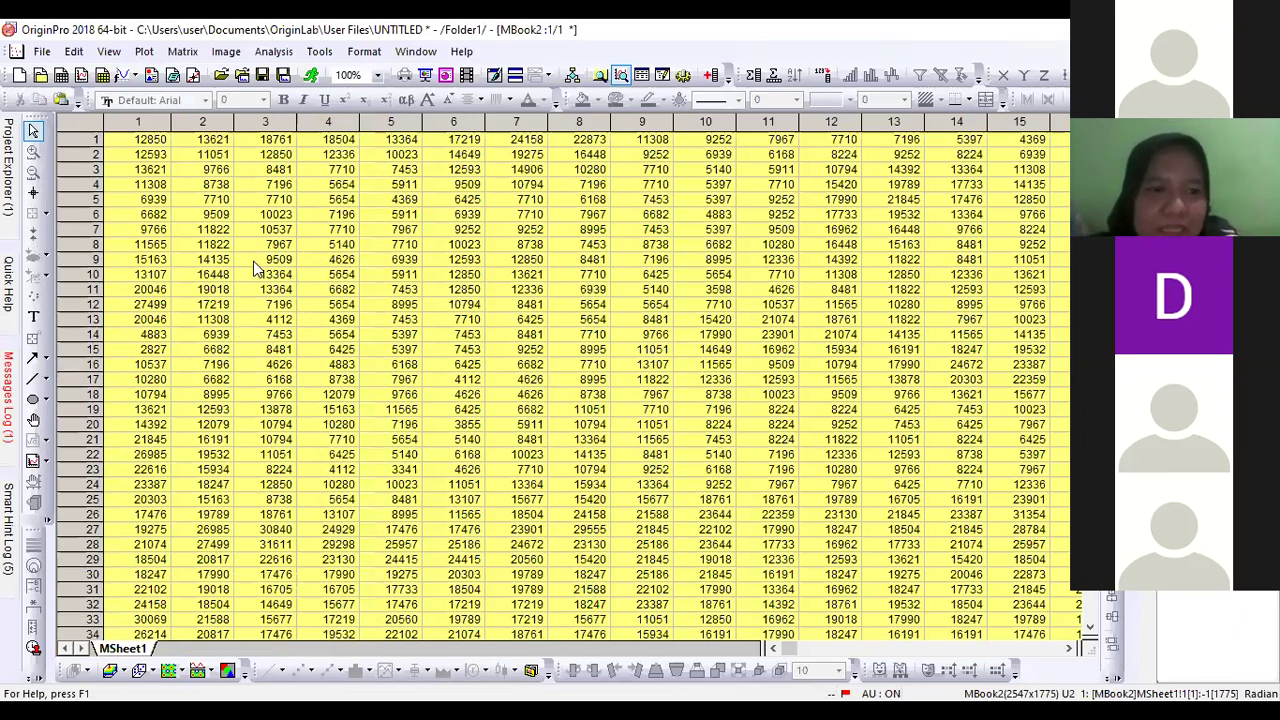
left_click(146, 52)
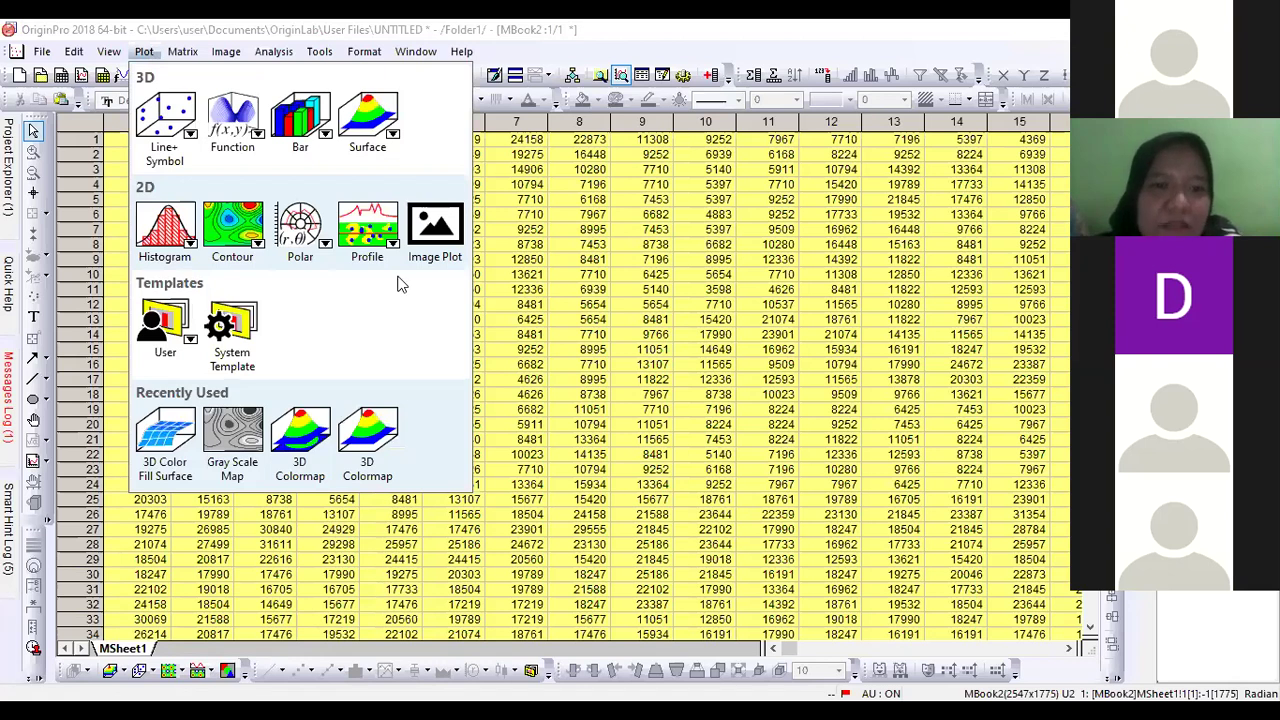
mouse_move(367, 118)
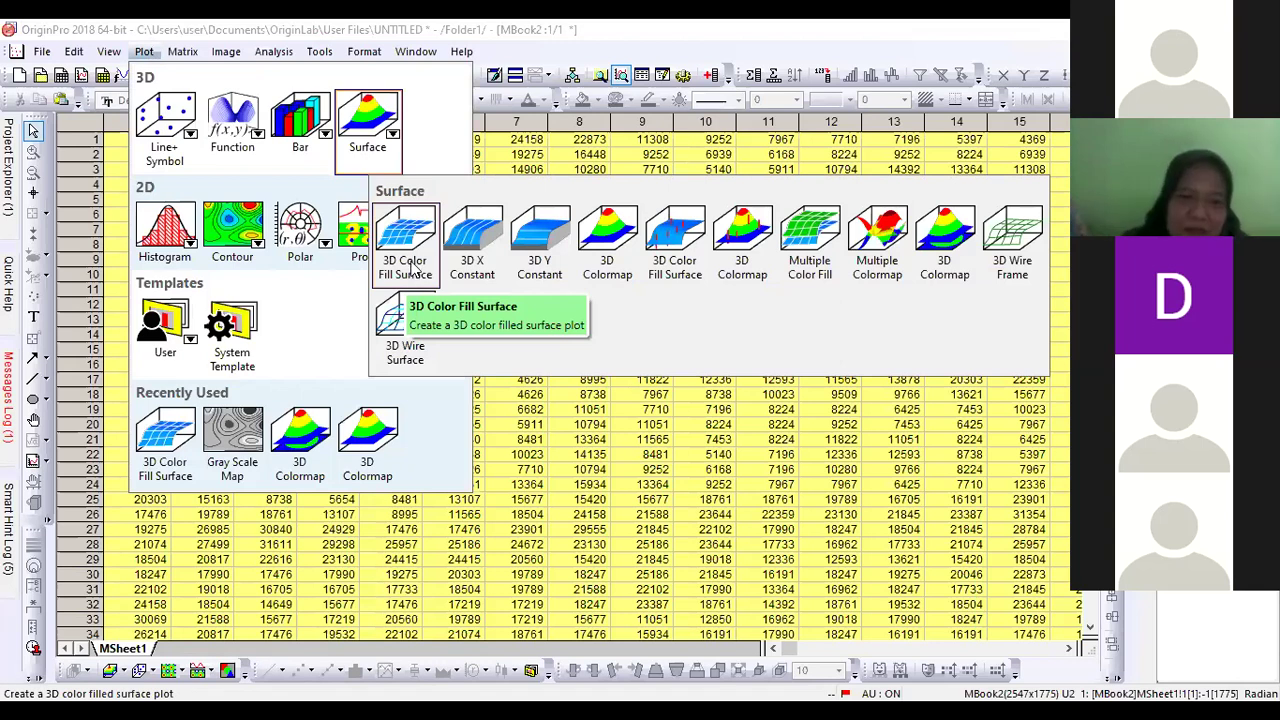
left_click(405, 242)
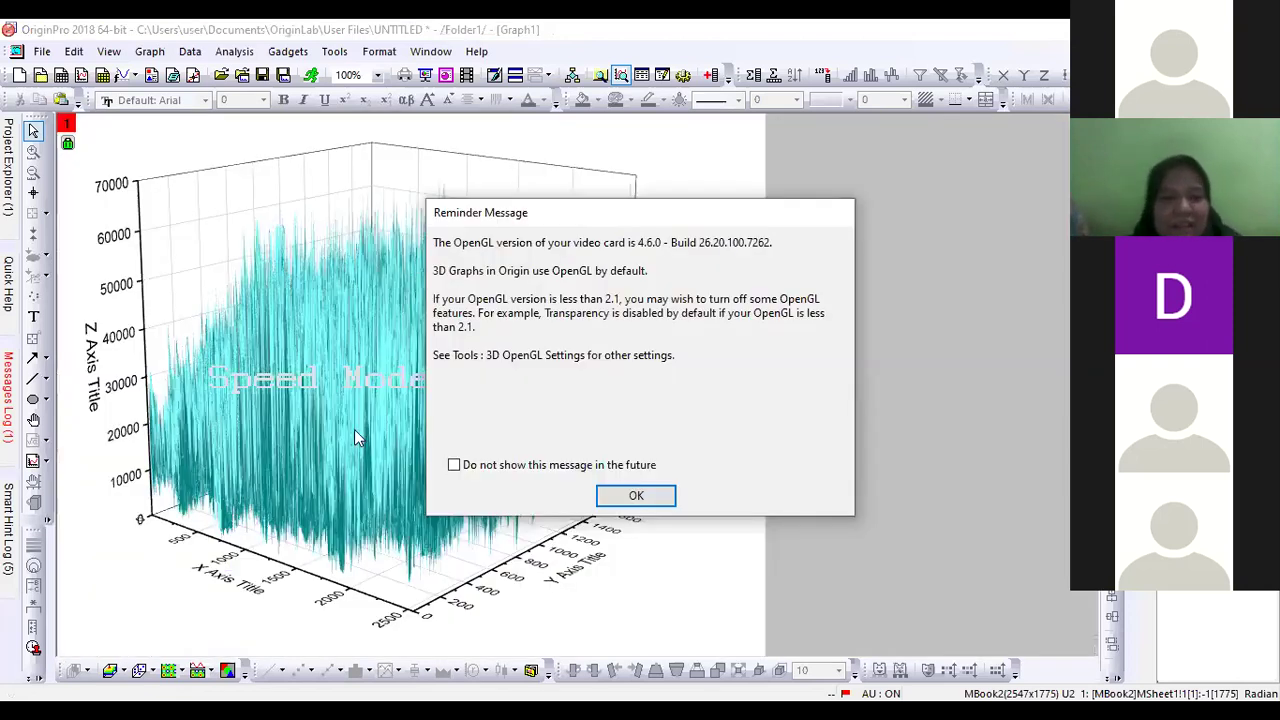
key("Return")
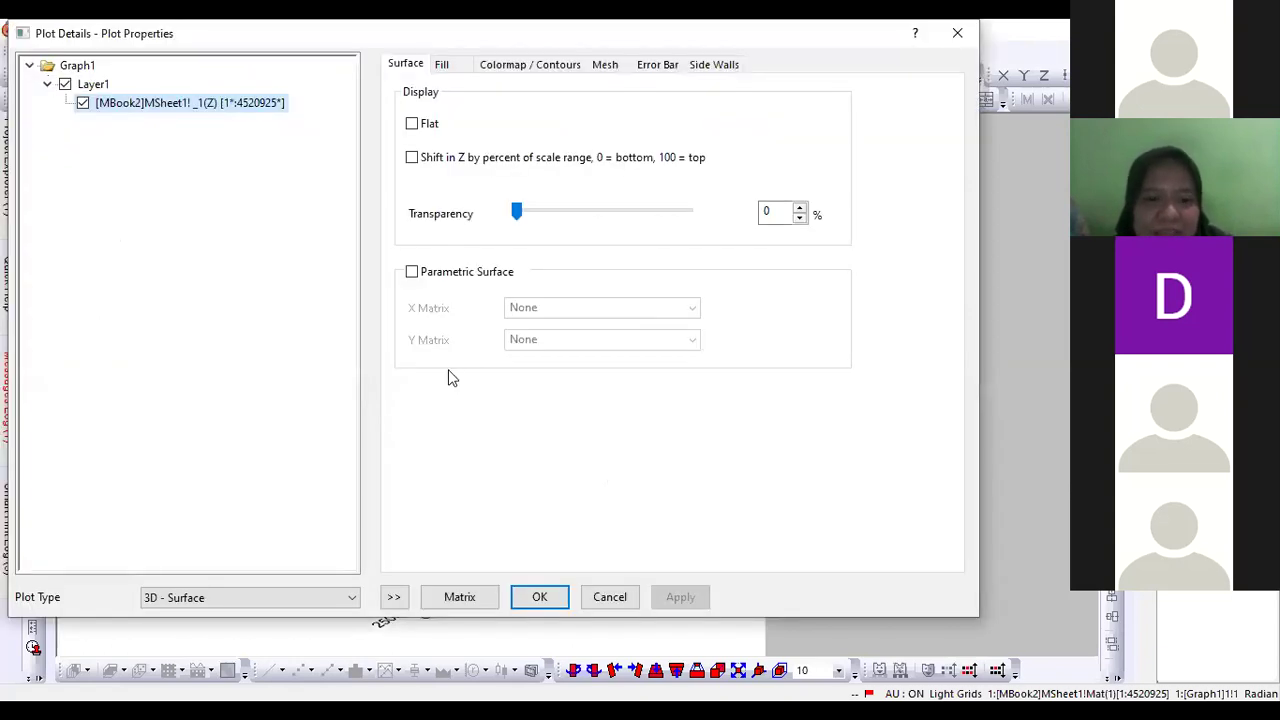
Set the back surface fill of the 3D surface plot to Red.
key("Escape")
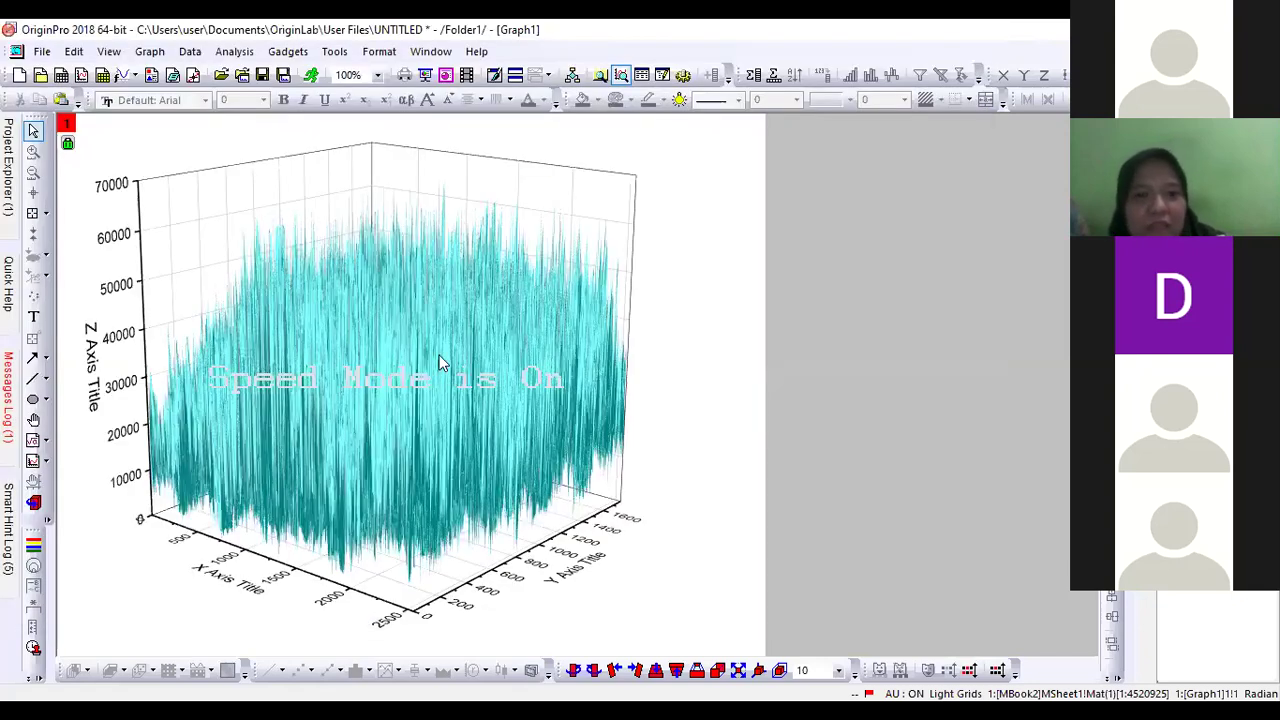
double_click(632, 196)
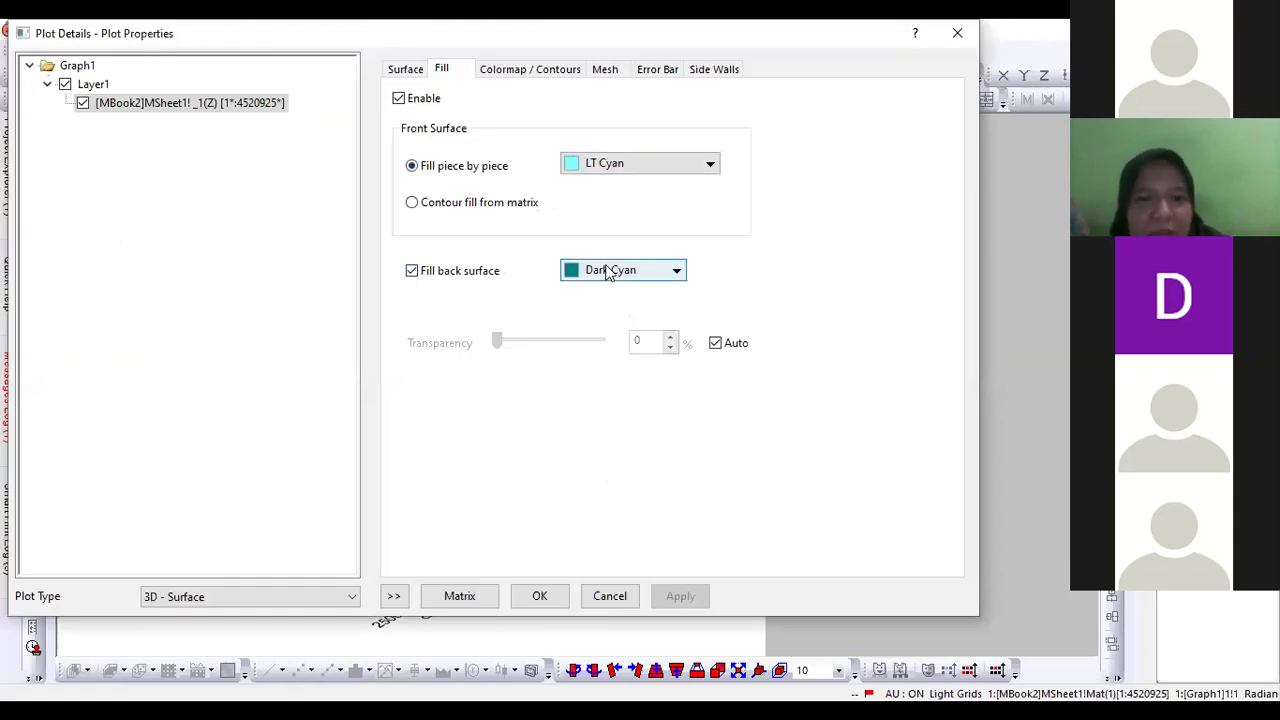
key("r")
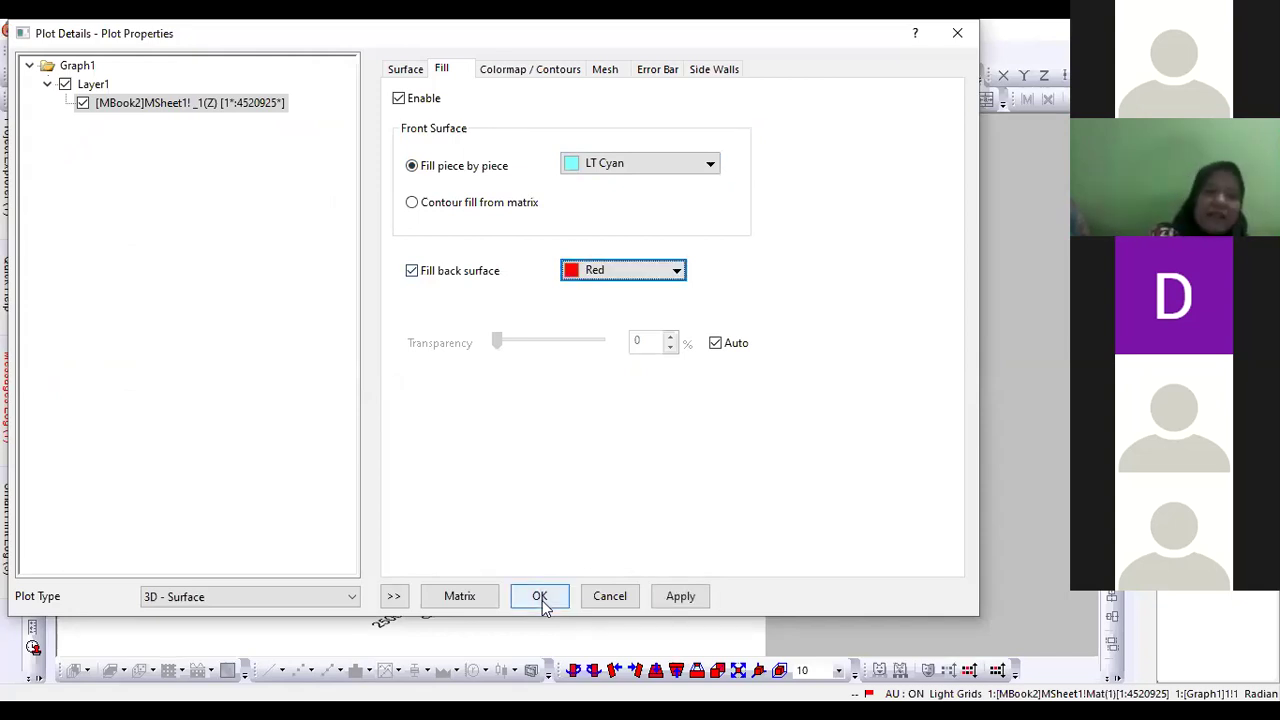
left_click(540, 597)
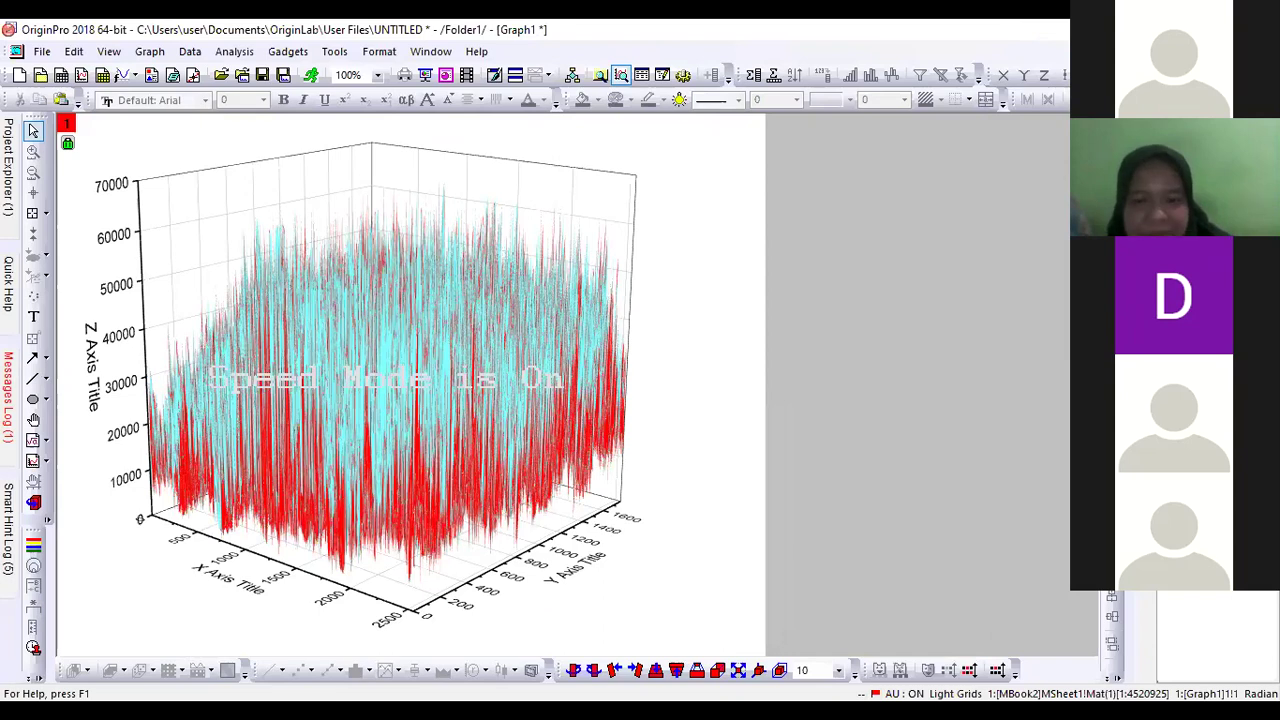
Switch to Adobe Acrobat Reader and examine the Scherrer, density and microstrain equations in the dissertation proposal PDF.
key("alt+Tab")
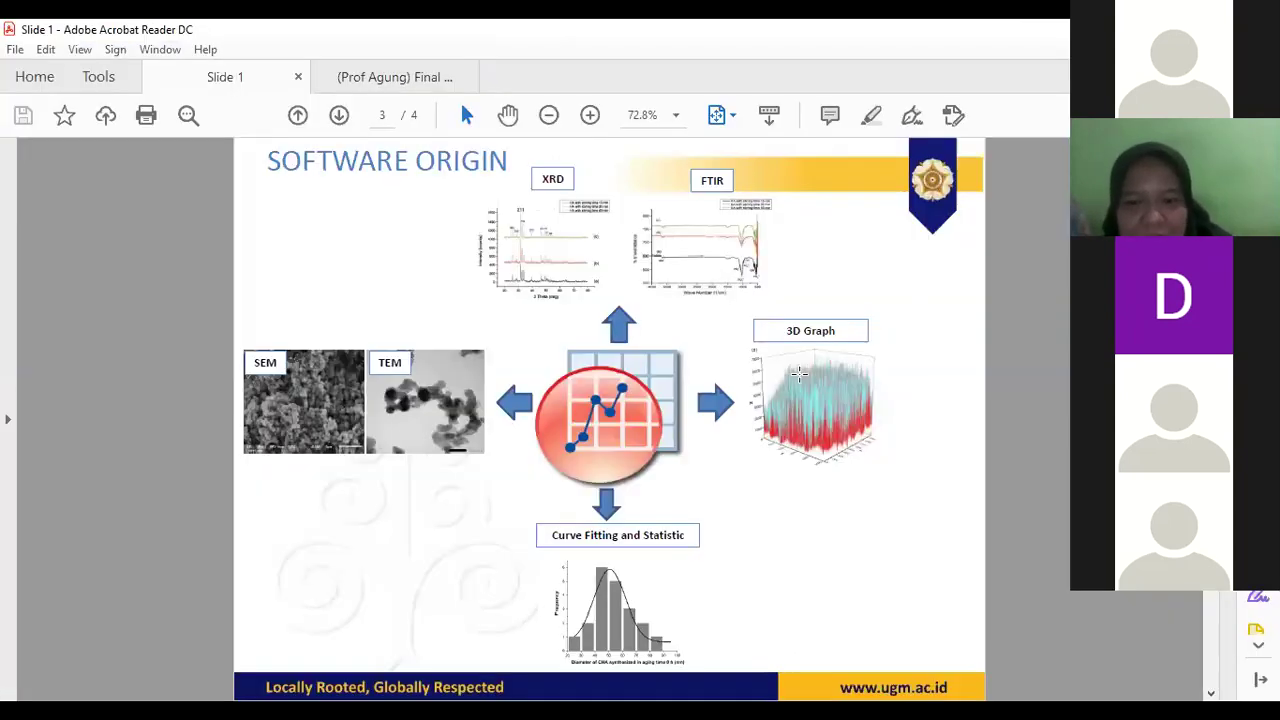
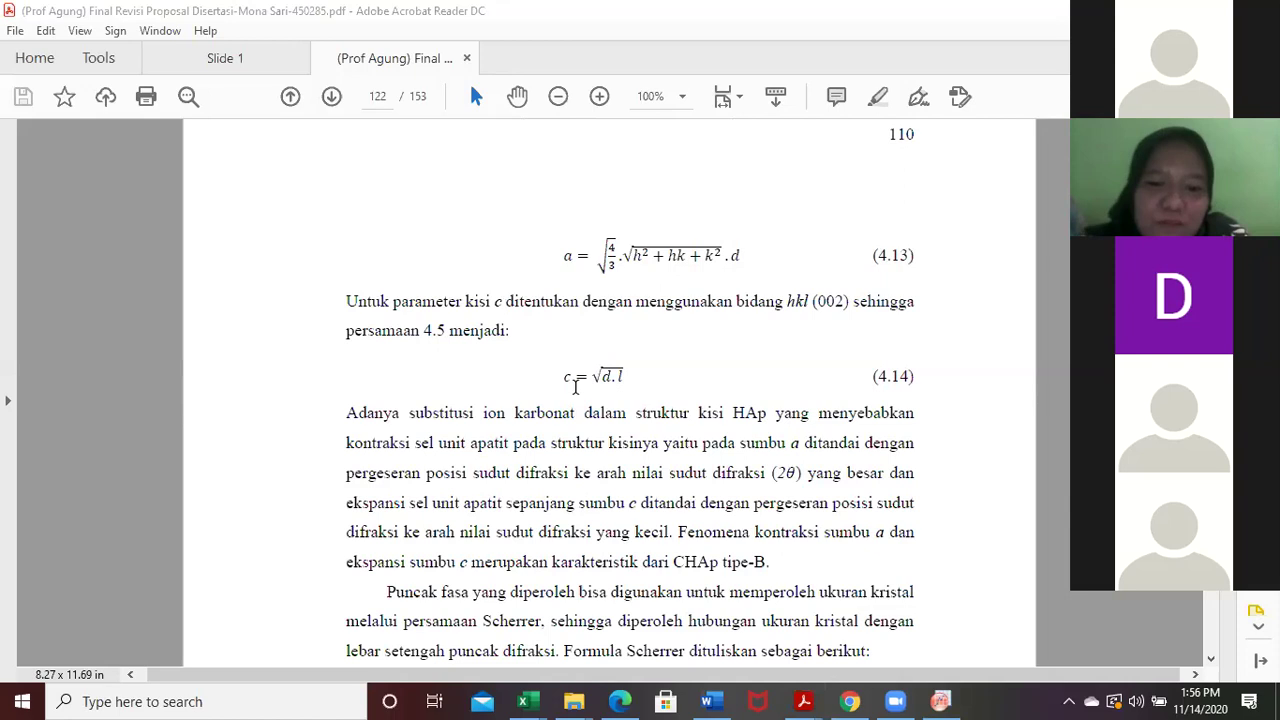
scroll(575, 387, "down", 3)
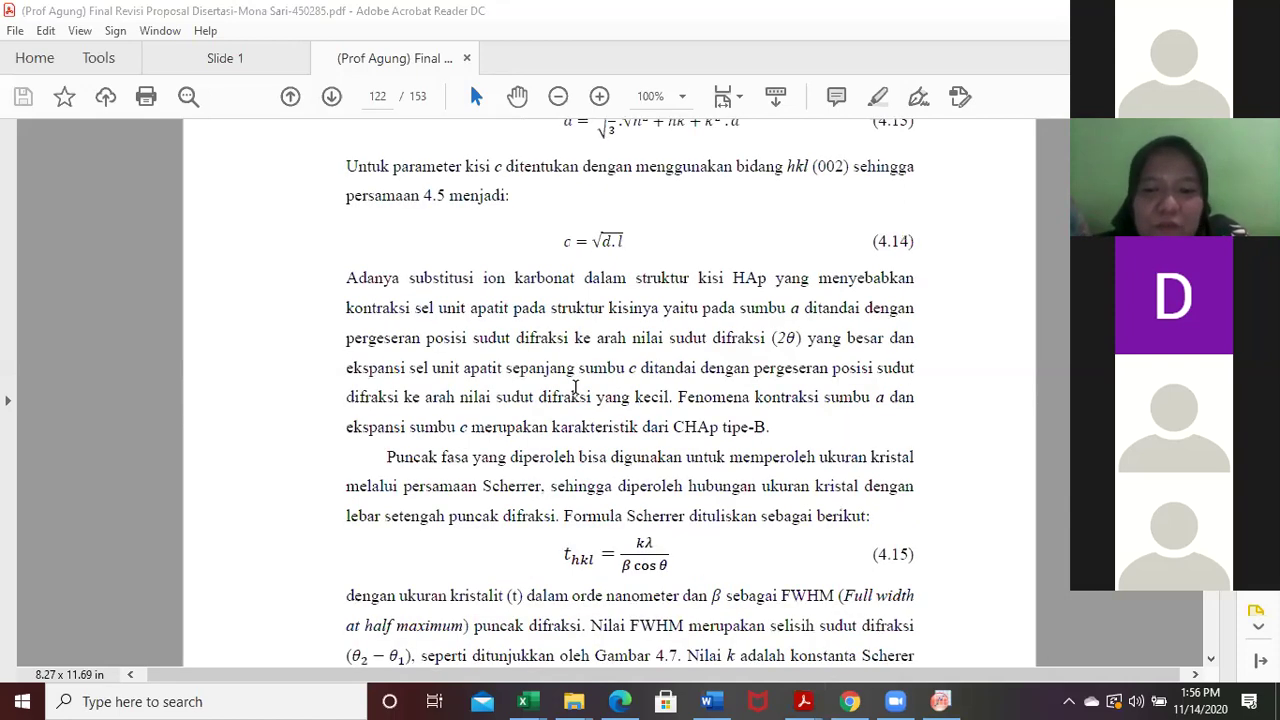
scroll(575, 387, "down", 20)
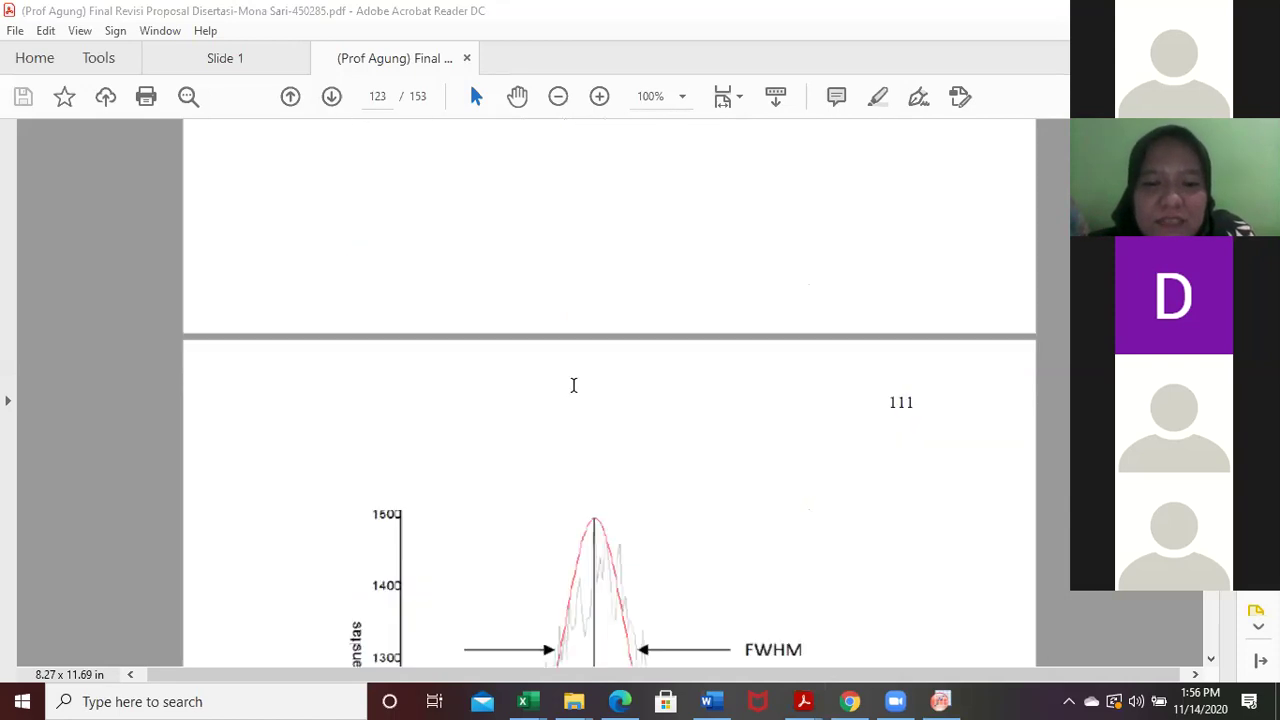
scroll(575, 387, "down", 6)
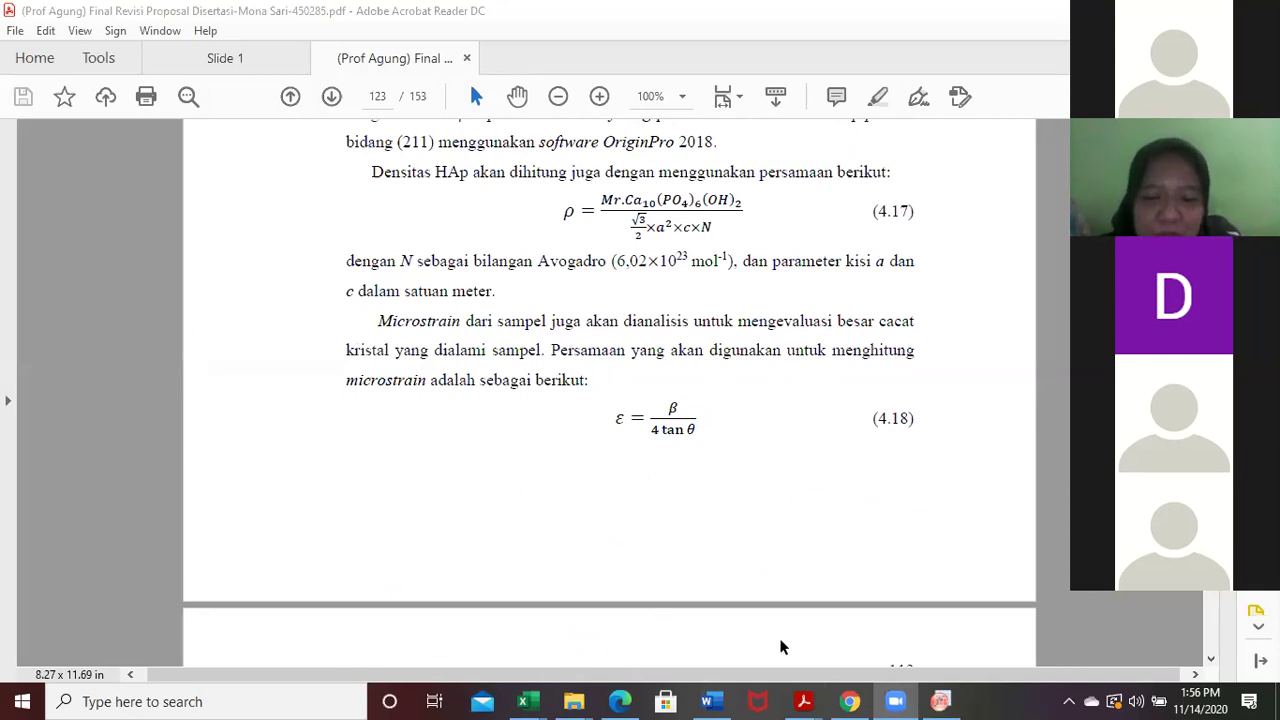
Return to OriginPro and start a new empty project without saving the changes to UNTITLED.
left_click(942, 698)
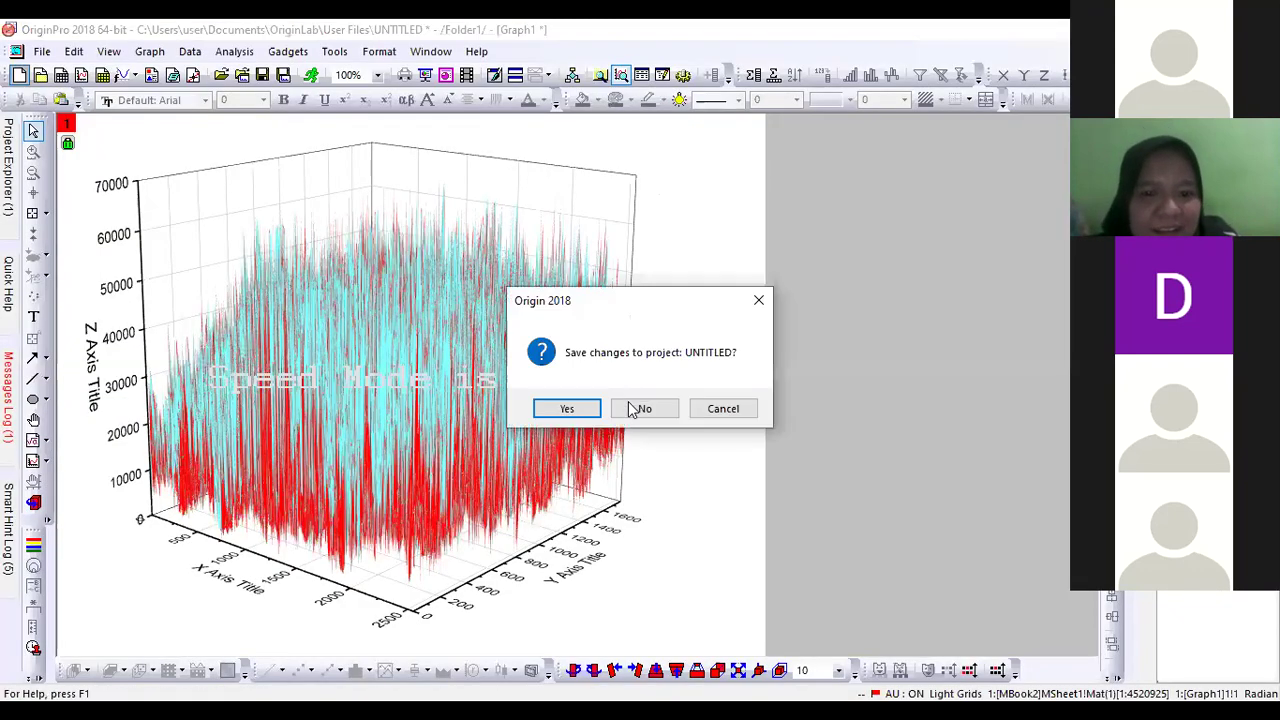
left_click(632, 408)
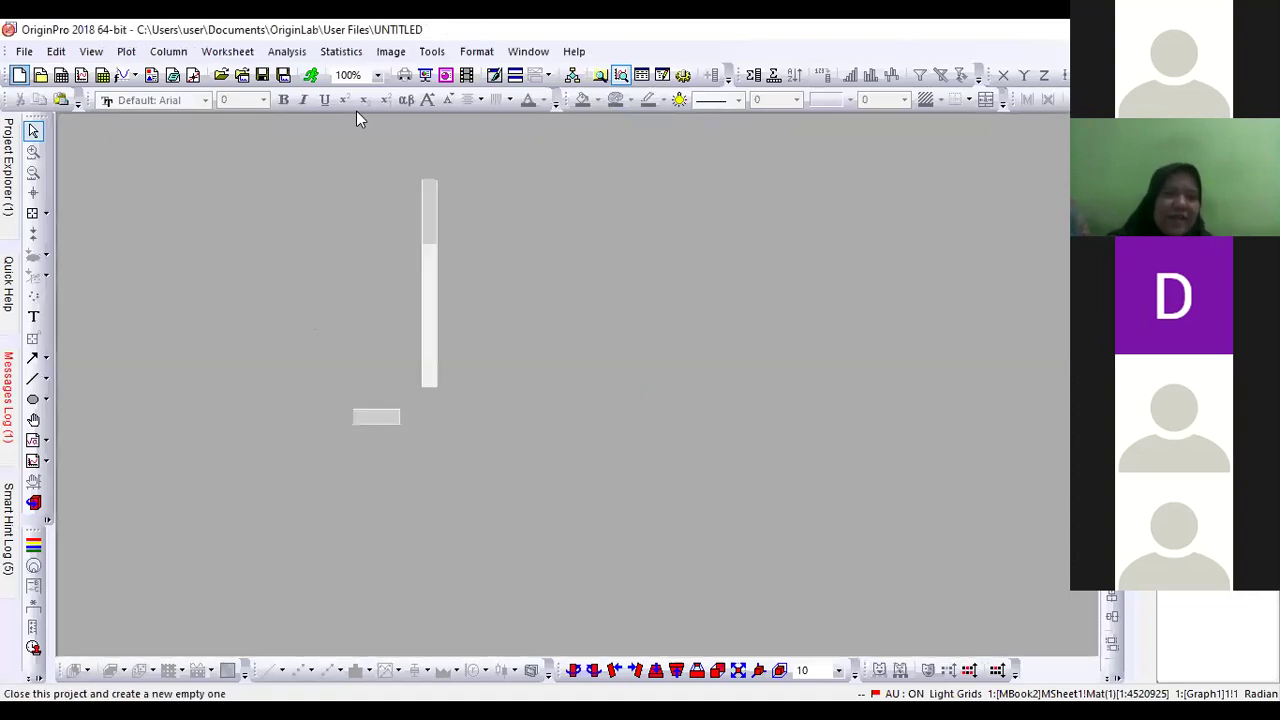
left_click(399, 155)
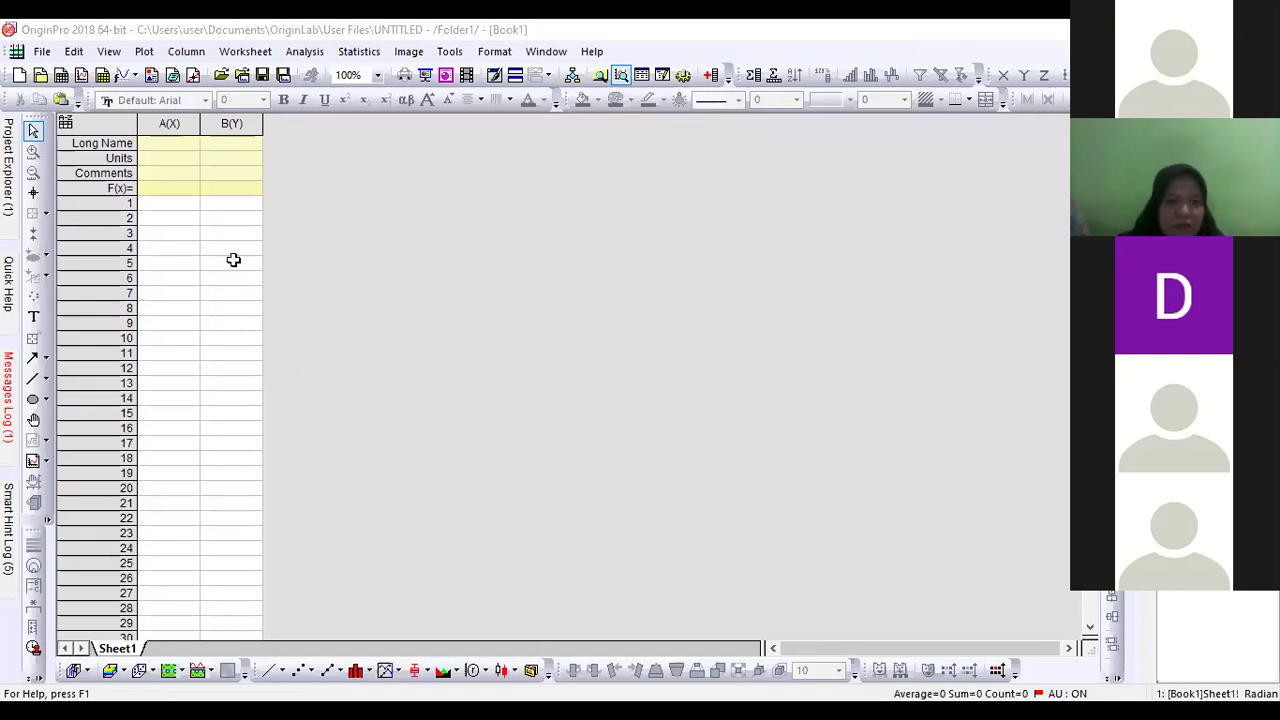
Switch to the XRD workbook in Excel and copy the range D4:E3854 from the Gabungan CHA+HCB sheet.
key("alt+Tab")
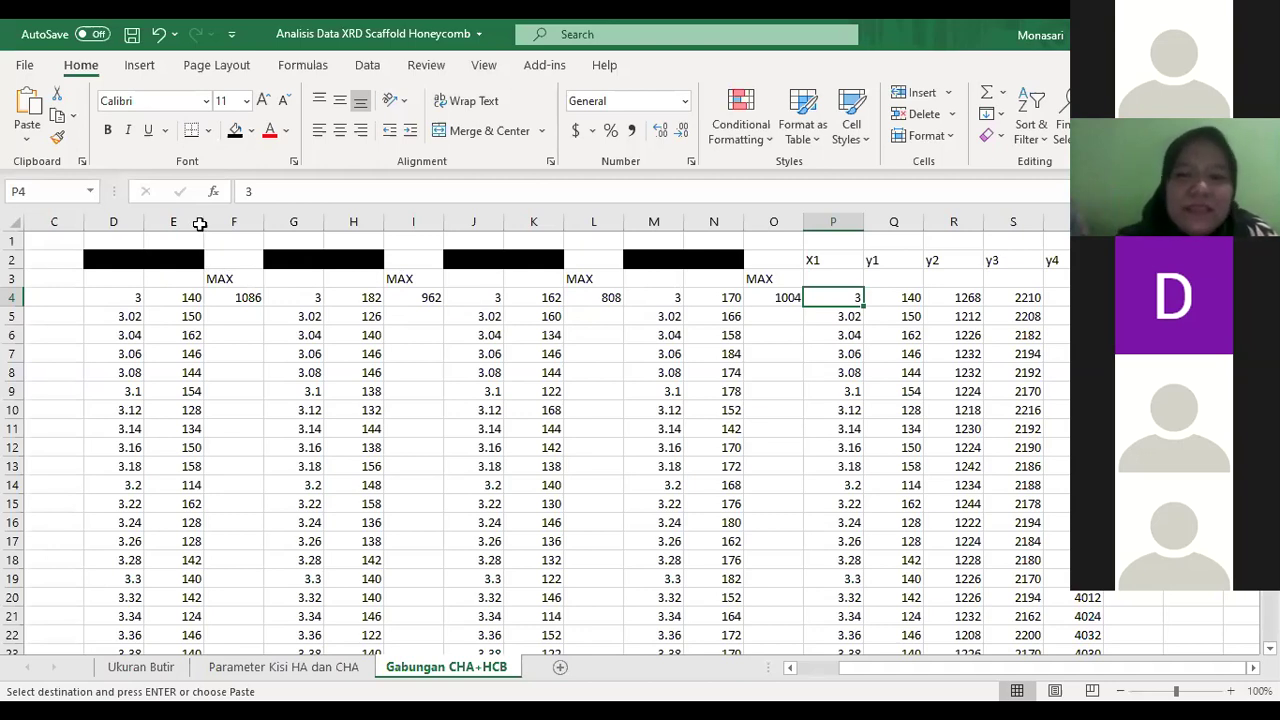
left_click(117, 294)
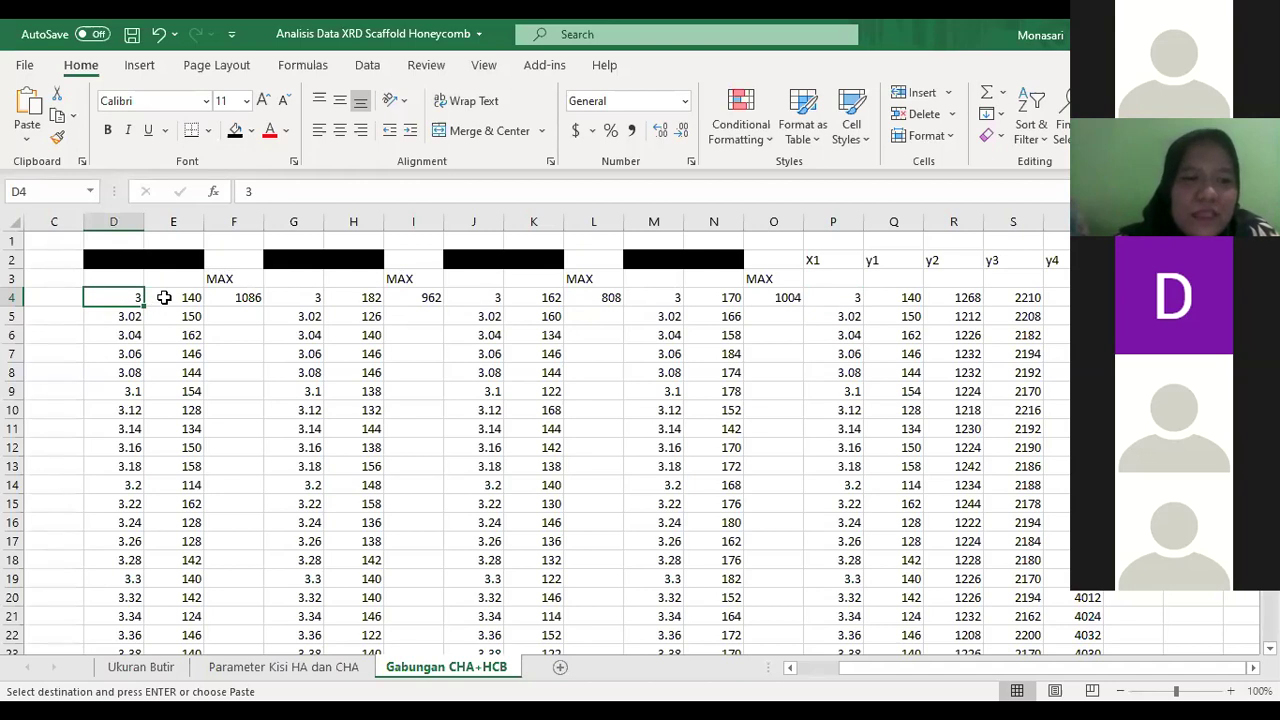
left_click(164, 297)
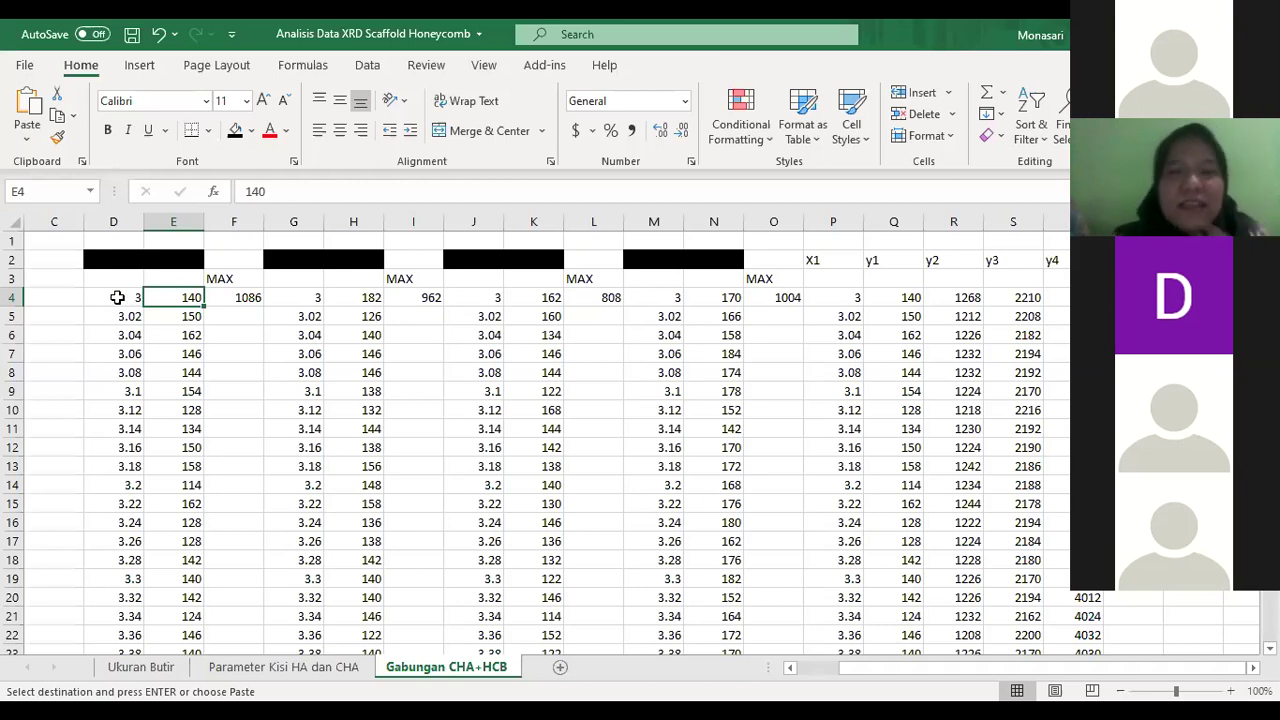
left_click(104, 294)
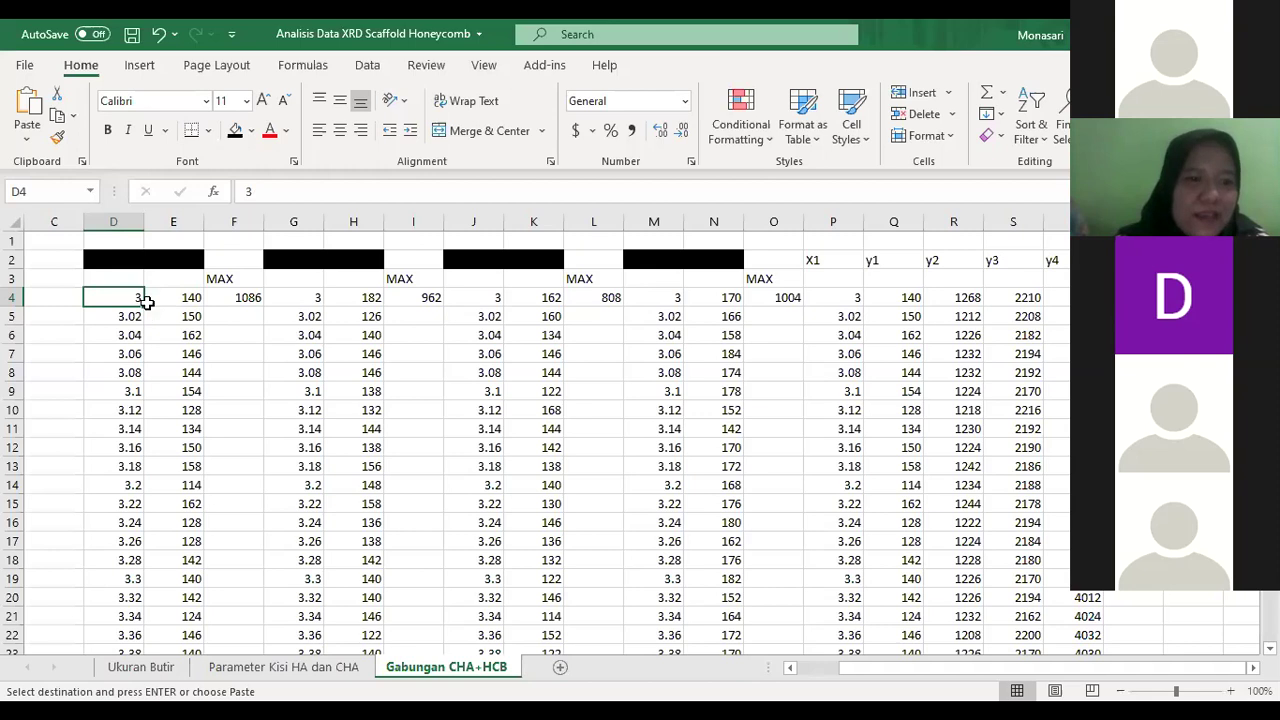
left_click_drag(128, 296, 160, 312)
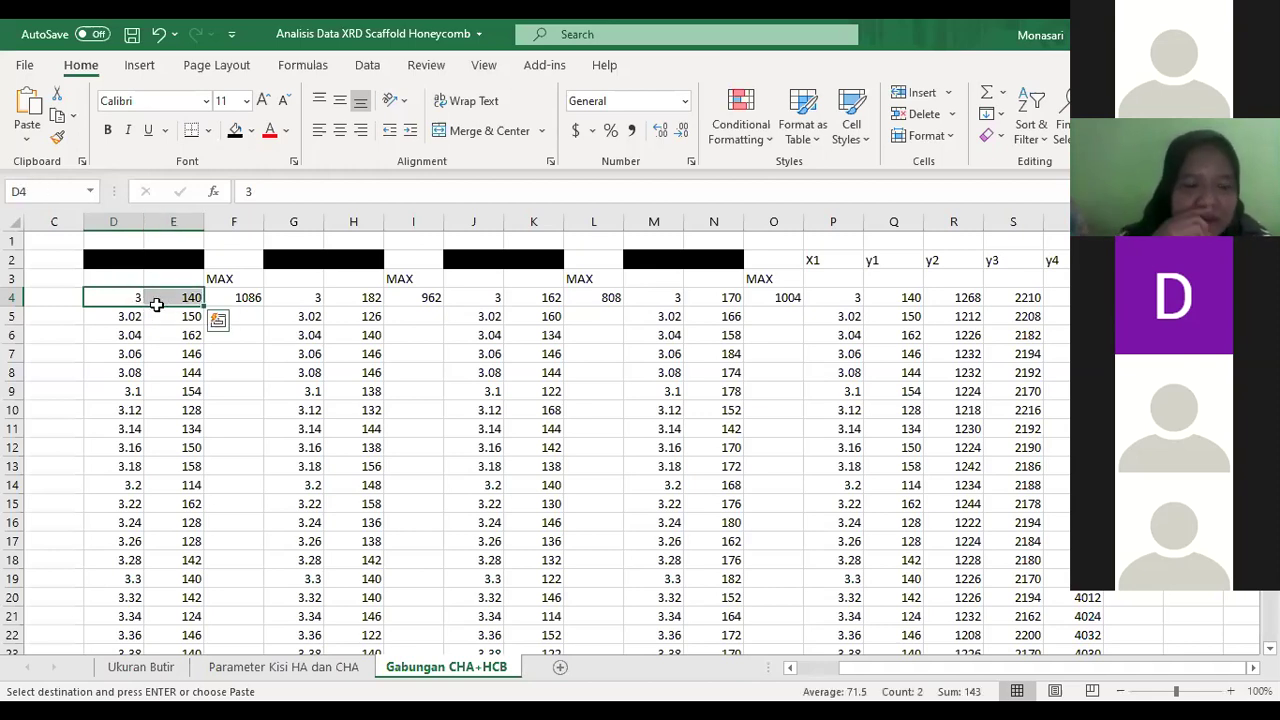
key("ctrl+shift+Down")
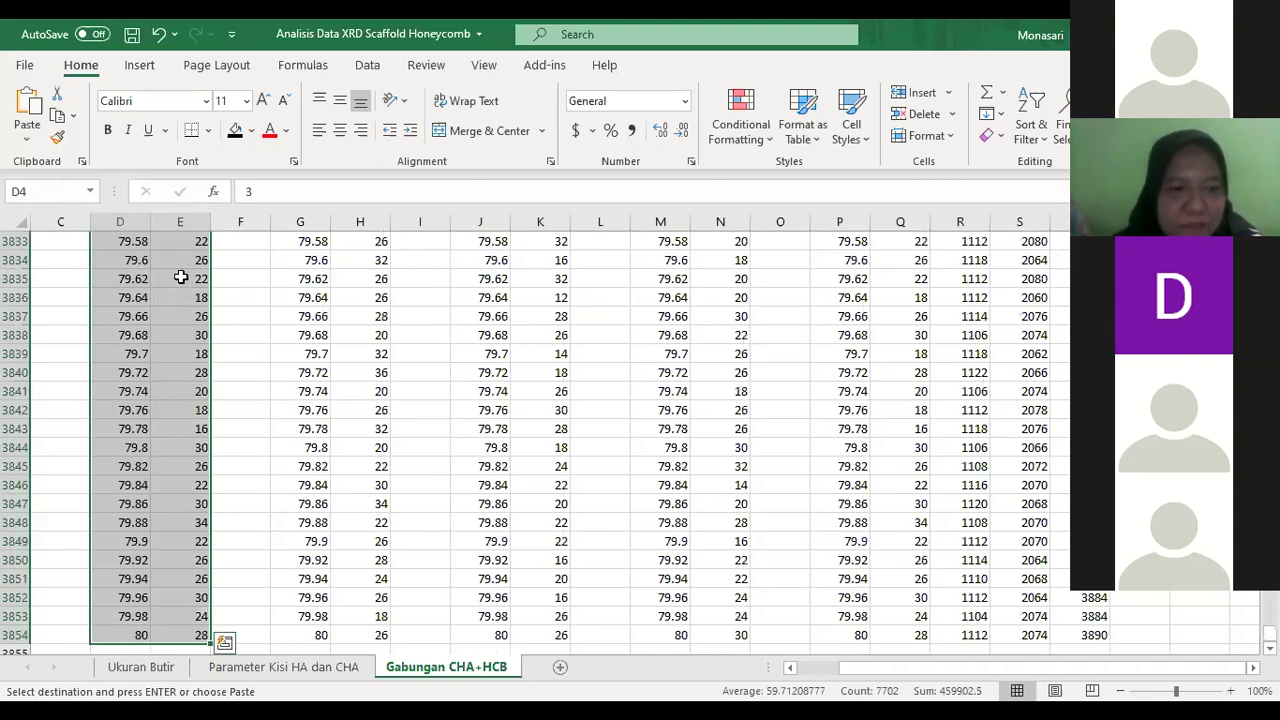
key("ctrl+c")
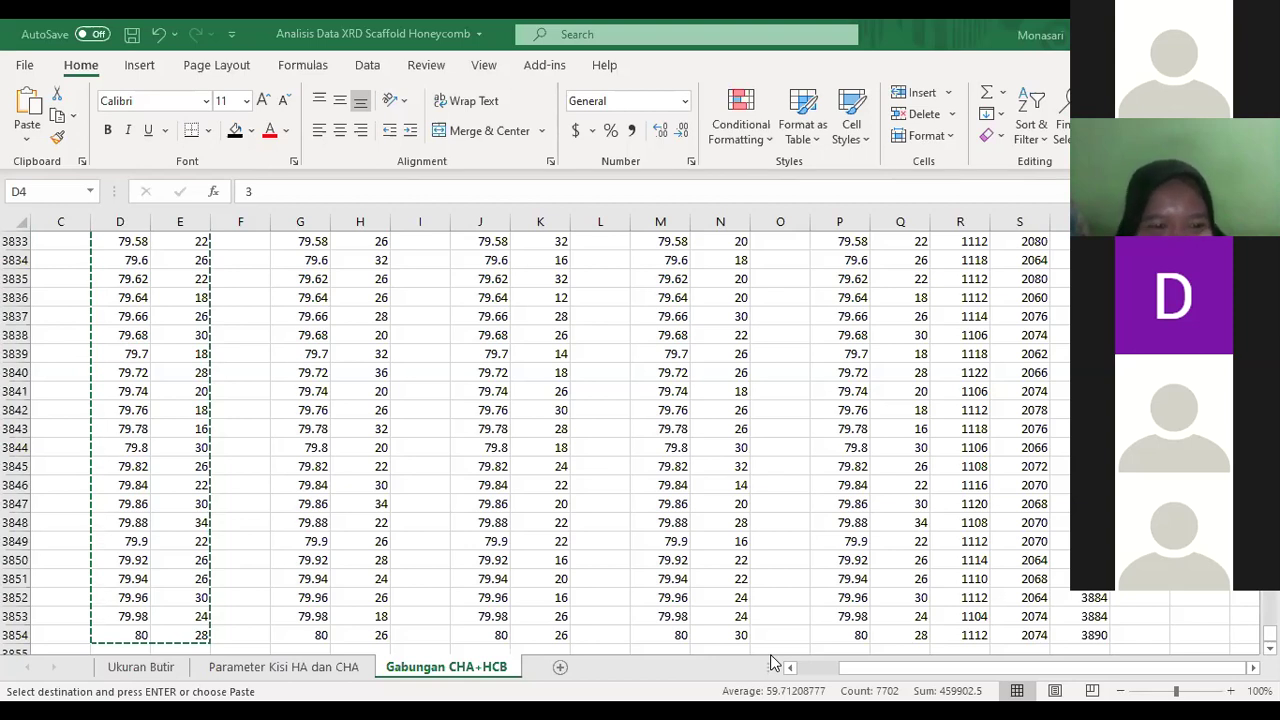
Switch to OriginPro and start a new empty project without saving the changes to UNTITLED.
key("alt+Tab")
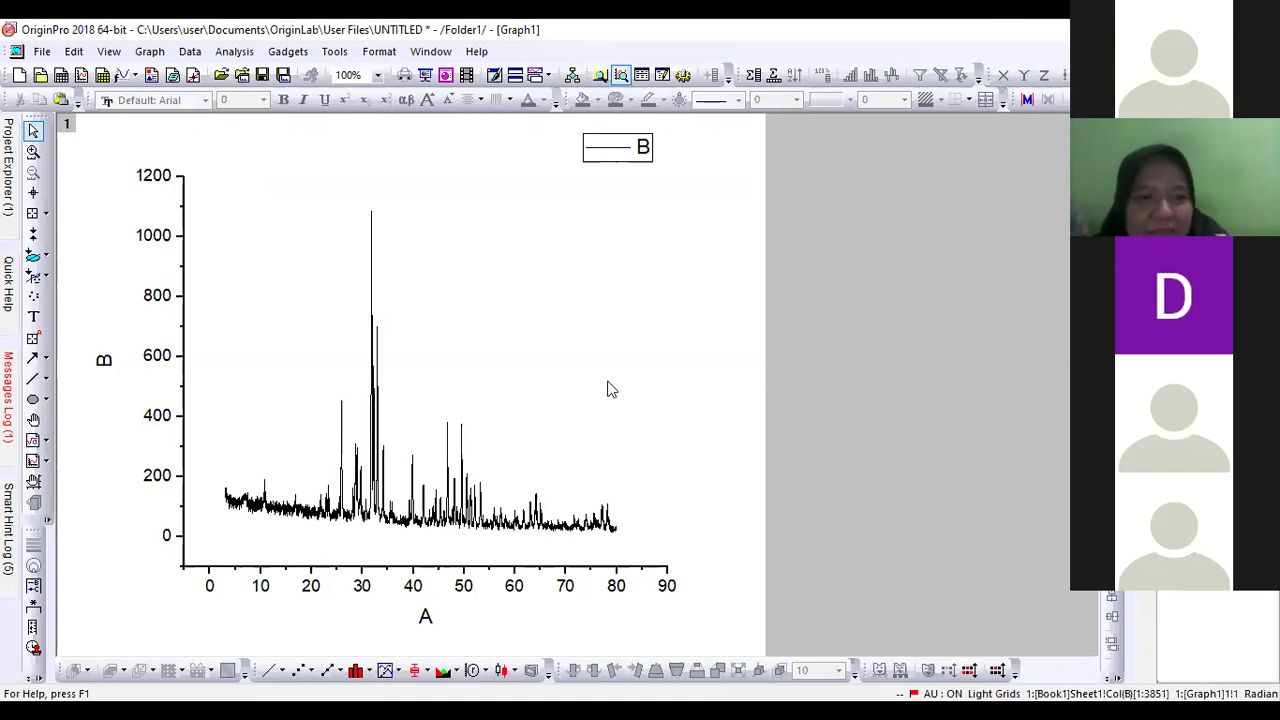
key("alt+F4")
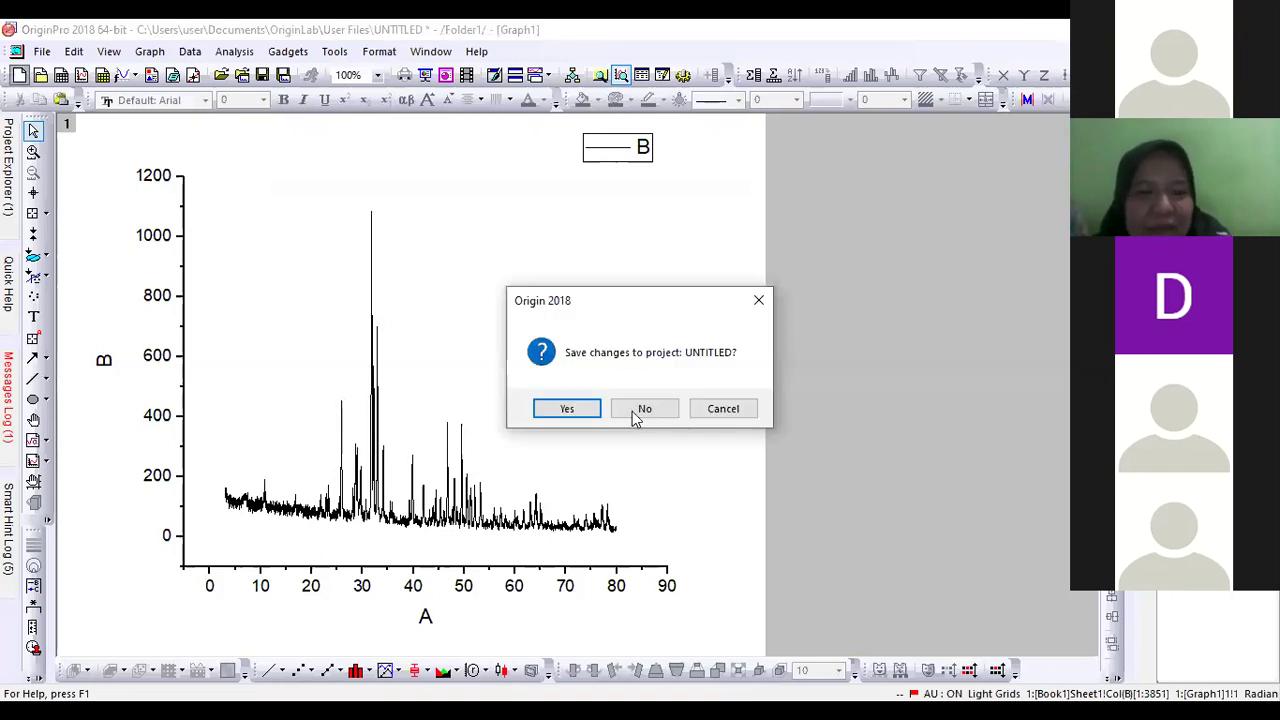
left_click(637, 414)
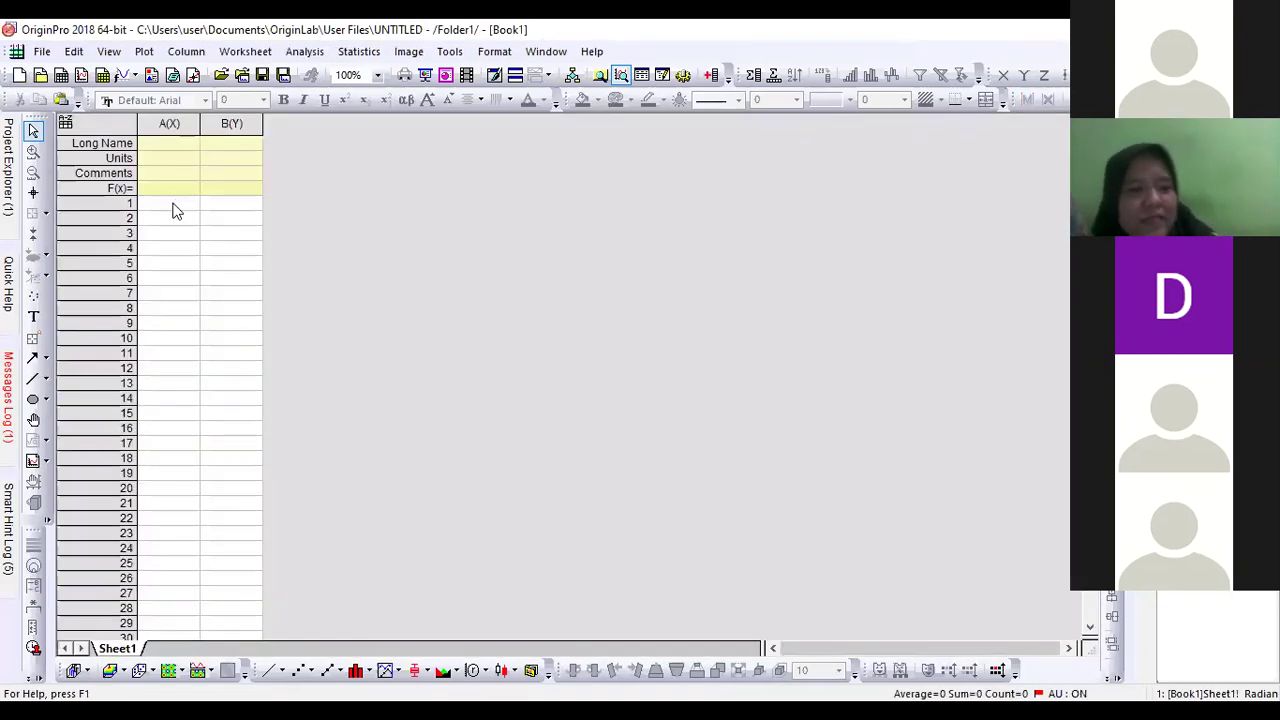
Paste the copied XRD data into Book1 from row 1 of column A and plot columns A and B as a line graph.
left_click(176, 210)
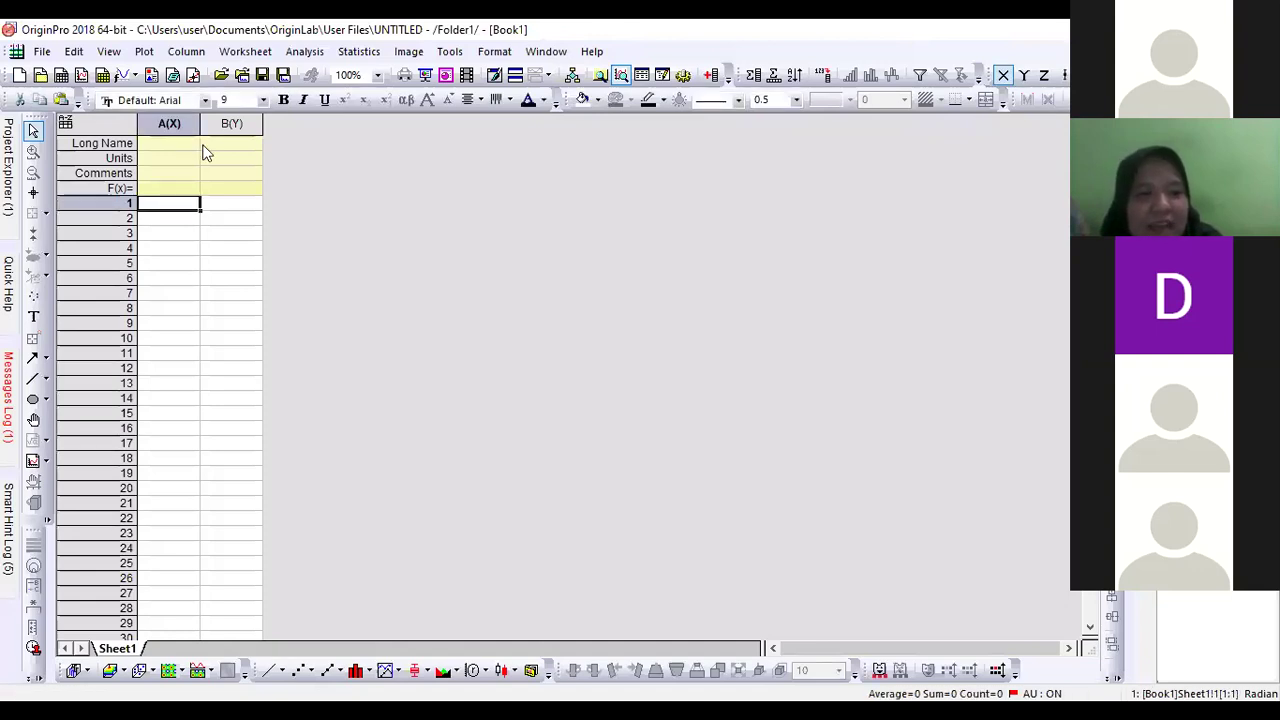
key("ctrl+v")
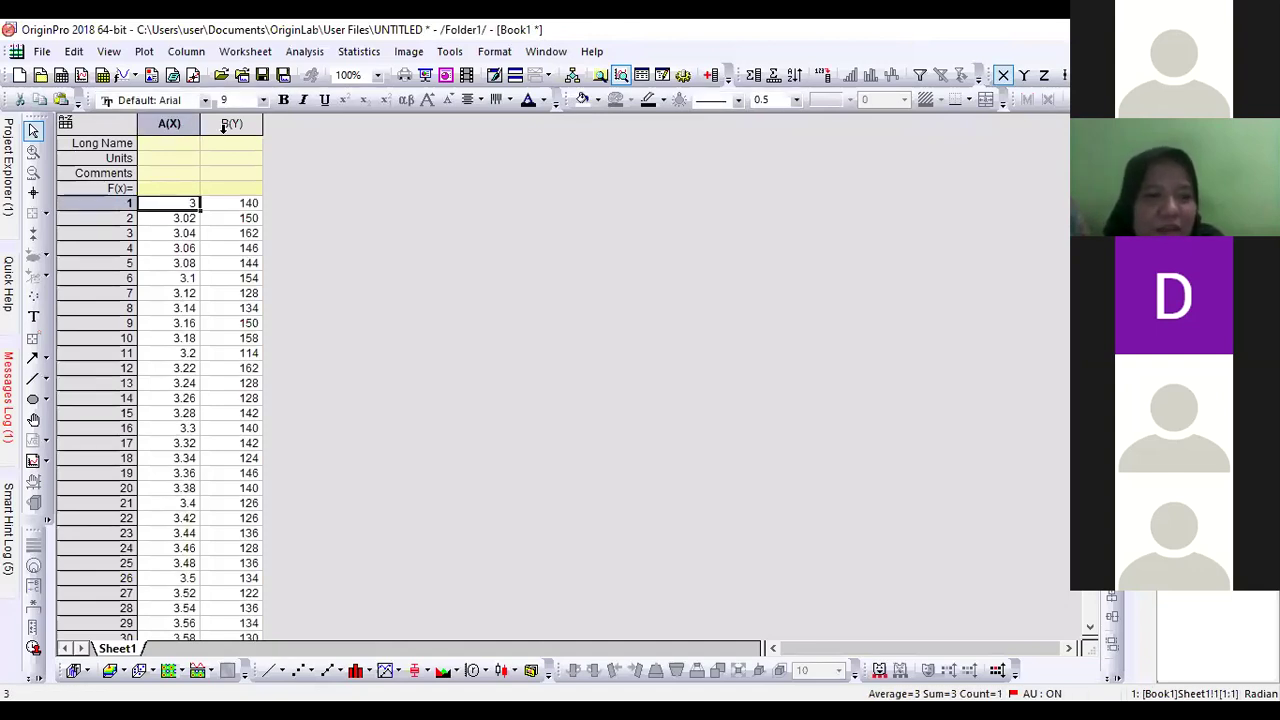
left_click(181, 126)
left_click(227, 131, "shift")
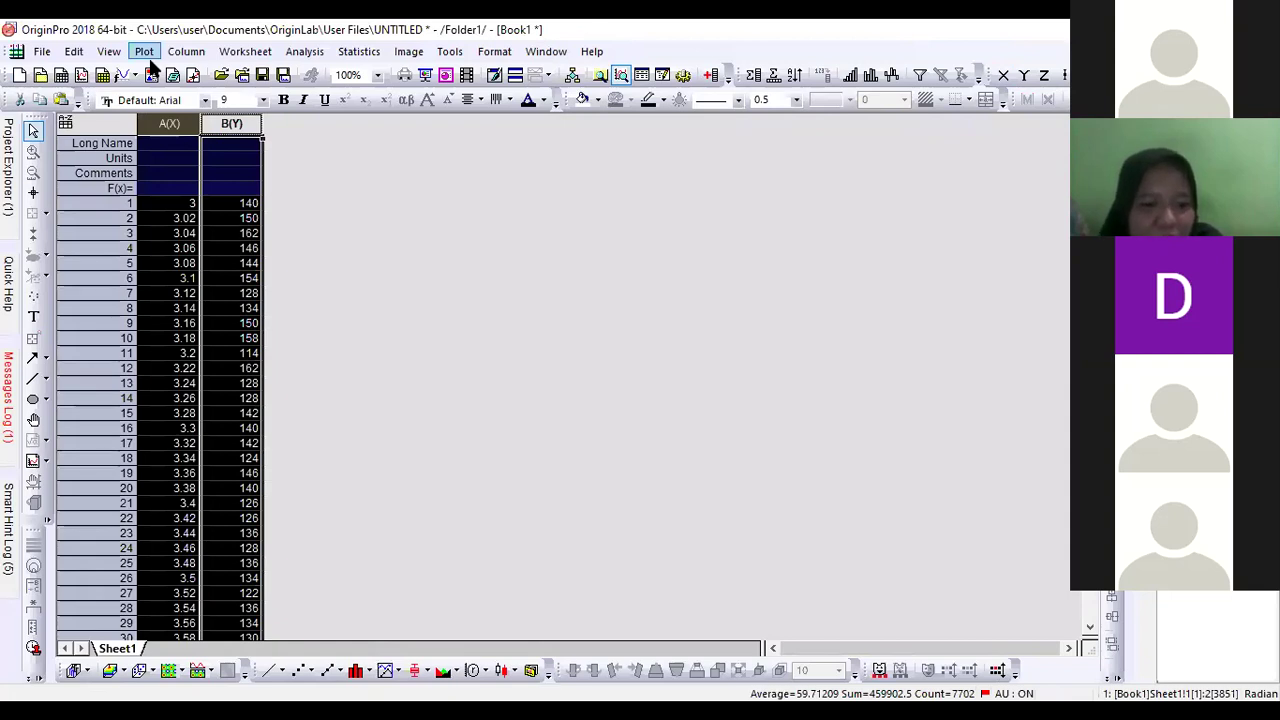
left_click(276, 677)
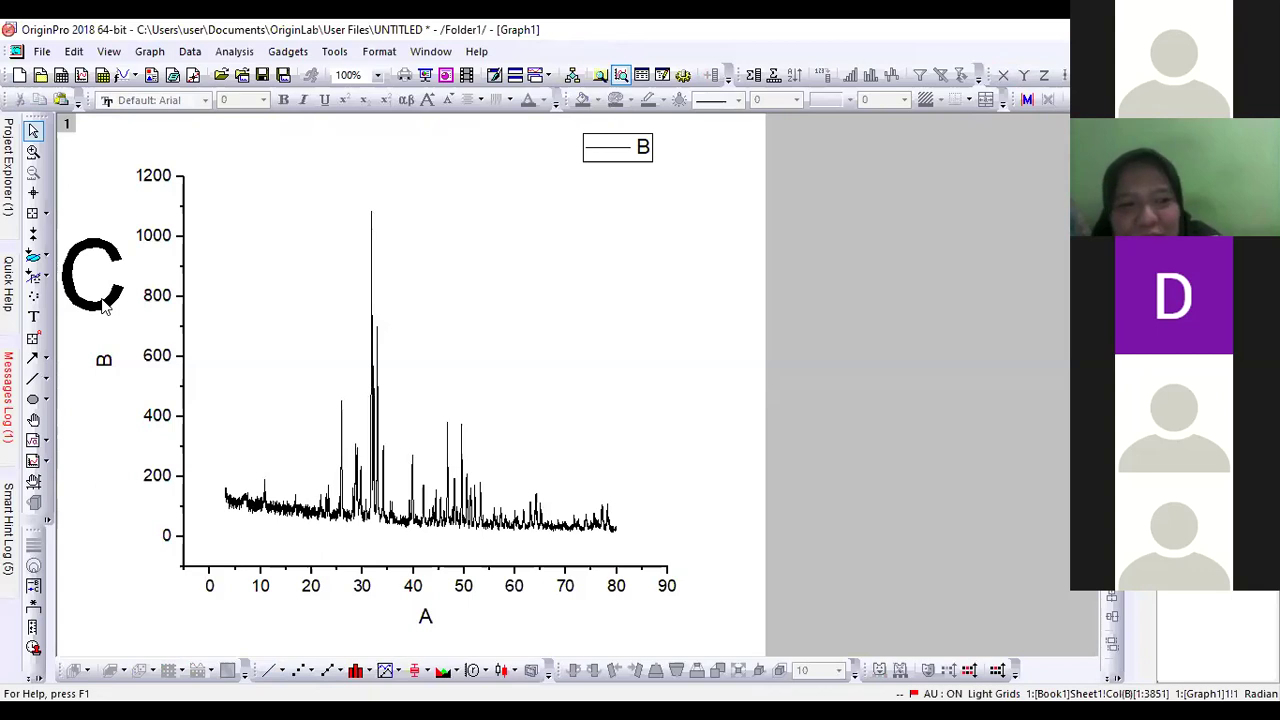
Smooth the XRD curve using the Savitzky-Golay method with 50 points of window, outputting to Plot(1) : B.
left_click(332, 515)
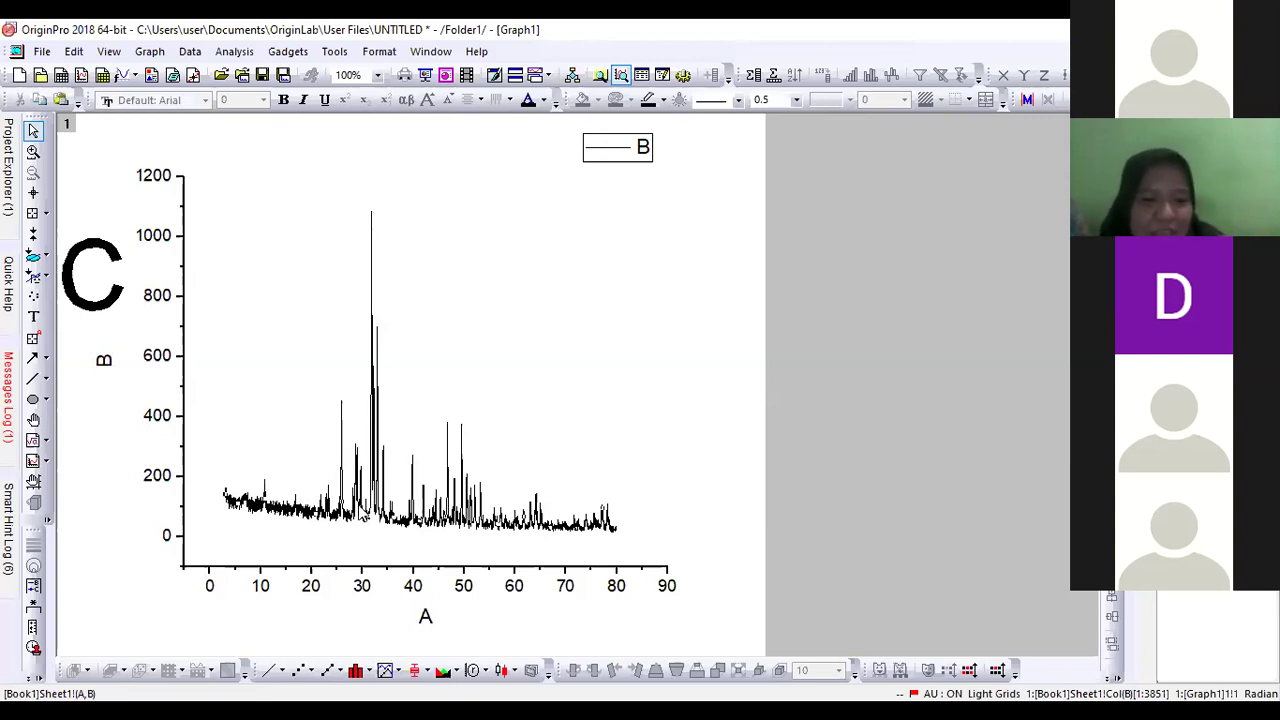
left_click(235, 52)
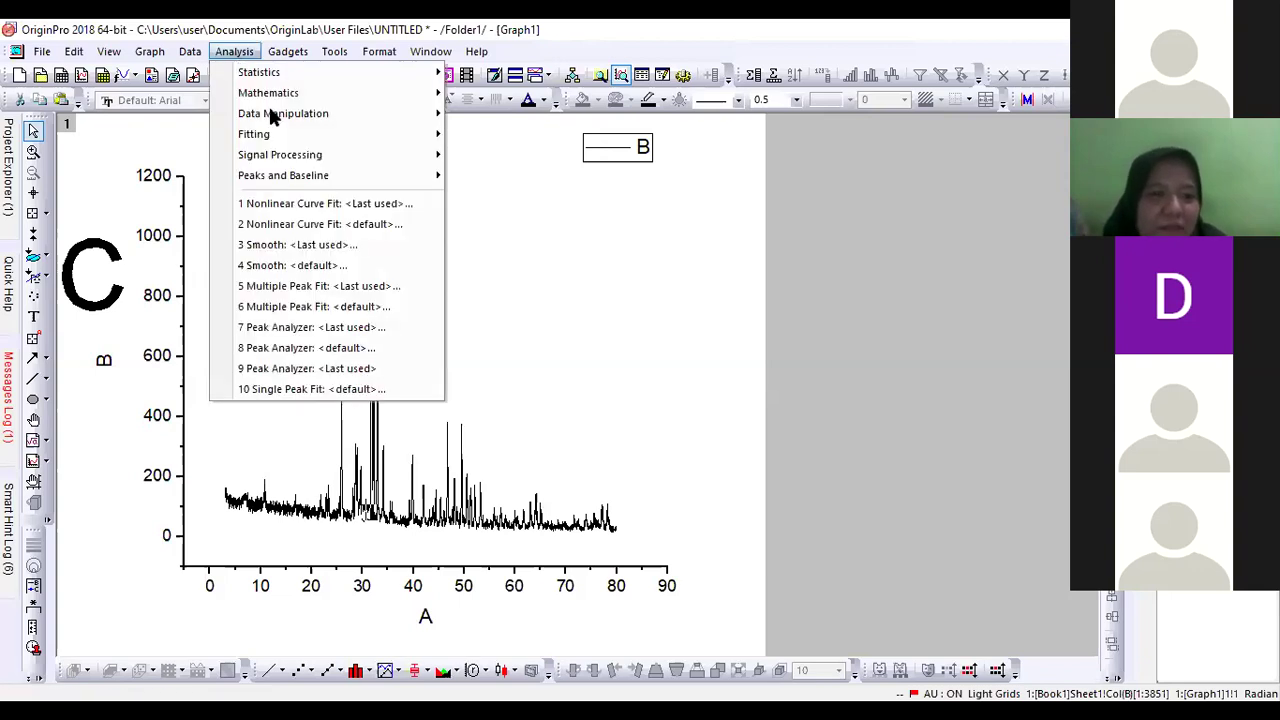
mouse_move(286, 158)
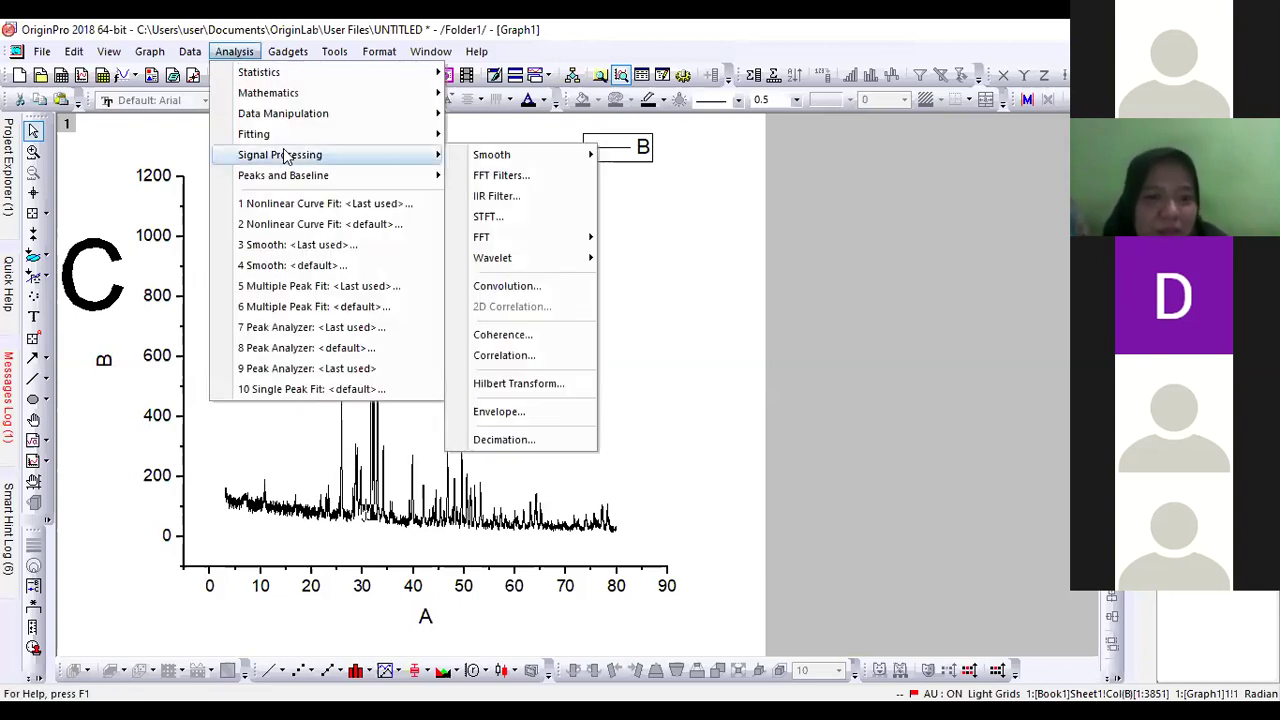
mouse_move(585, 156)
left_click(648, 184)
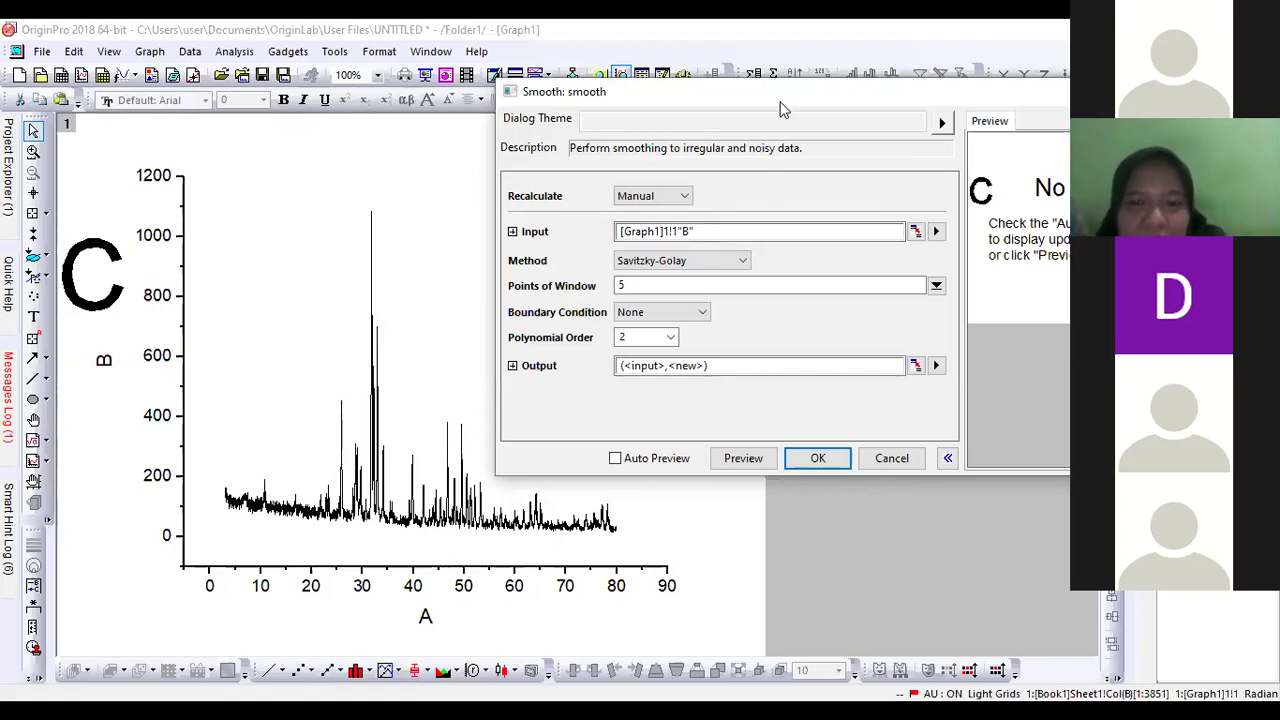
left_click_drag(468, 95, 469, 94)
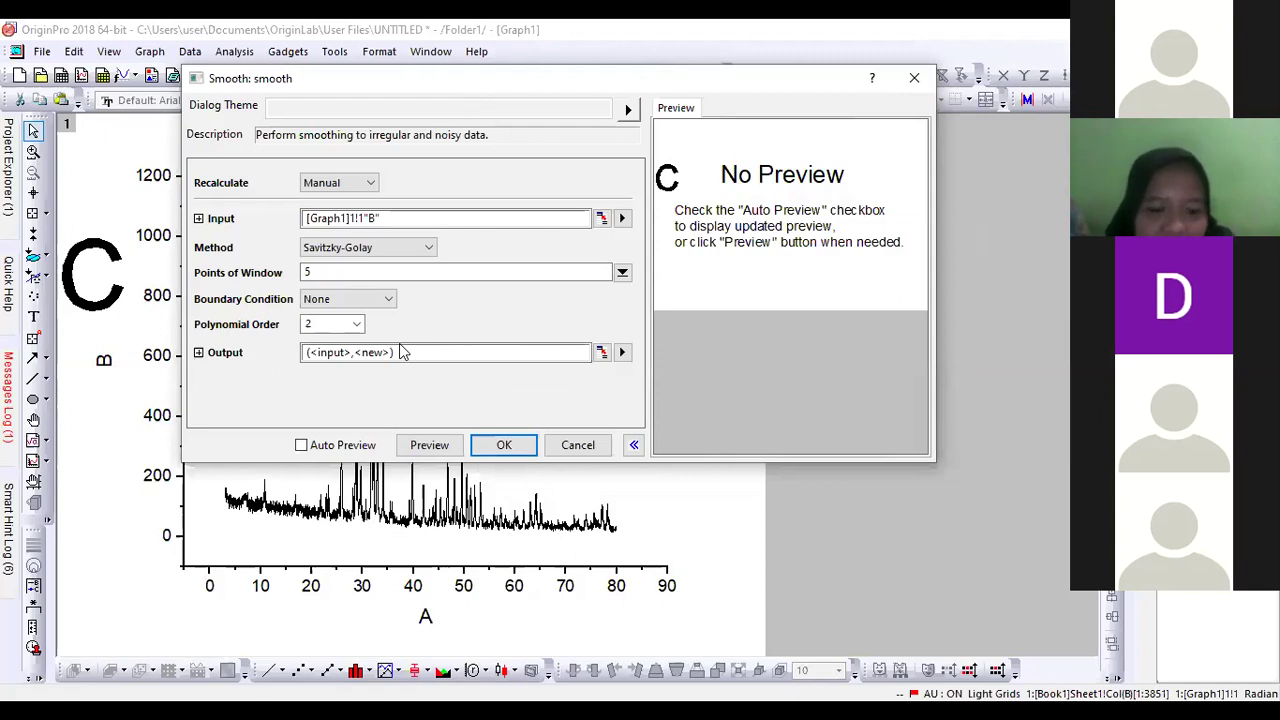
left_click(347, 272)
type("0")
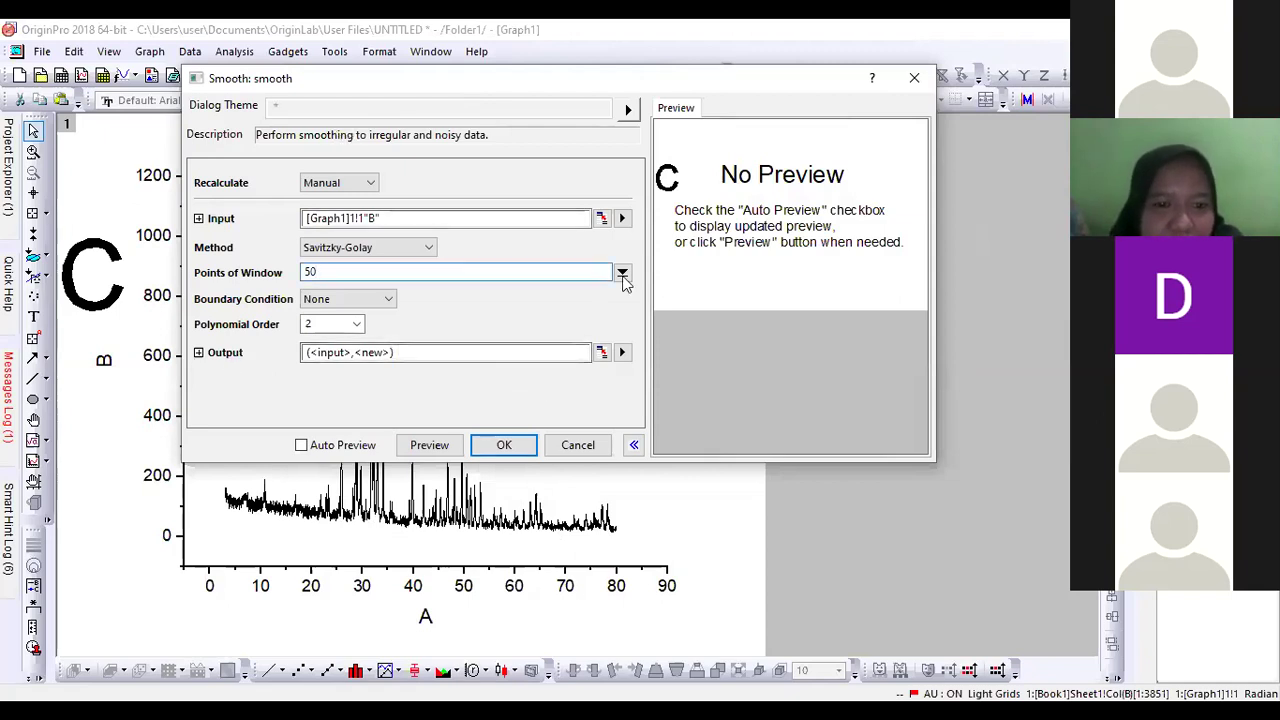
left_click(622, 352)
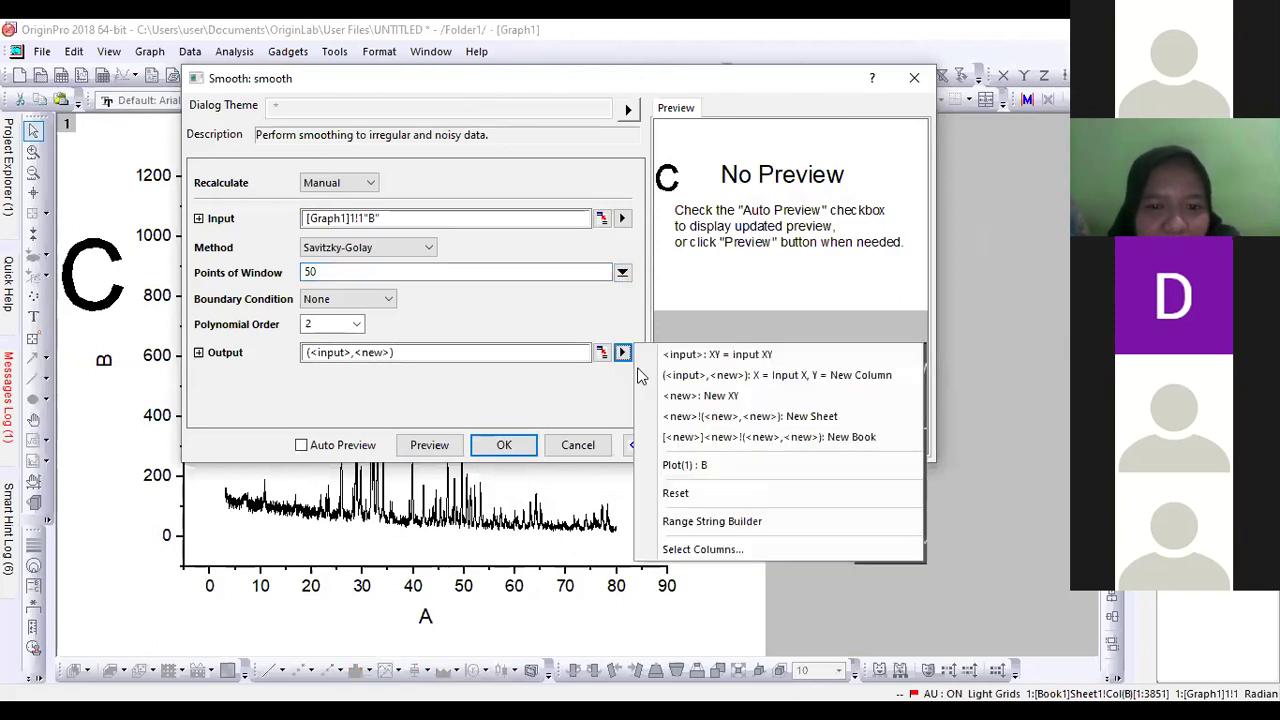
left_click(690, 470)
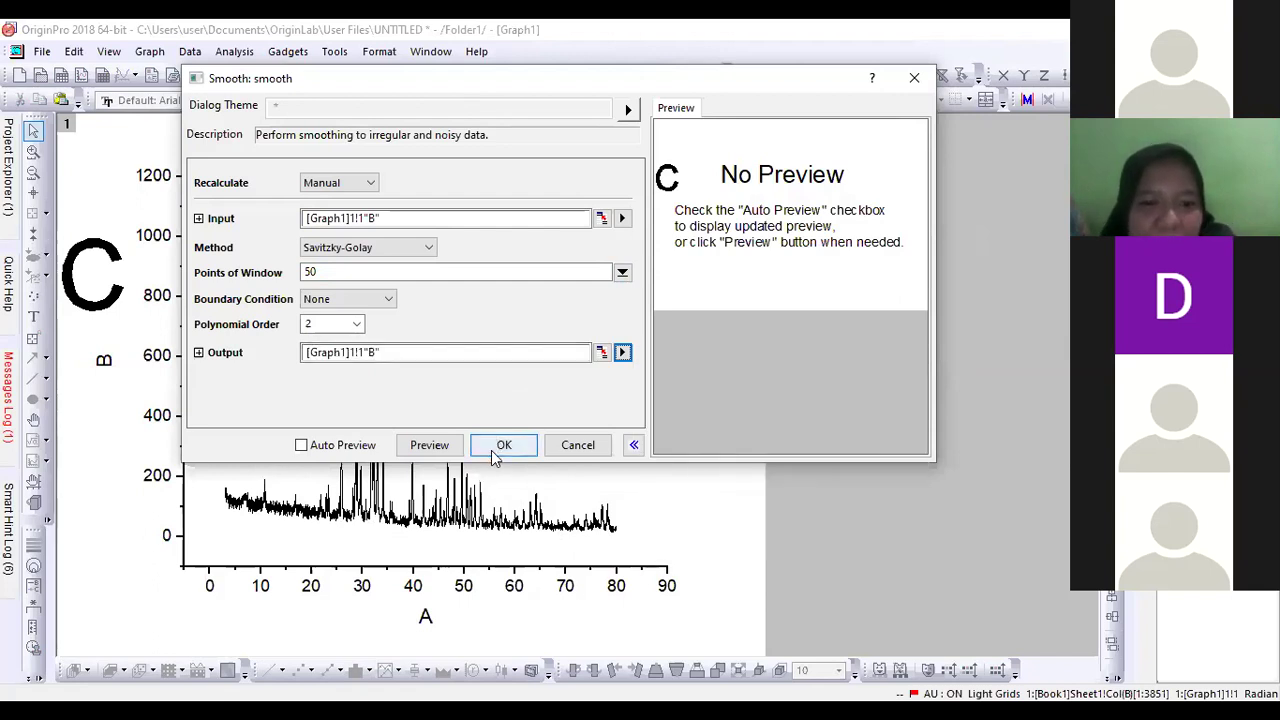
left_click(492, 453)
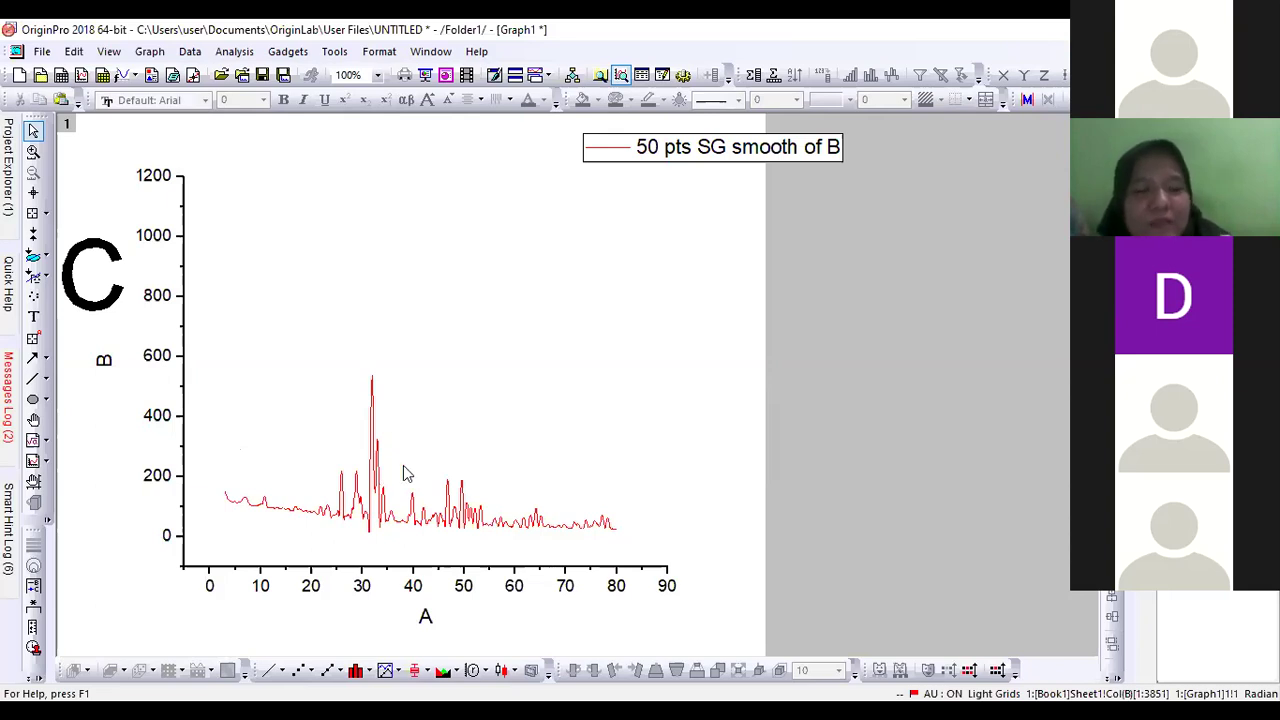
Open the Peak Analyzer for the smoothed curve and set its goal to Subtract Baseline.
double_click(385, 518)
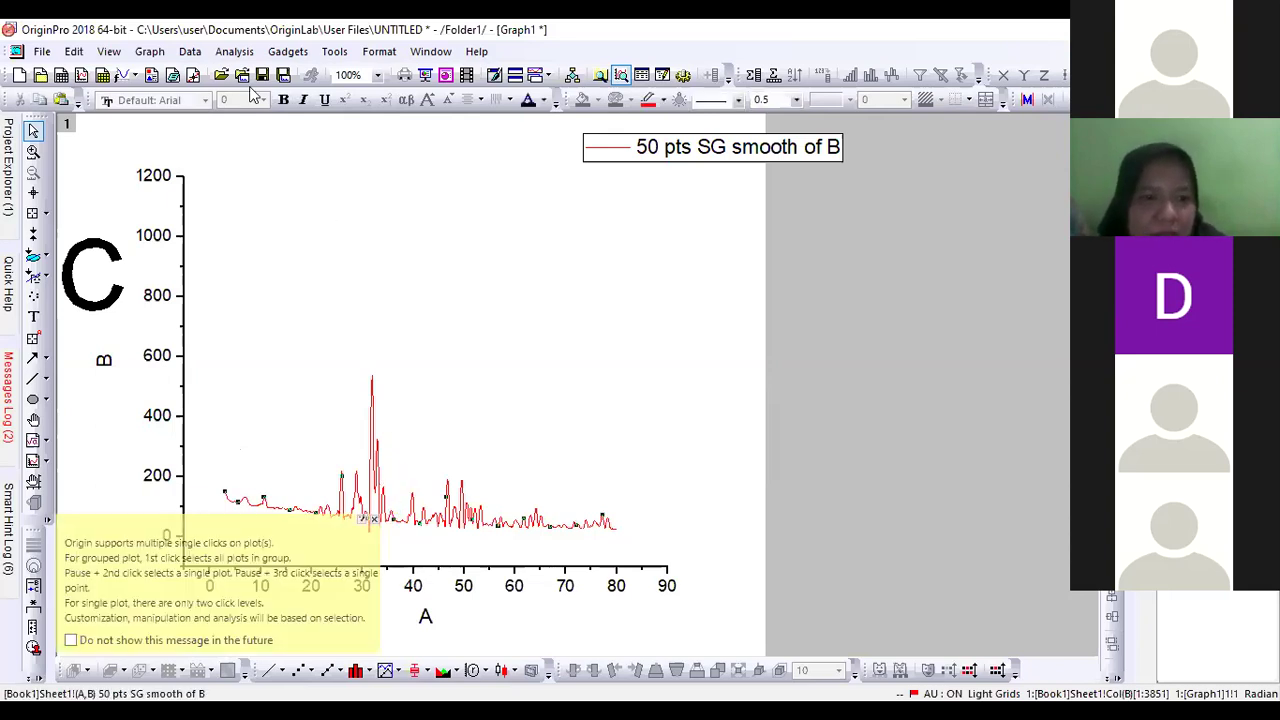
left_click(236, 58)
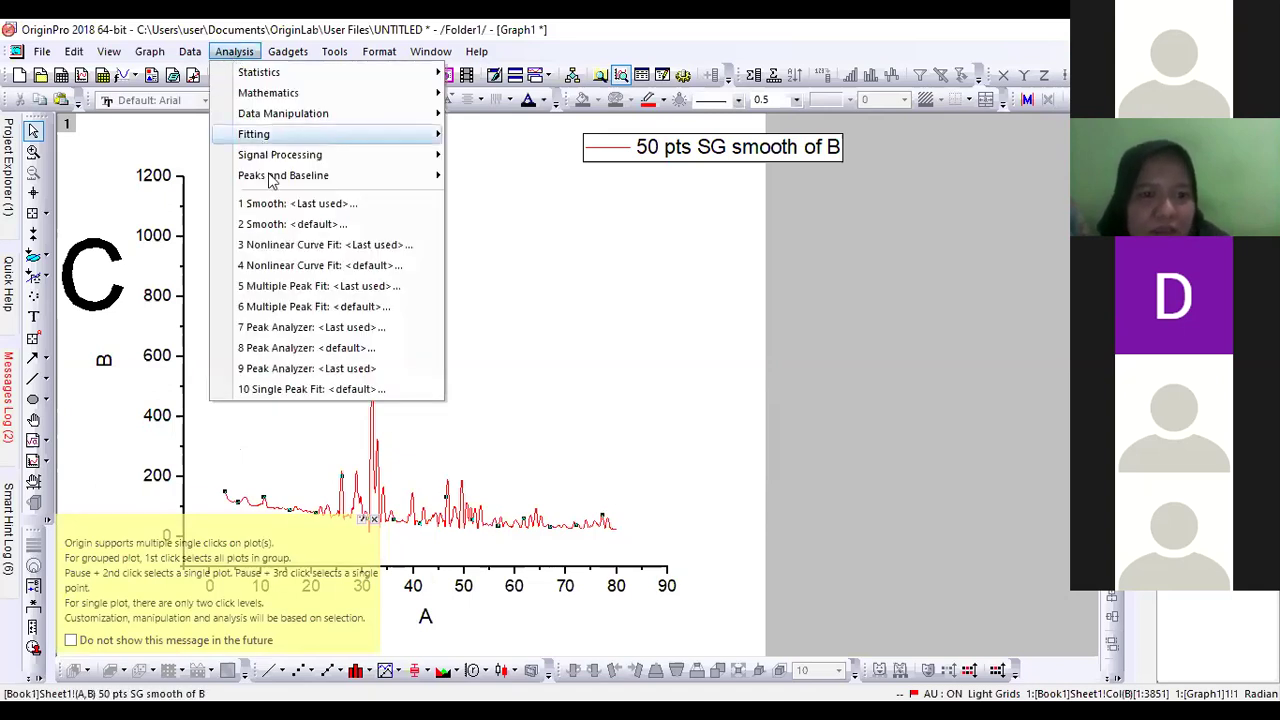
mouse_move(270, 180)
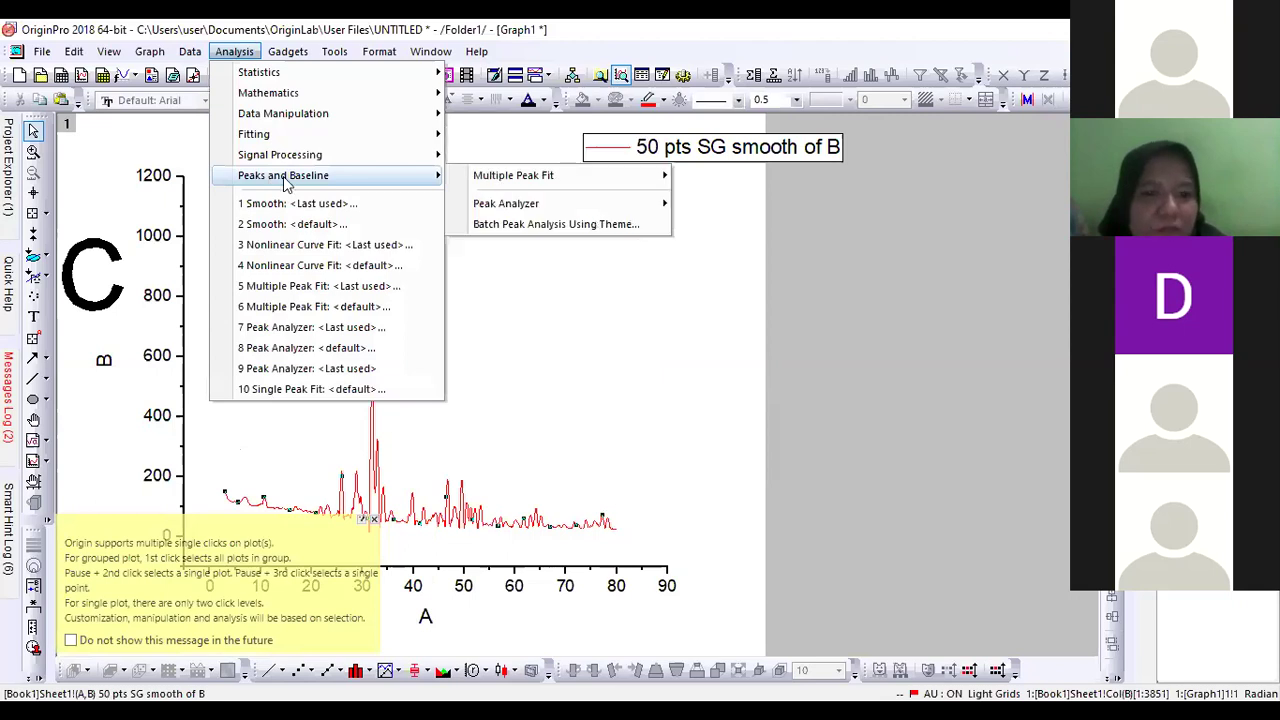
mouse_move(485, 214)
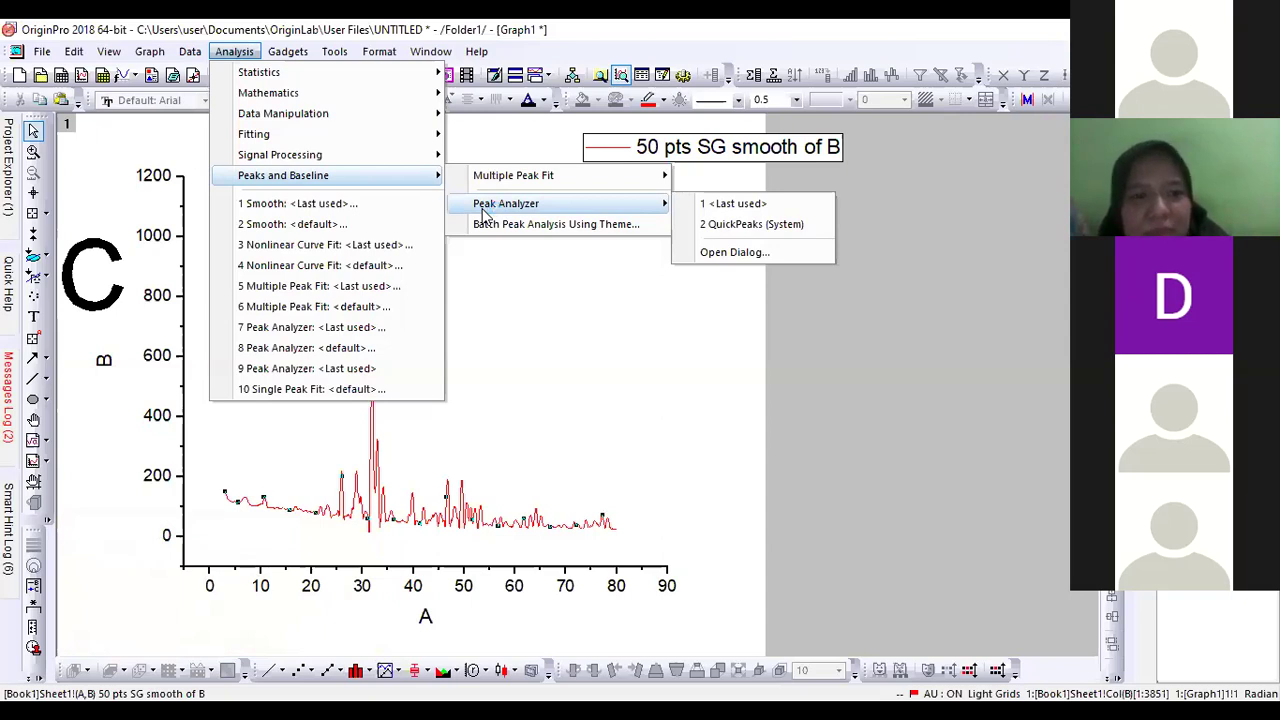
left_click(716, 251)
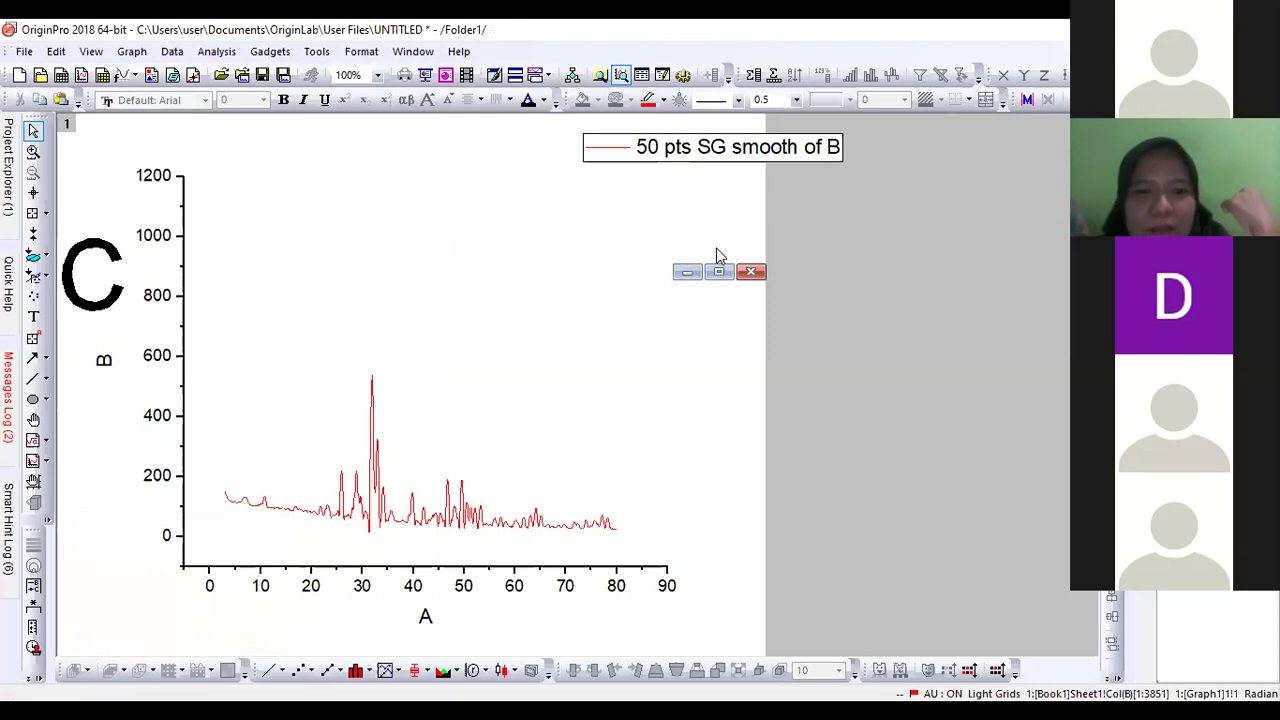
key("alt+Tab")
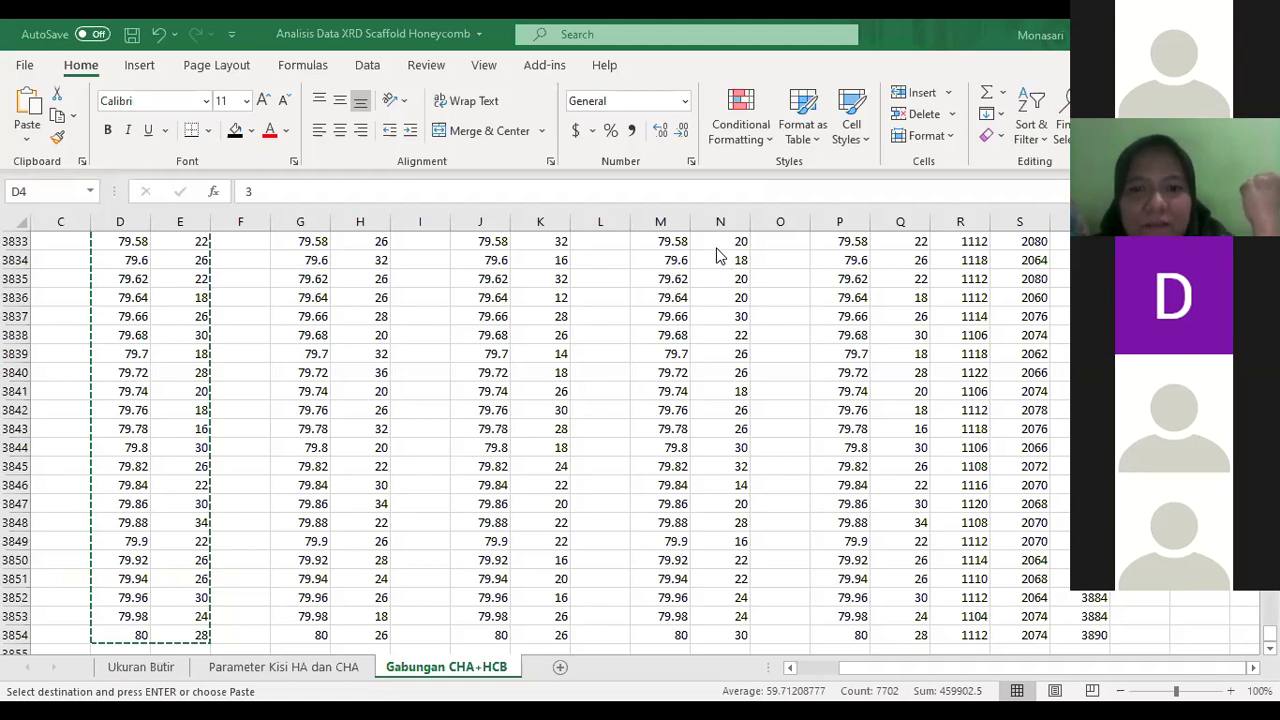
key("alt+Tab")
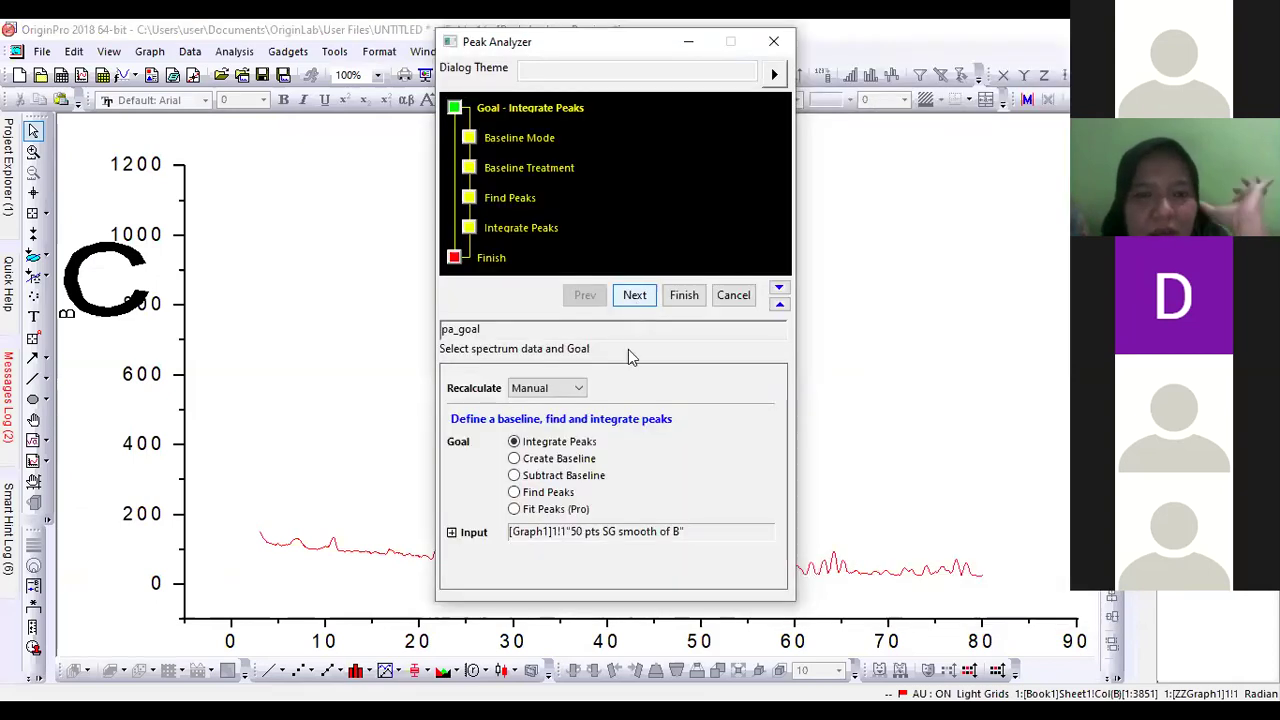
left_click(563, 479)
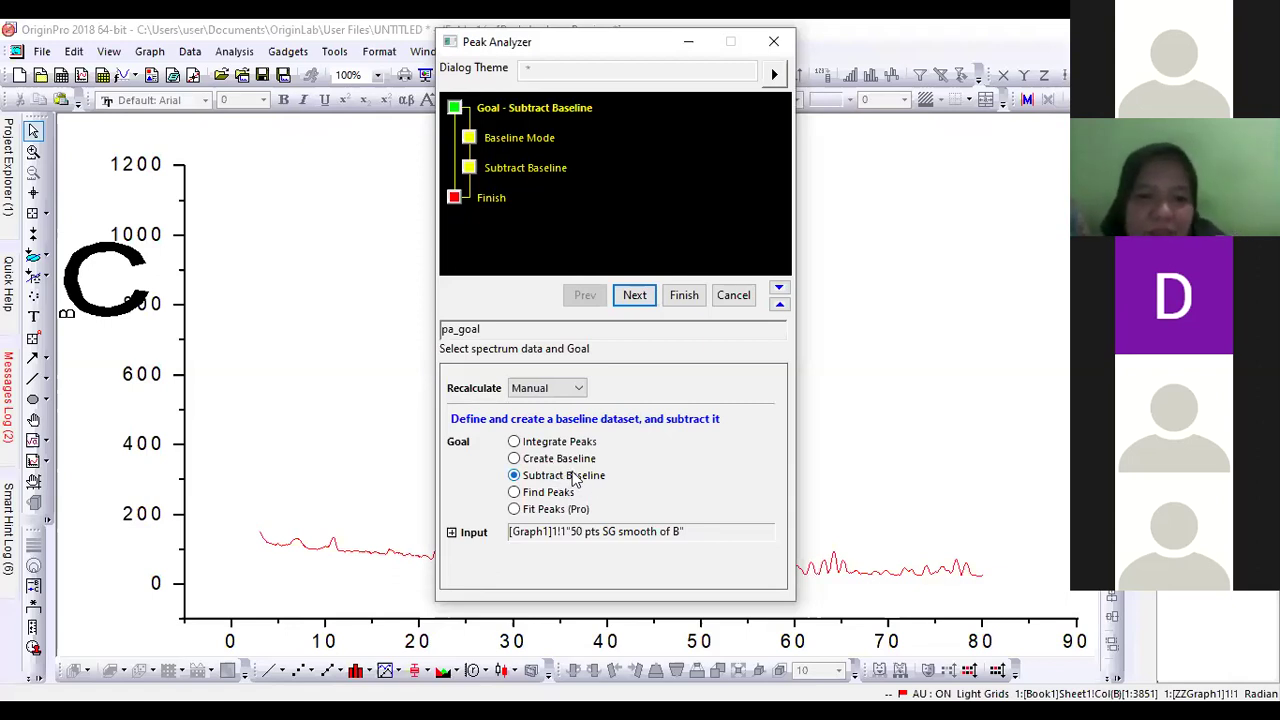
left_click(640, 298)
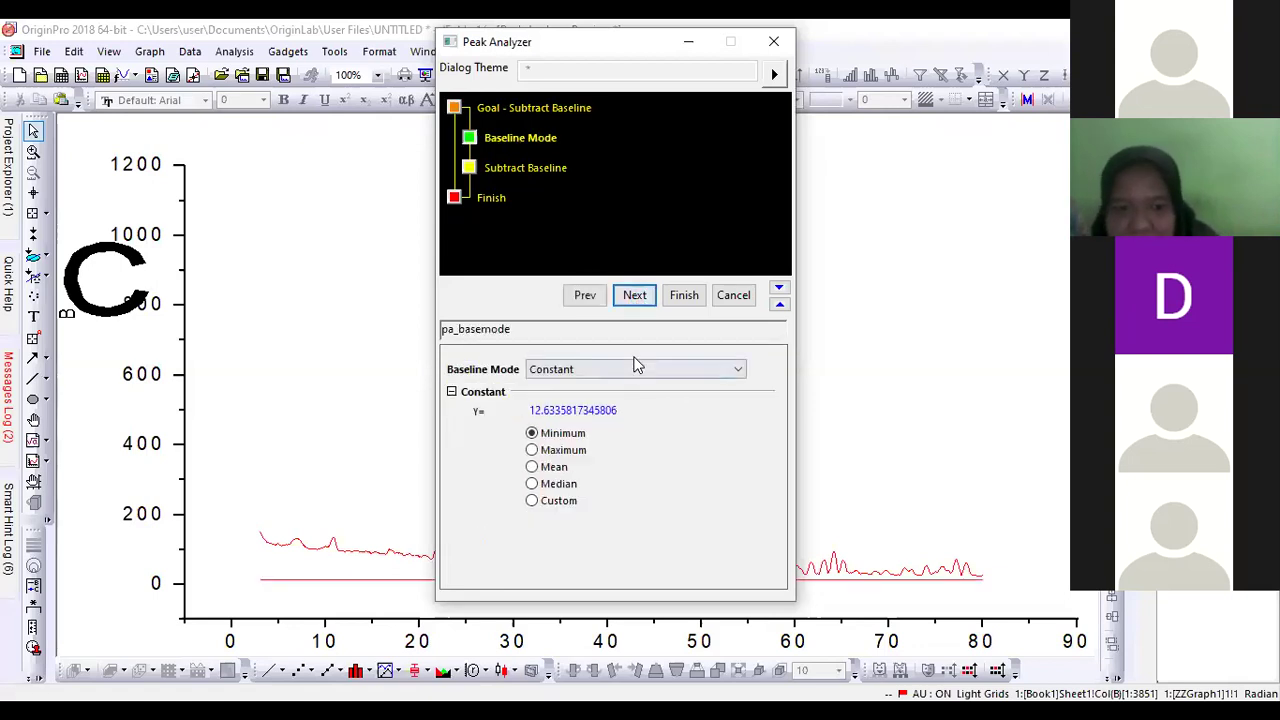
Set the baseline mode to Asymmetric Least Squares Smoothing and finish the baseline subtraction with the default settings.
left_click(634, 368)
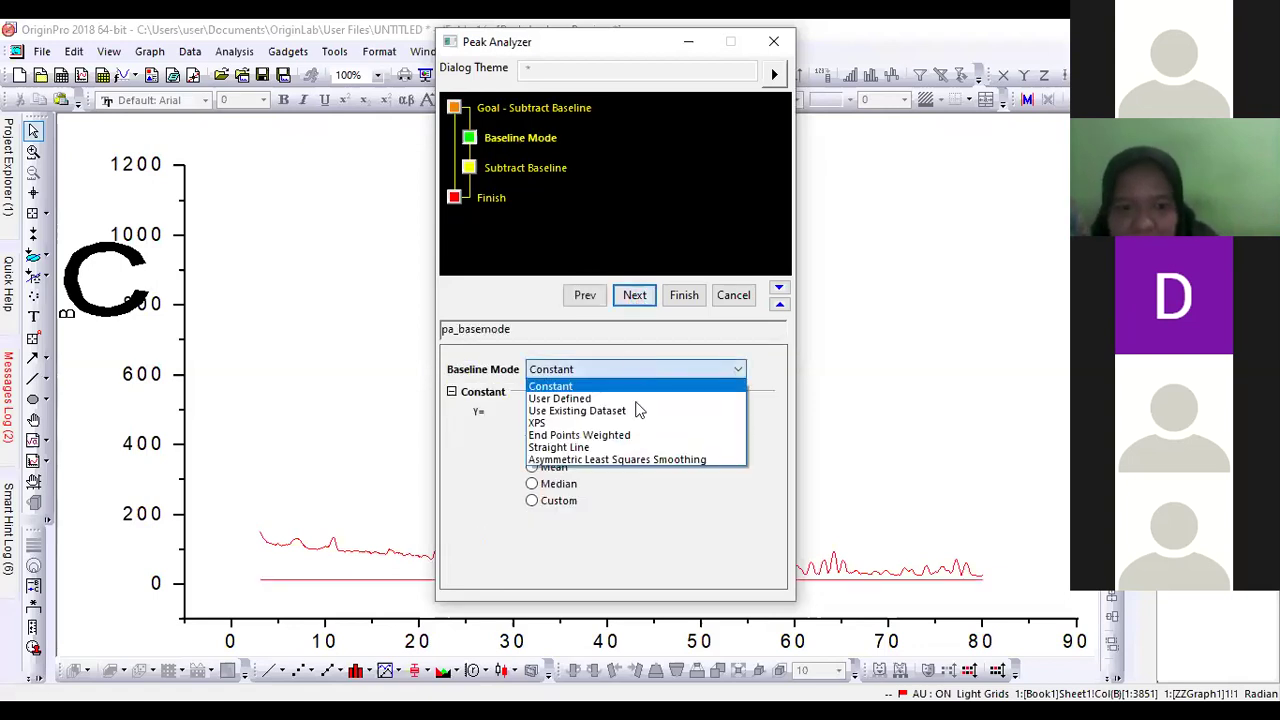
left_click(622, 459)
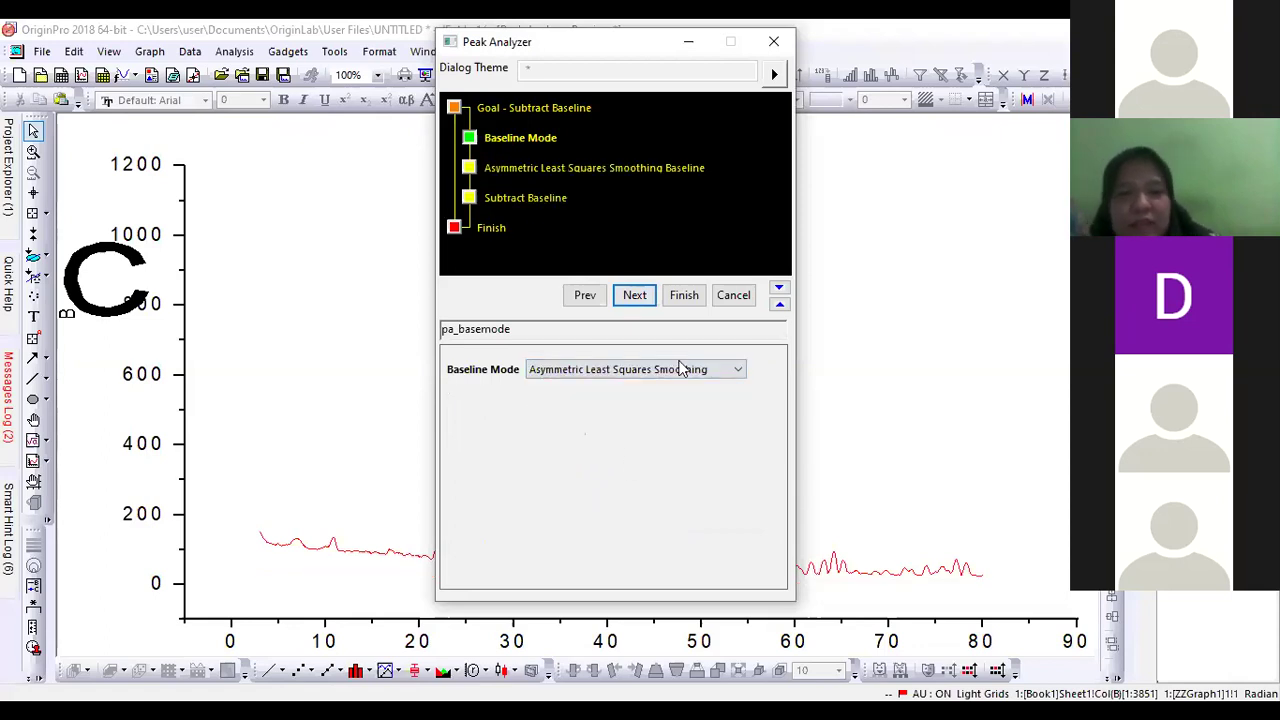
left_click(636, 297)
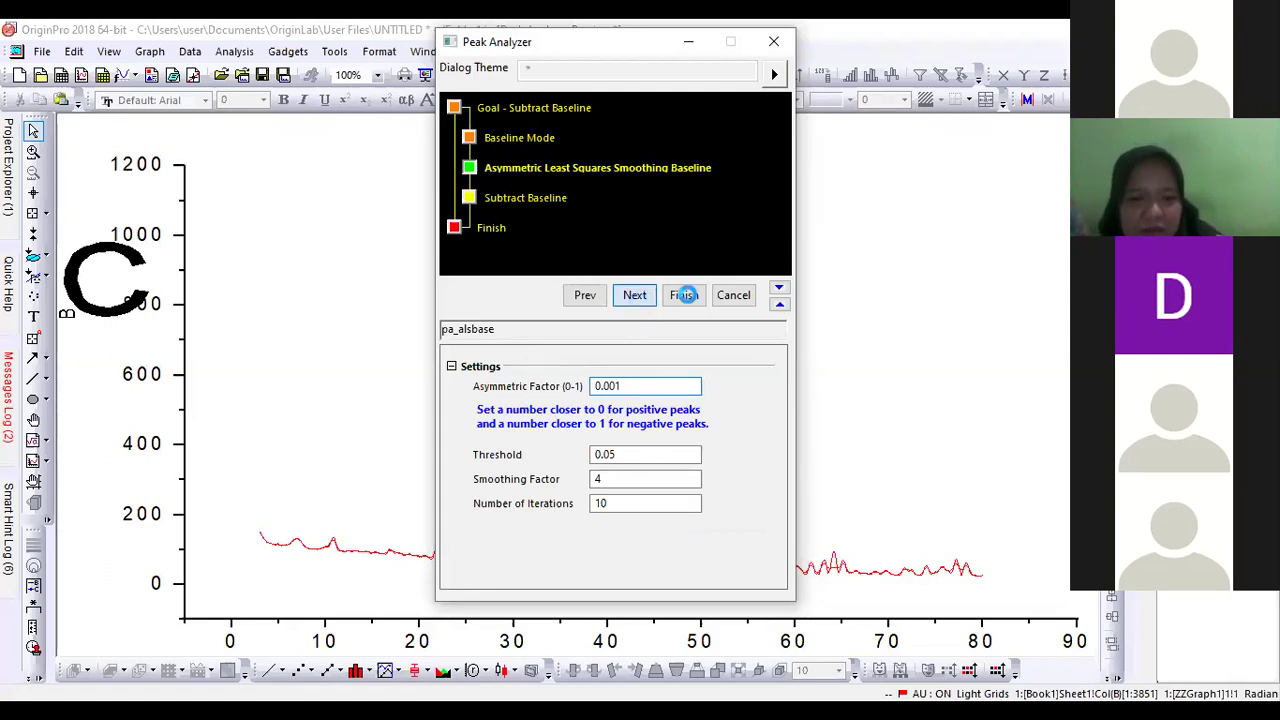
left_click(684, 295)
left_click(686, 297)
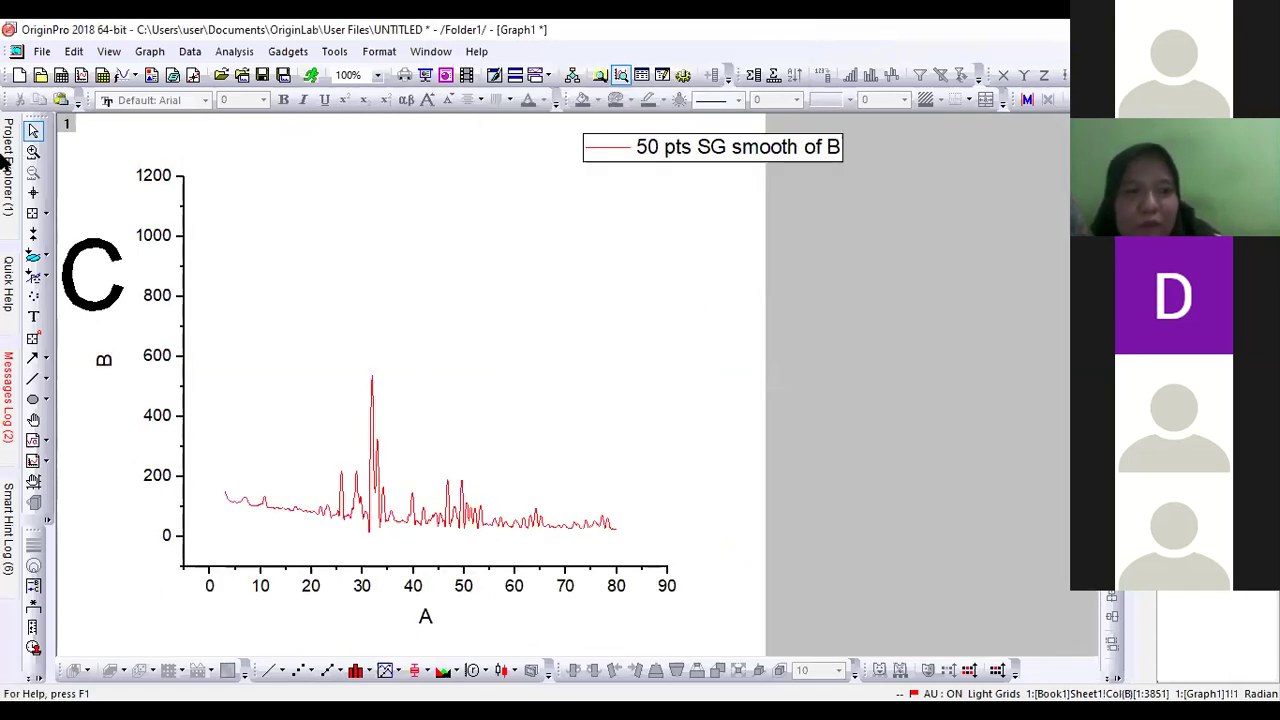
Plot the baseline-subtracted data in columns C and D of Book1 as a line graph.
mouse_move(5, 160)
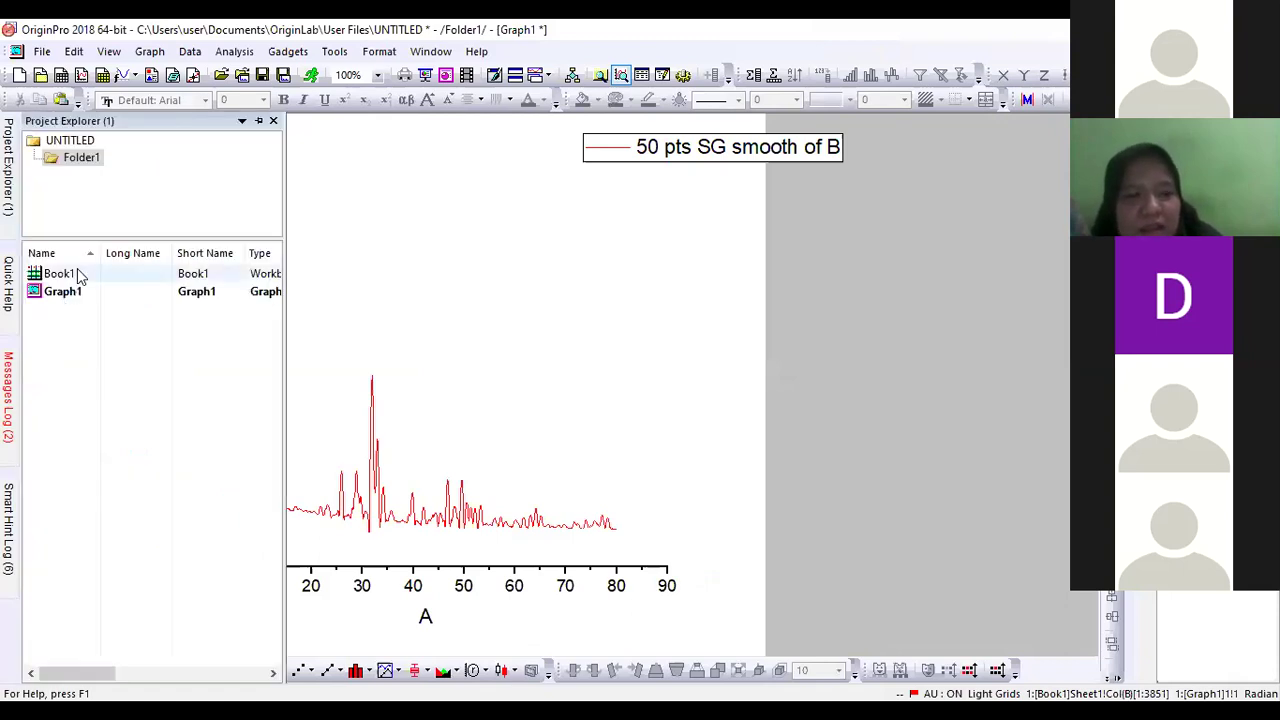
double_click(80, 276)
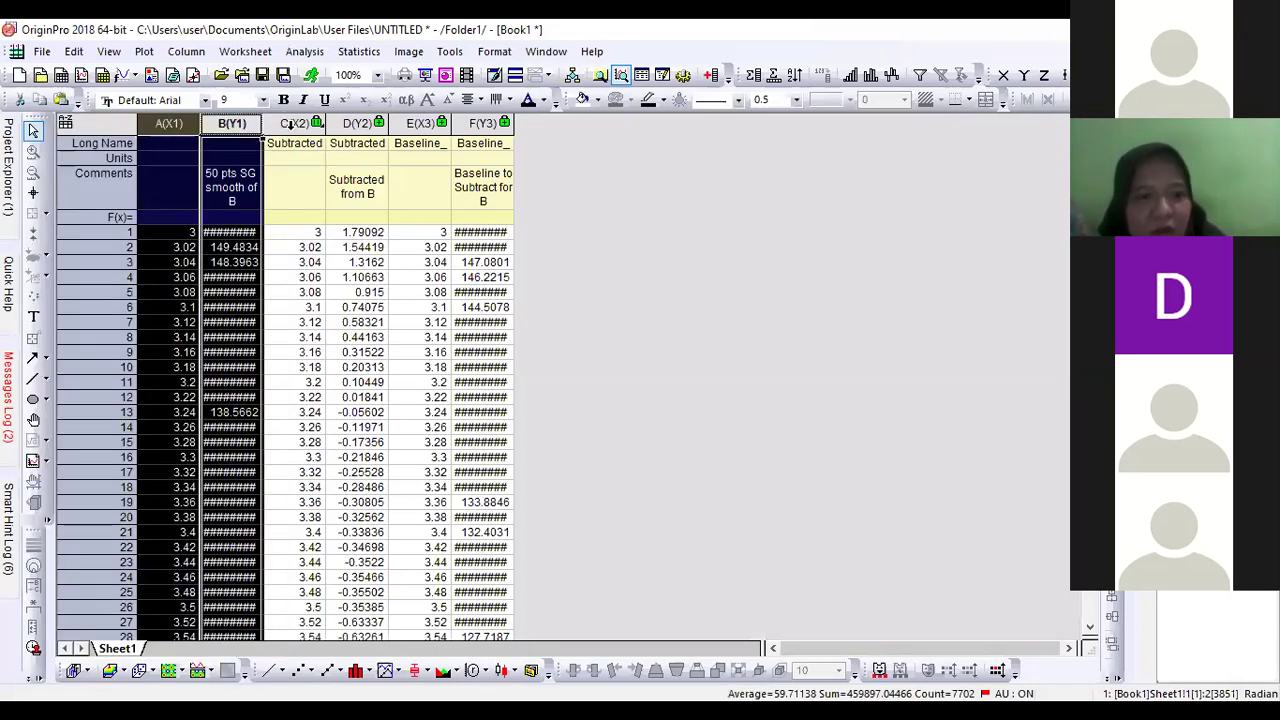
left_click(292, 123)
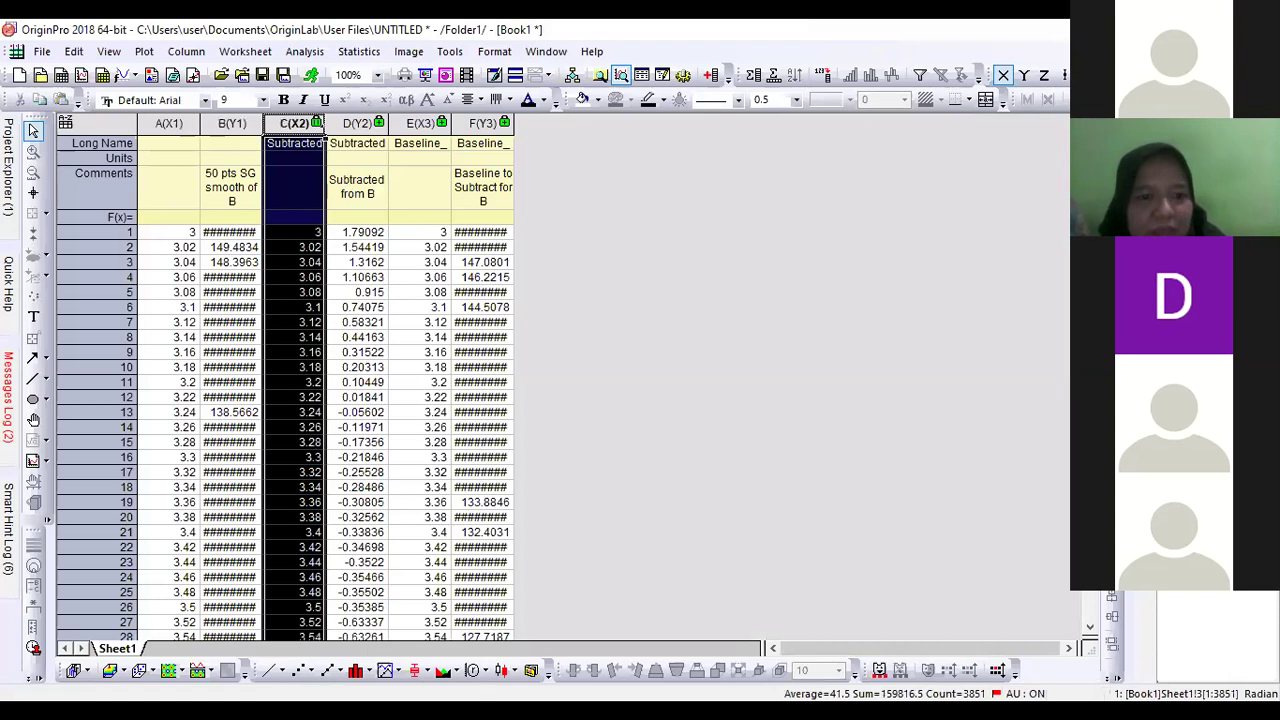
left_click_drag(292, 123, 357, 123)
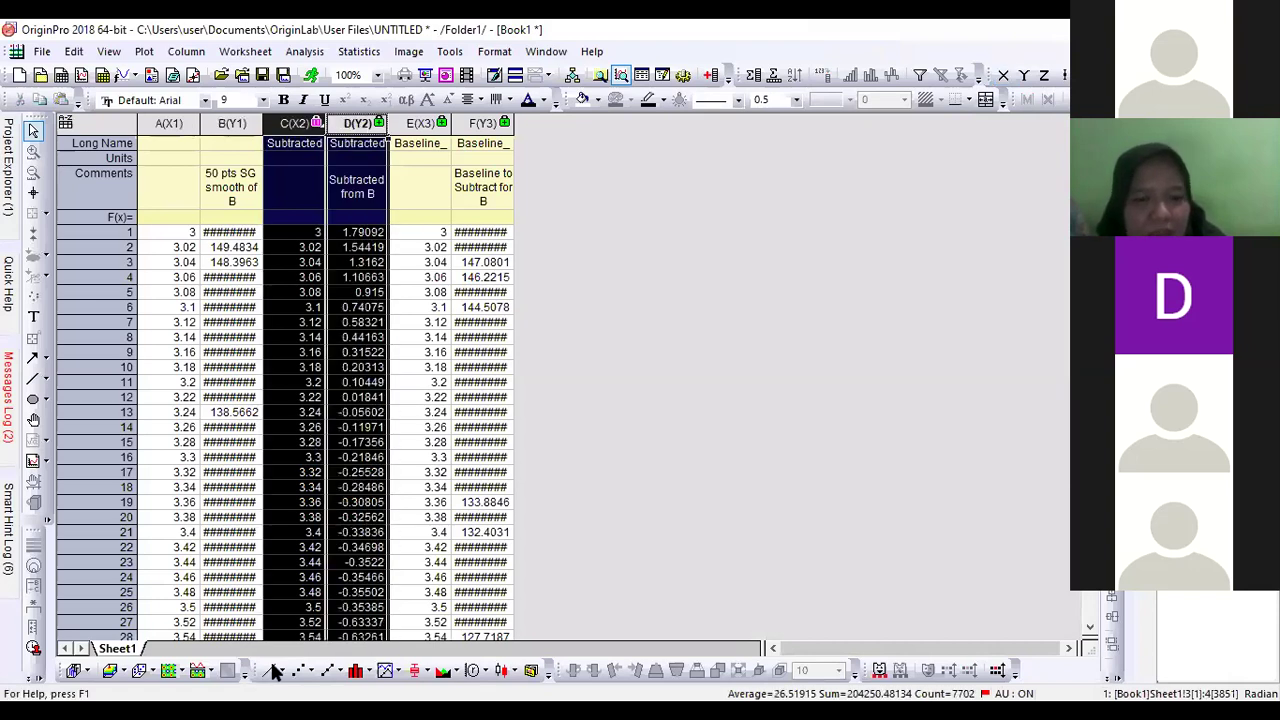
left_click(274, 670)
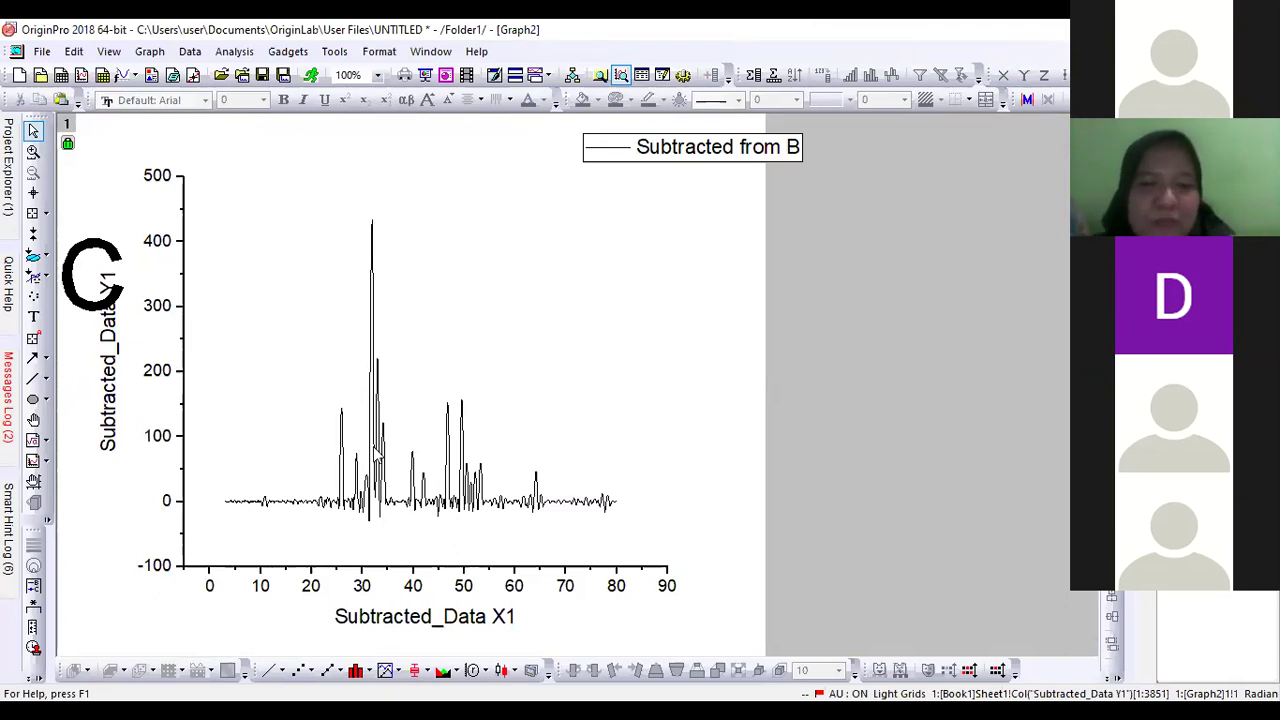
mouse_move(474, 460)
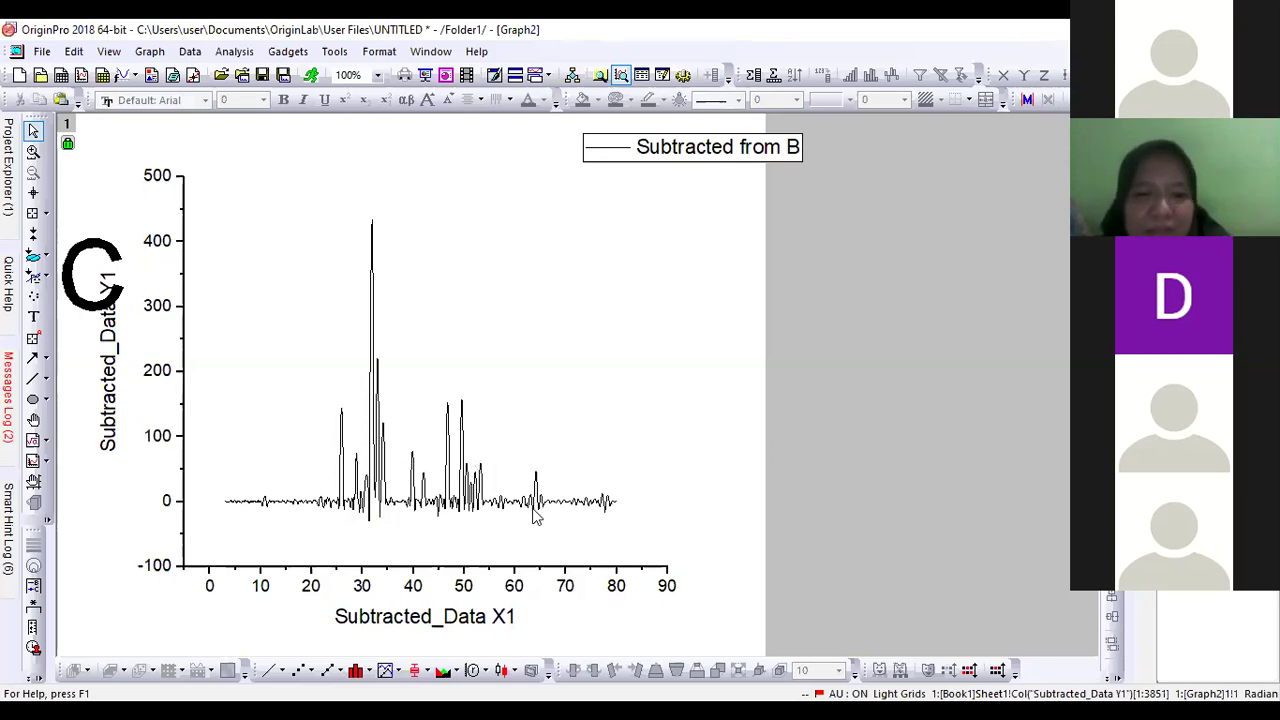
Zoom the baseline-subtracted graph in on the main peak region, about 25 to 55 on the X axis.
left_click(33, 152)
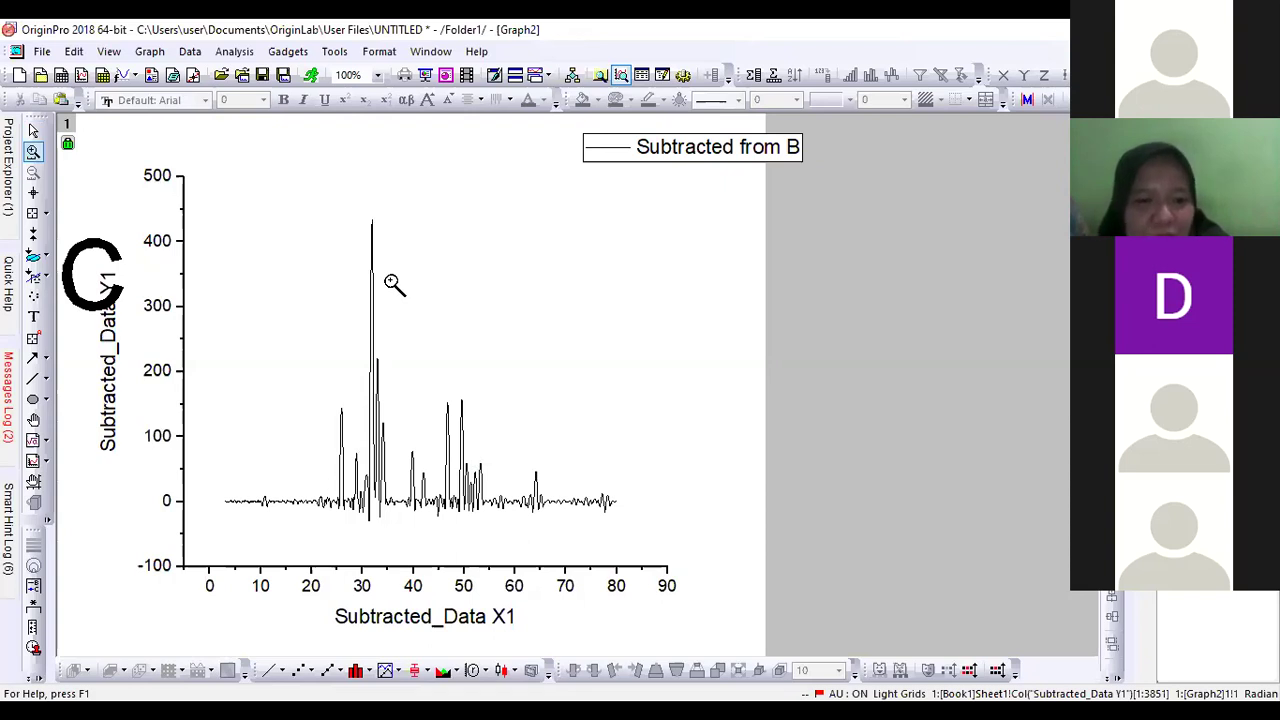
key("Escape")
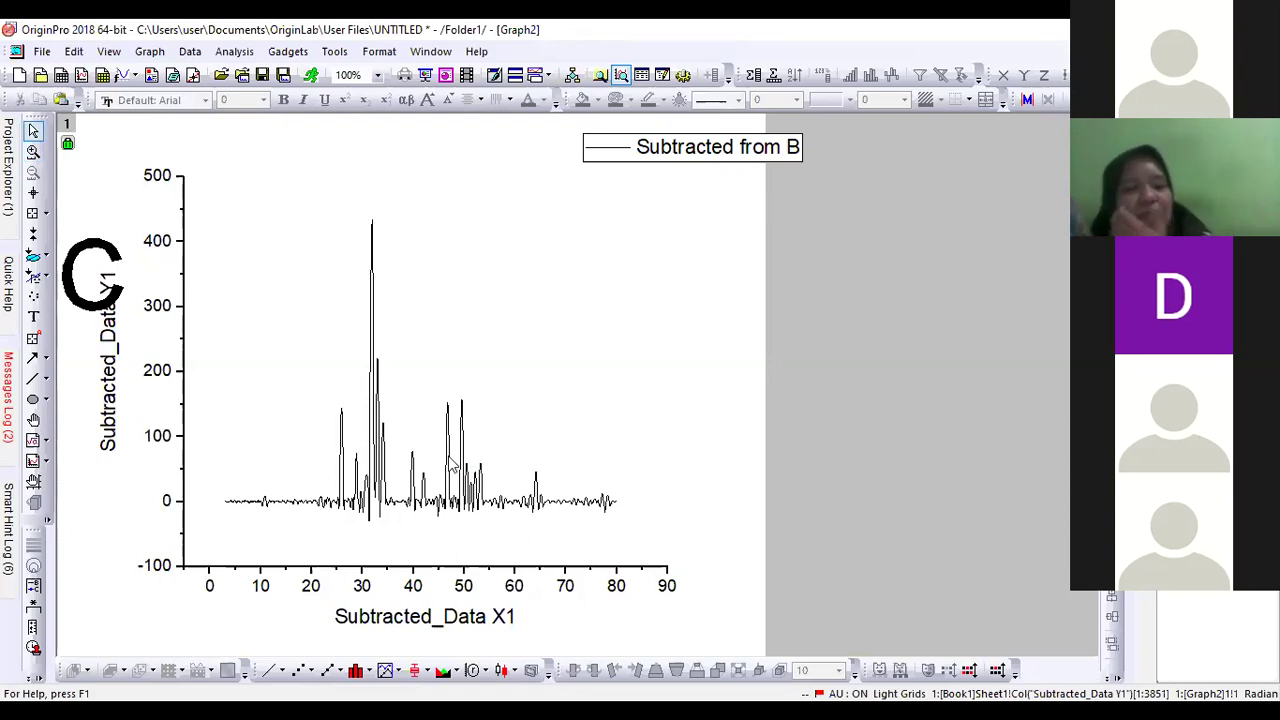
mouse_move(386, 493)
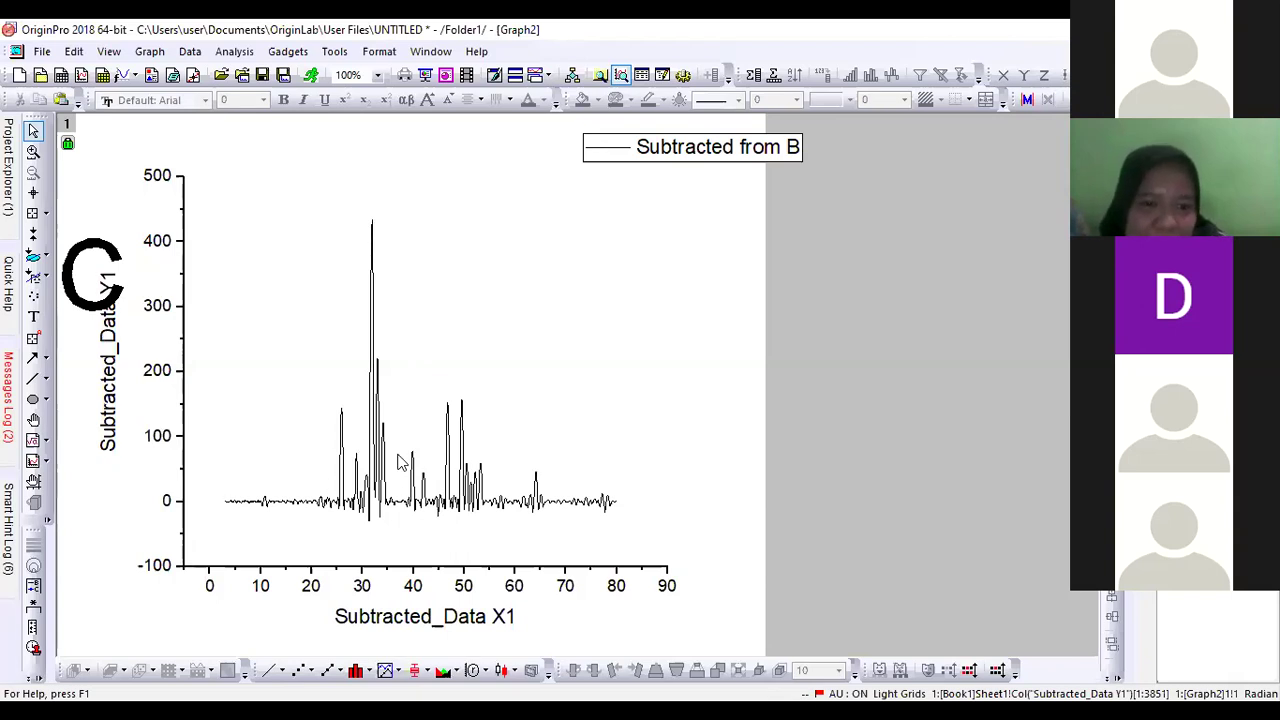
left_click(33, 153)
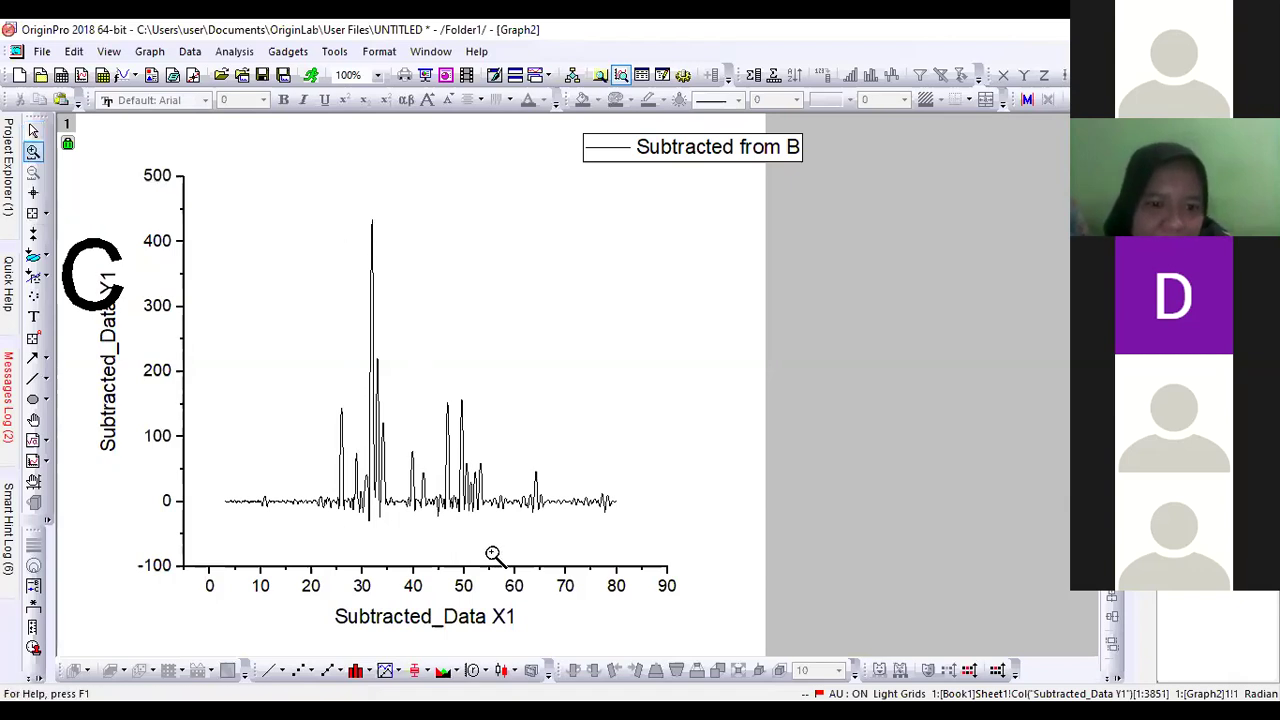
left_click_drag(490, 565, 500, 563)
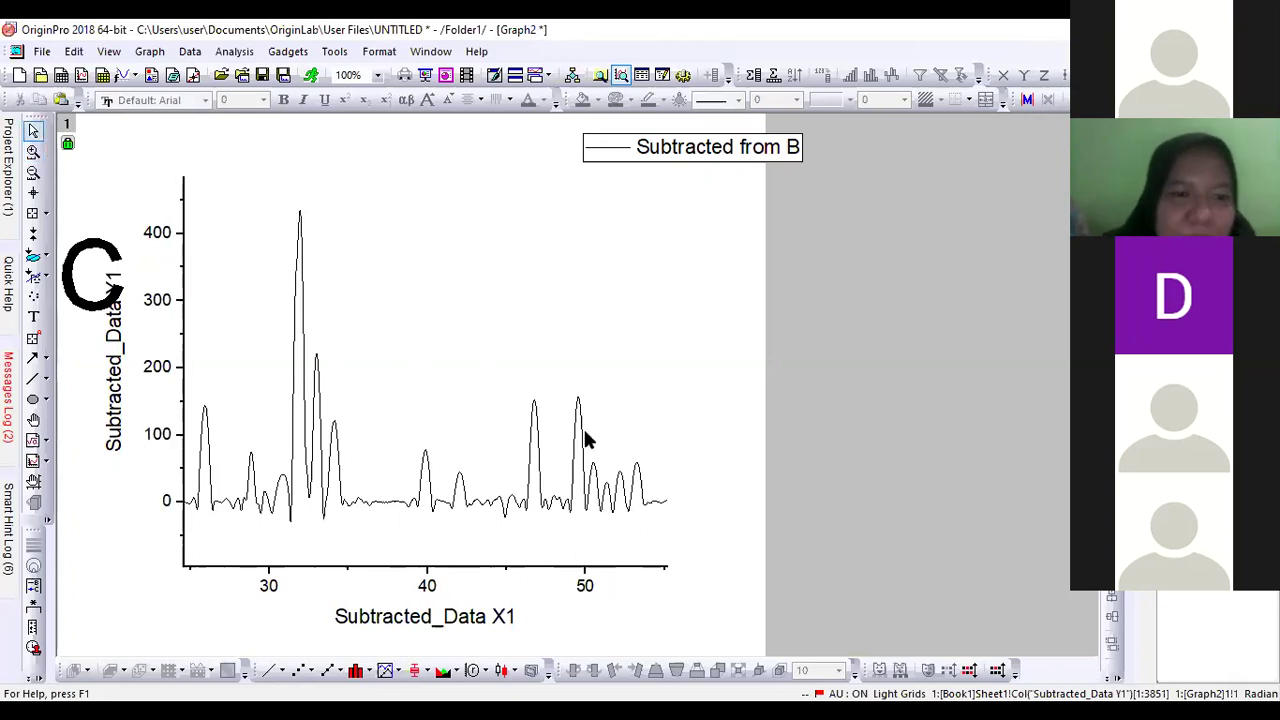
Start a Multiple Peak Fit on the Subtracted from B curve with the Gaussian peak function.
left_click(236, 54)
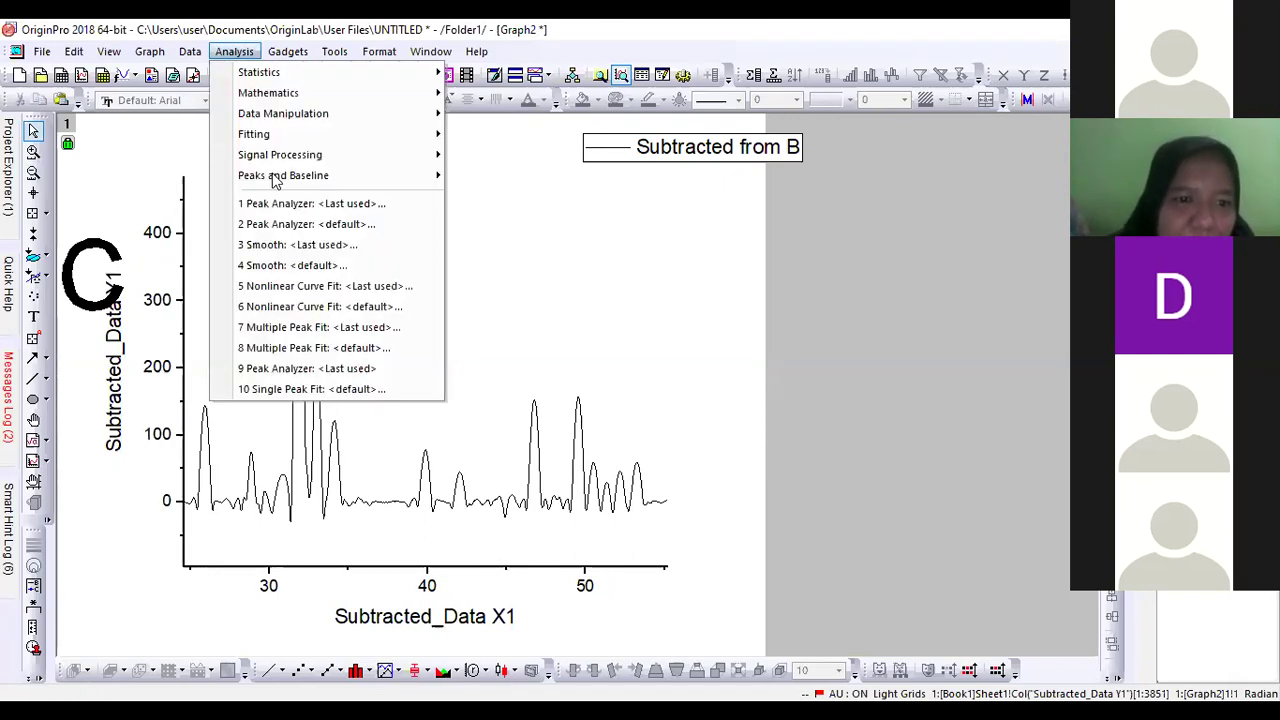
mouse_move(283, 175)
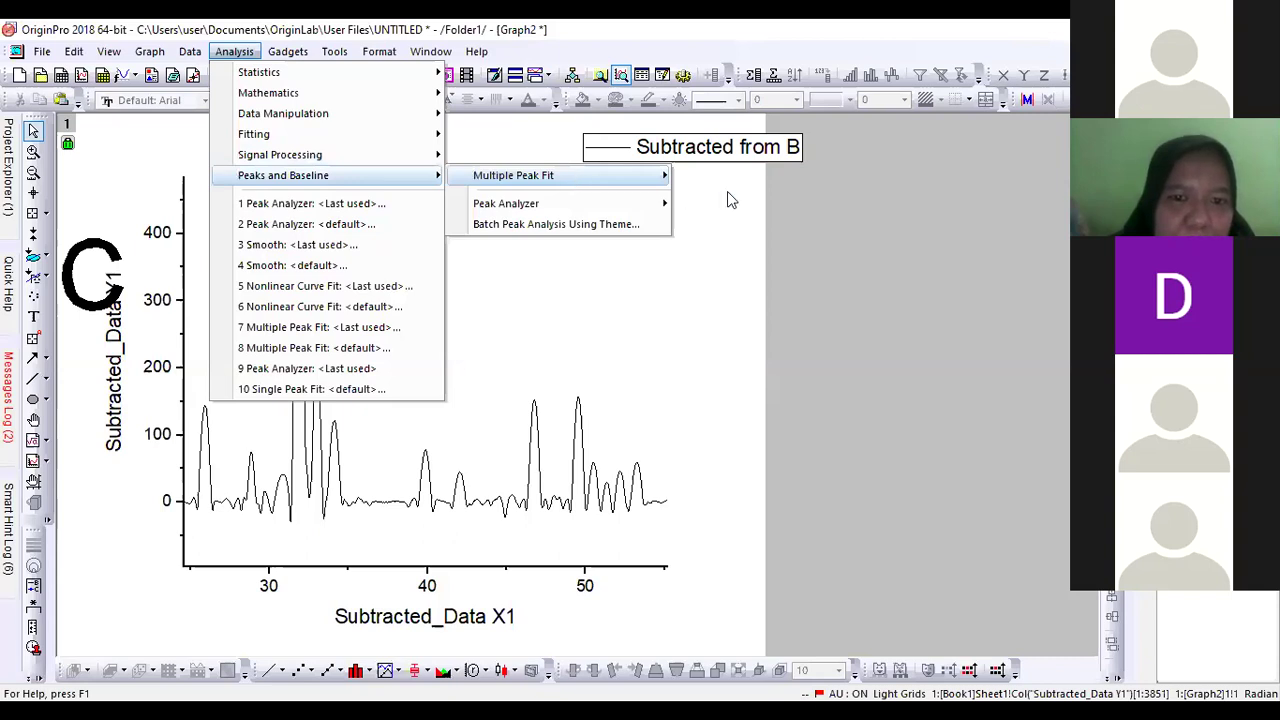
mouse_move(560, 176)
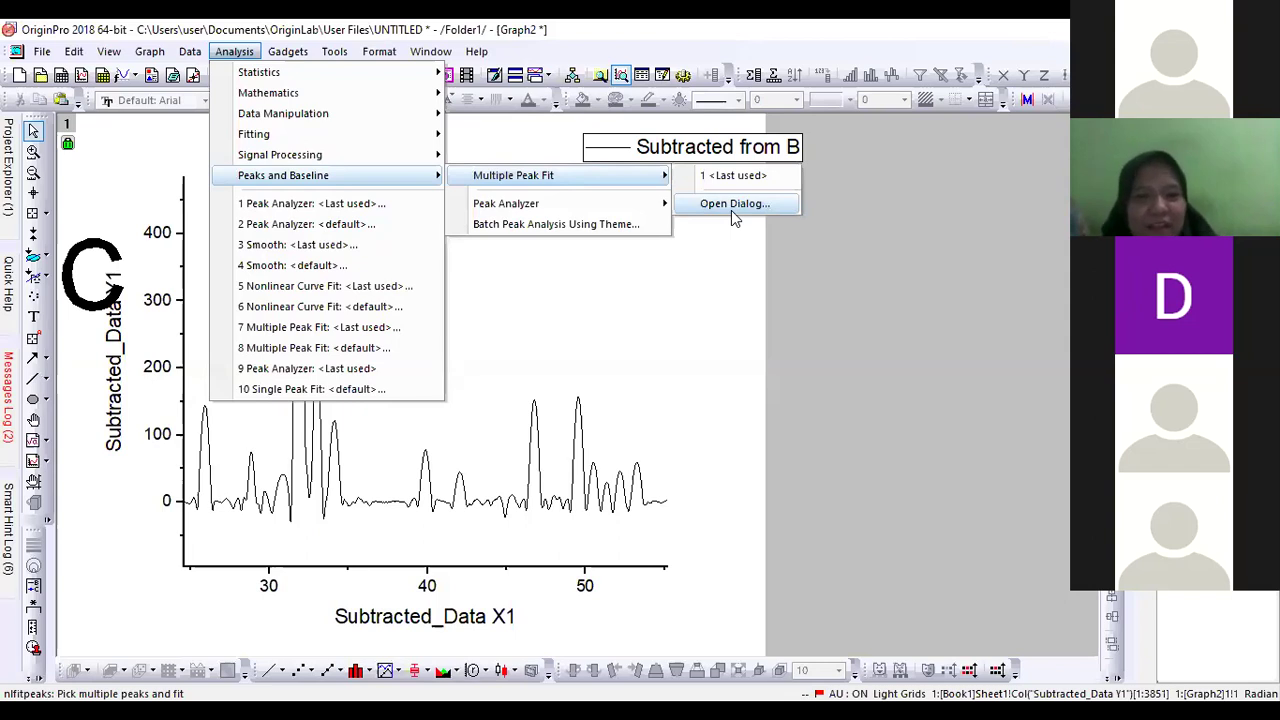
left_click(733, 204)
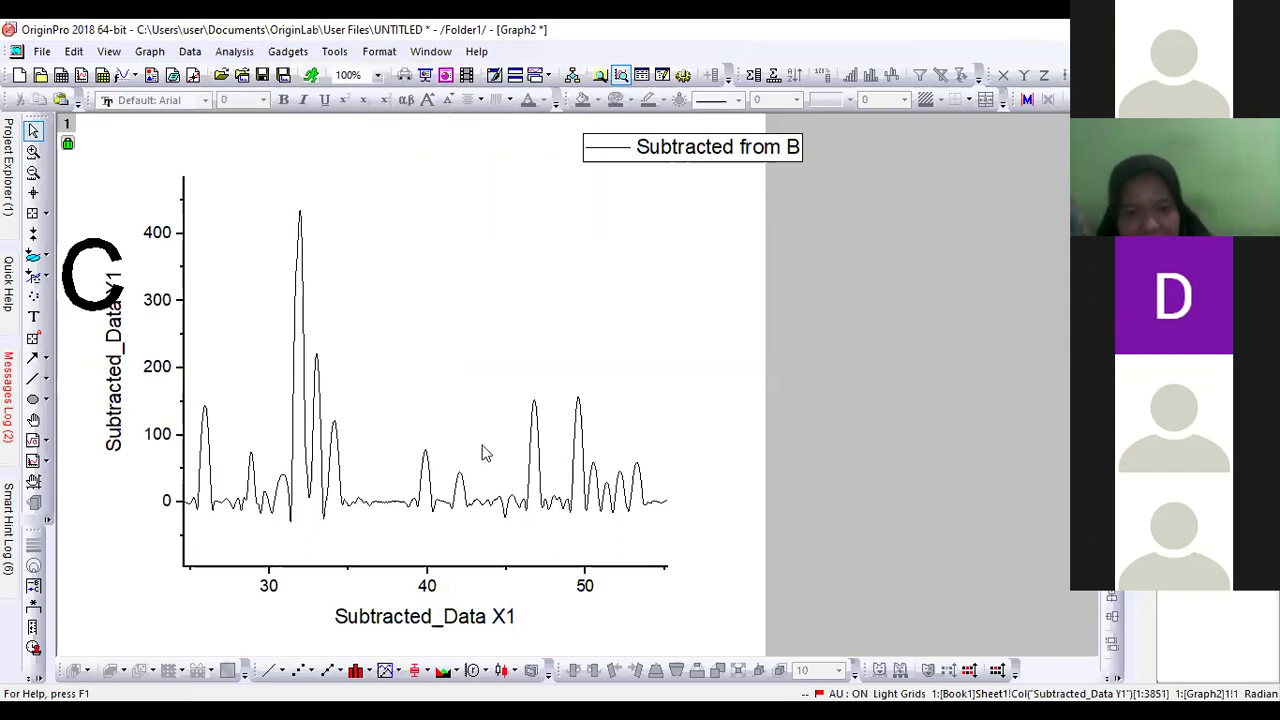
key("Tab")
key("alt+Down")
left_click(602, 502)
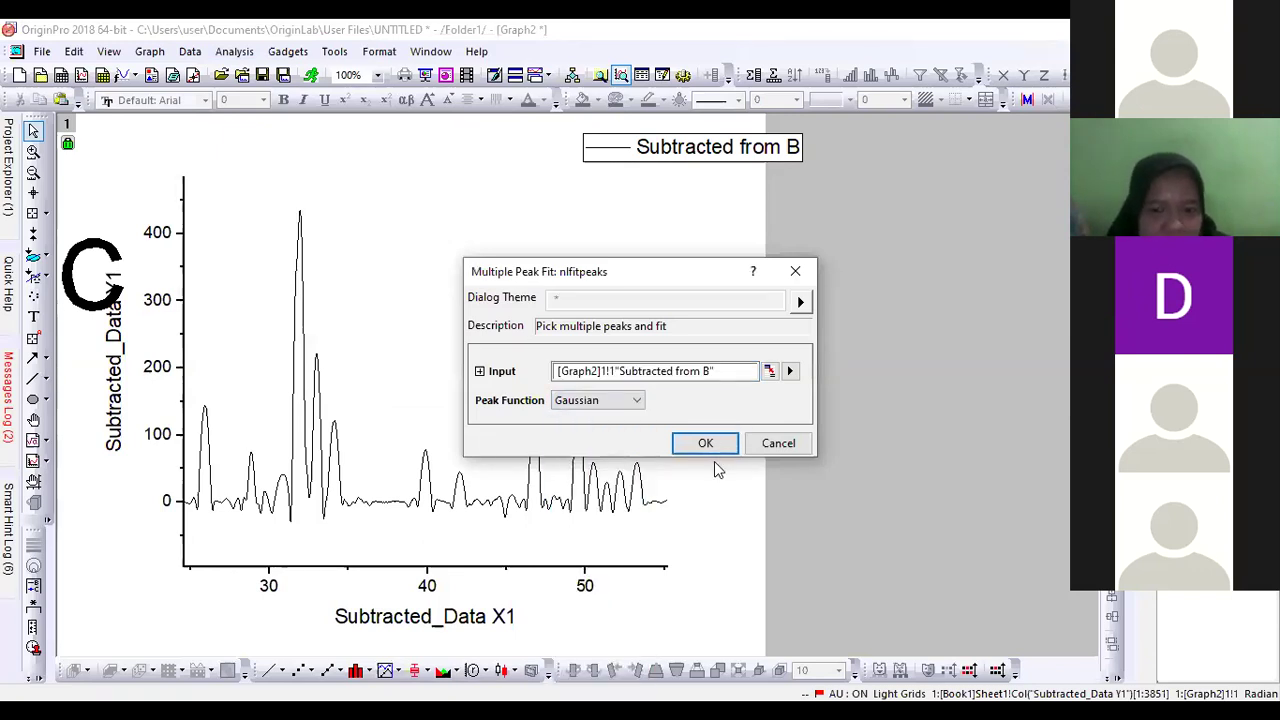
left_click(706, 442)
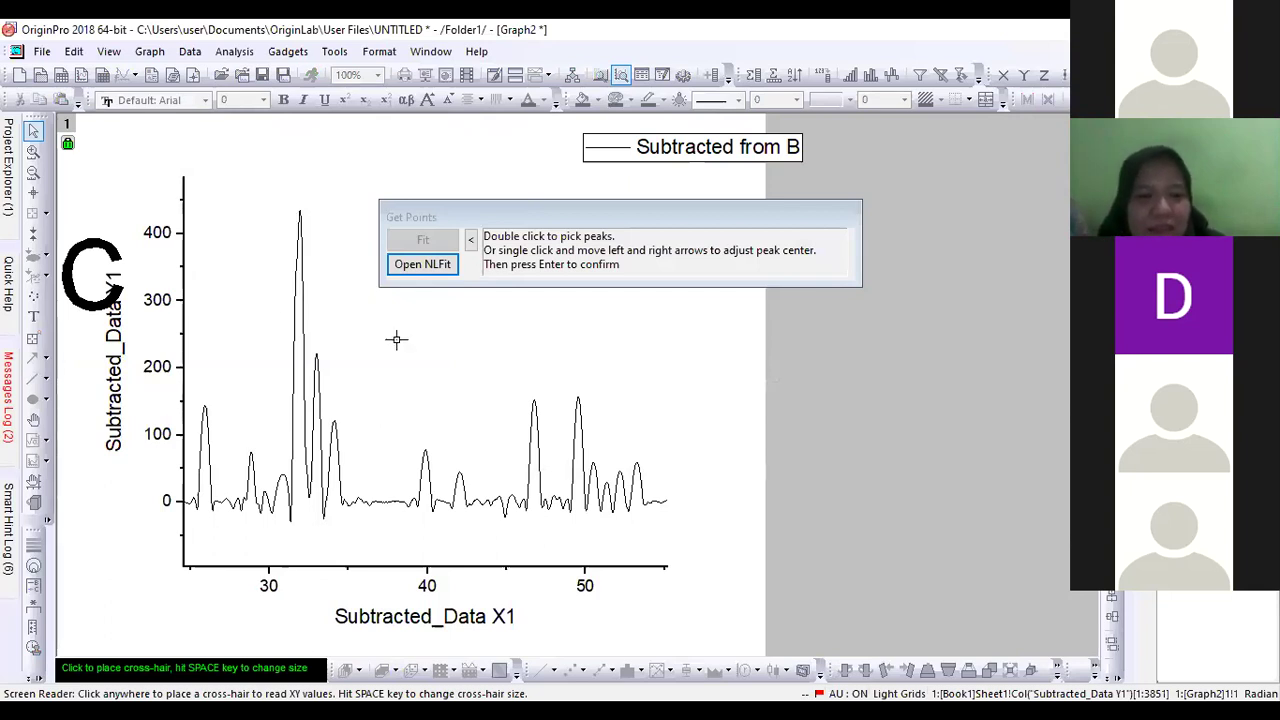
Pick thirteen peaks along the curve, from about X = 25.9 to about X = 53.2, skipping the small bump near 31.
double_click(204, 398)
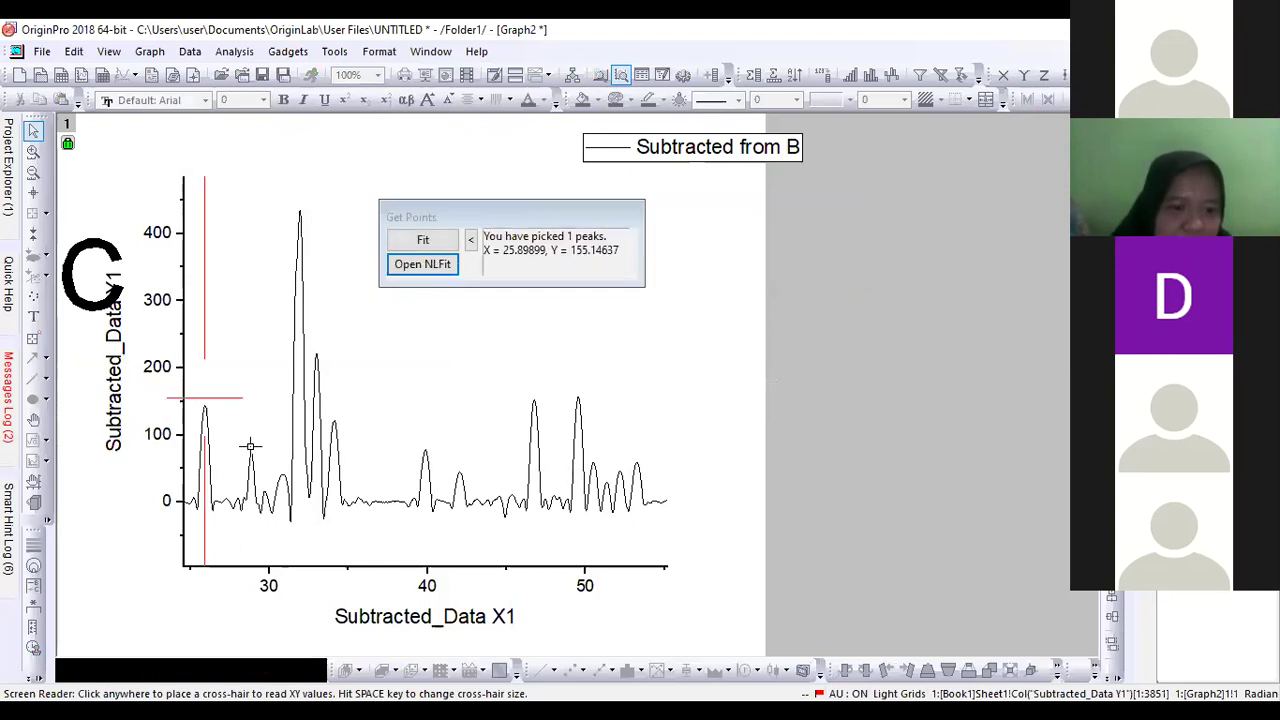
double_click(250, 438)
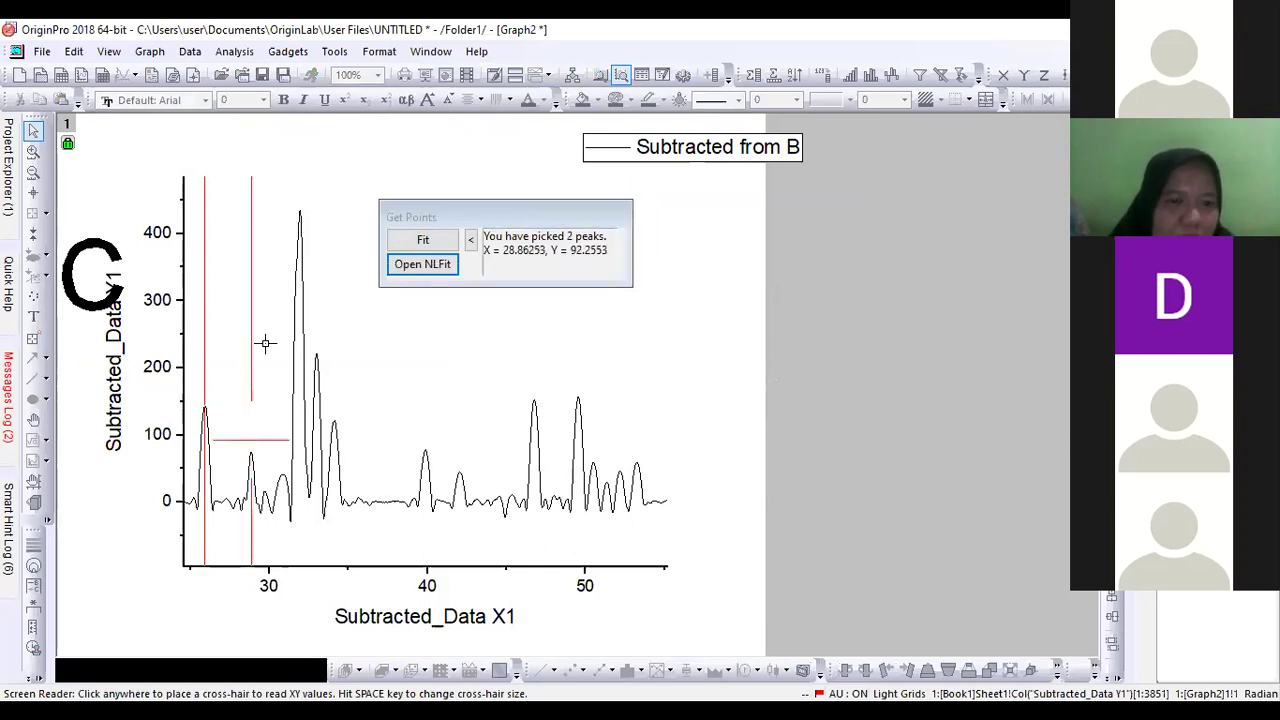
double_click(300, 212)
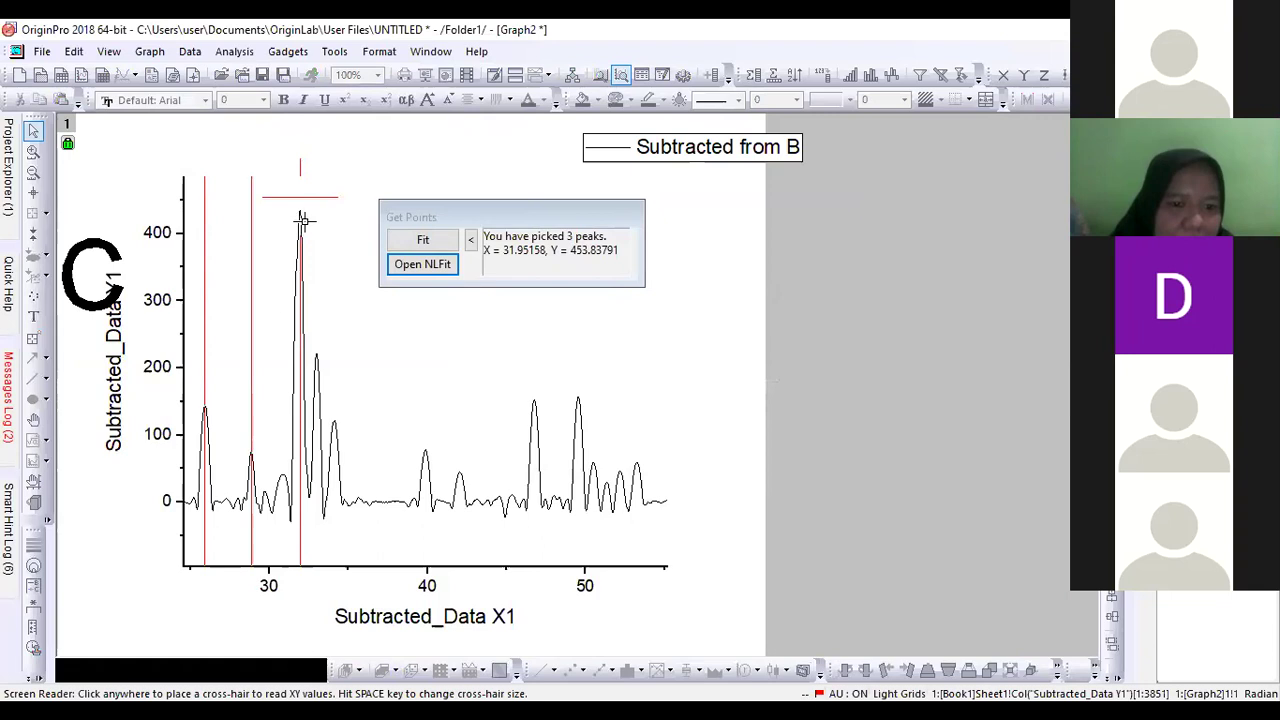
double_click(315, 341)
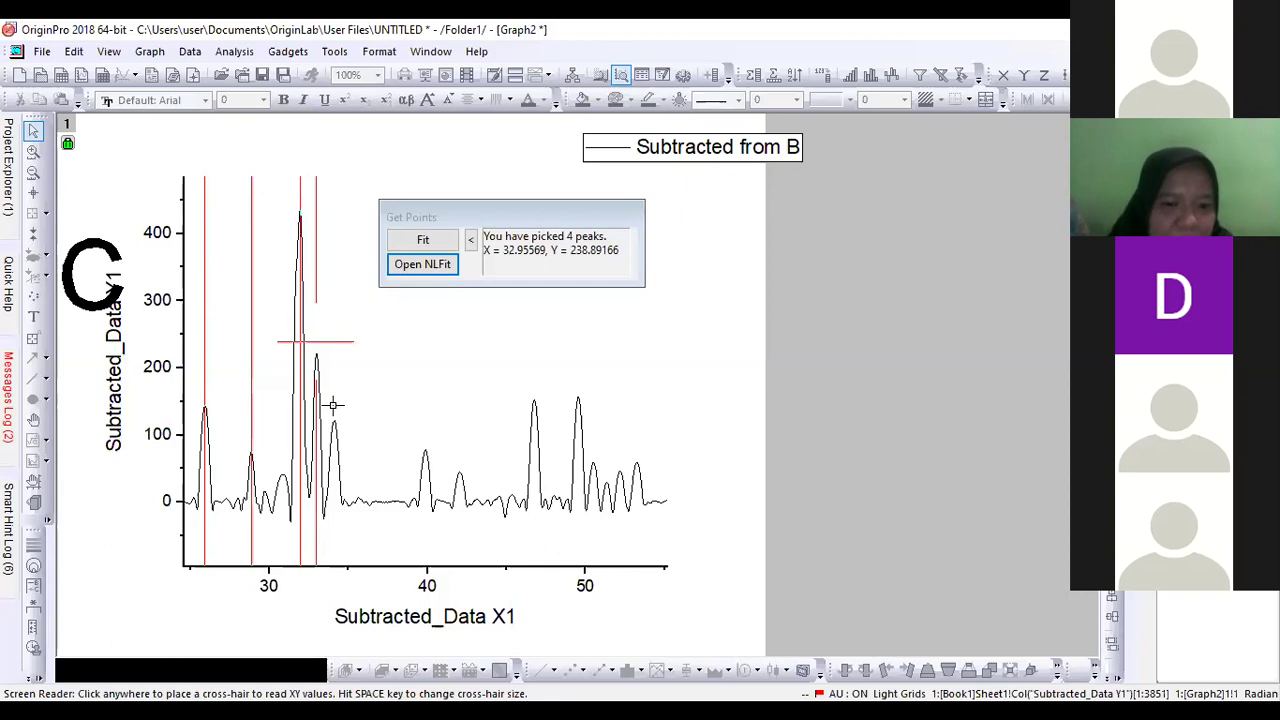
double_click(451, 466)
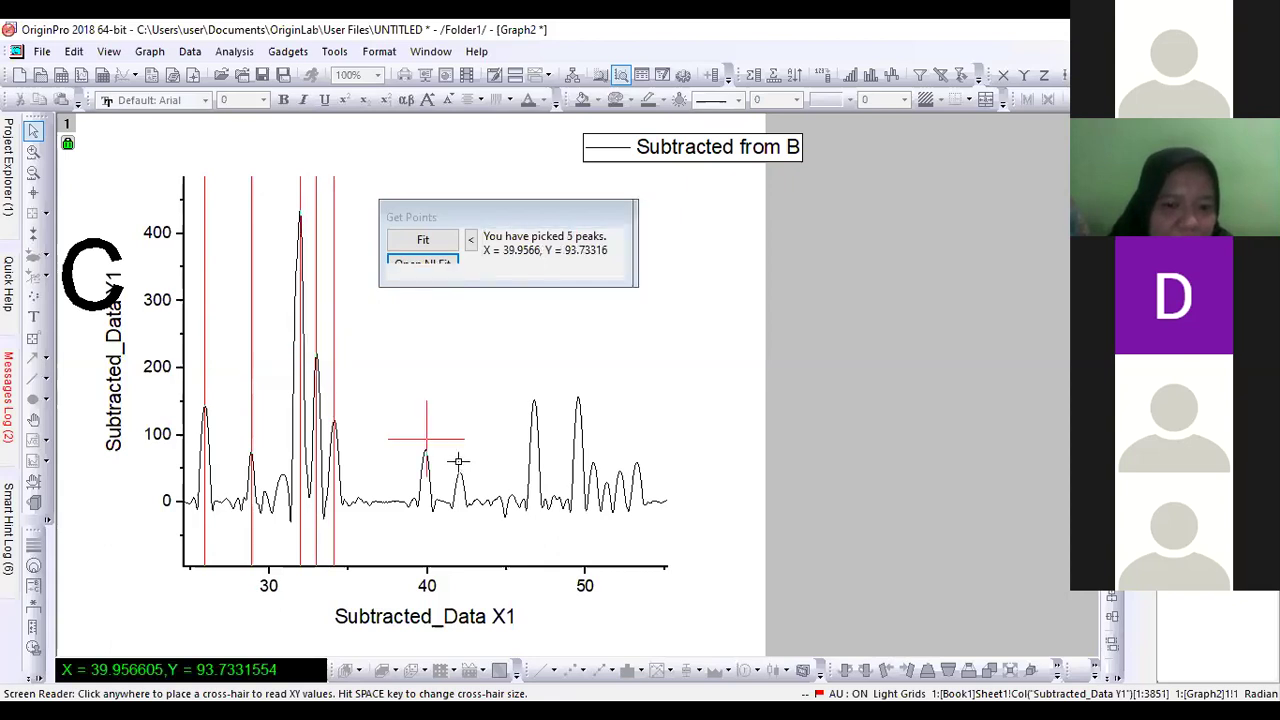
key("Return")
double_click(531, 390)
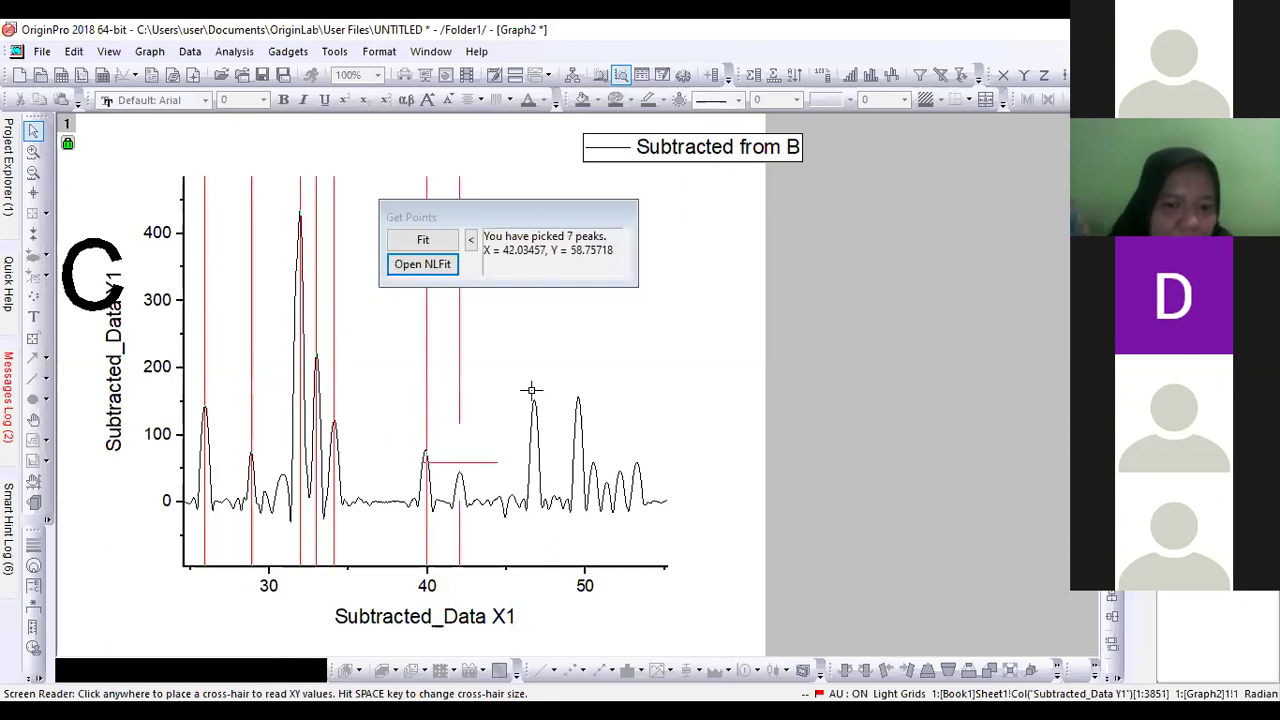
key("Return")
double_click(591, 450)
double_click(605, 455)
double_click(619, 462)
double_click(636, 451)
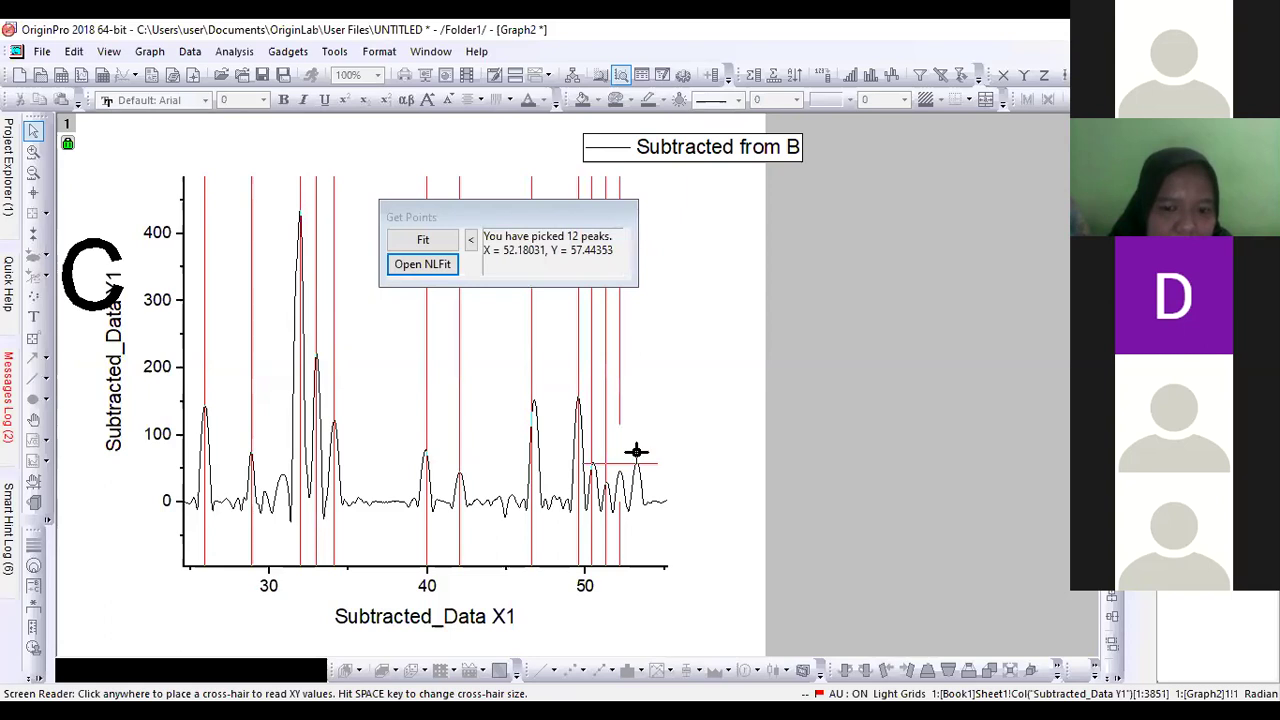
Open NLFit for the picked peaks, run the Gaussian fit until converged, and accept the fit.
left_click(435, 278)
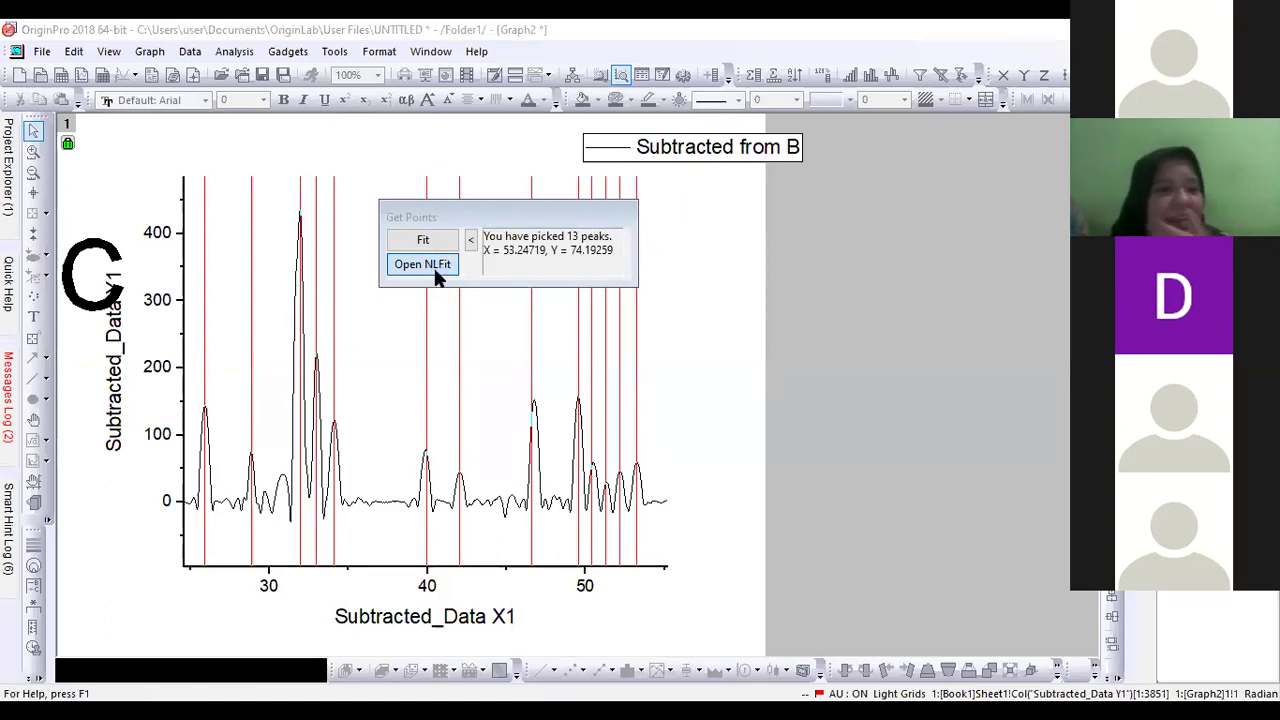
left_click(423, 265)
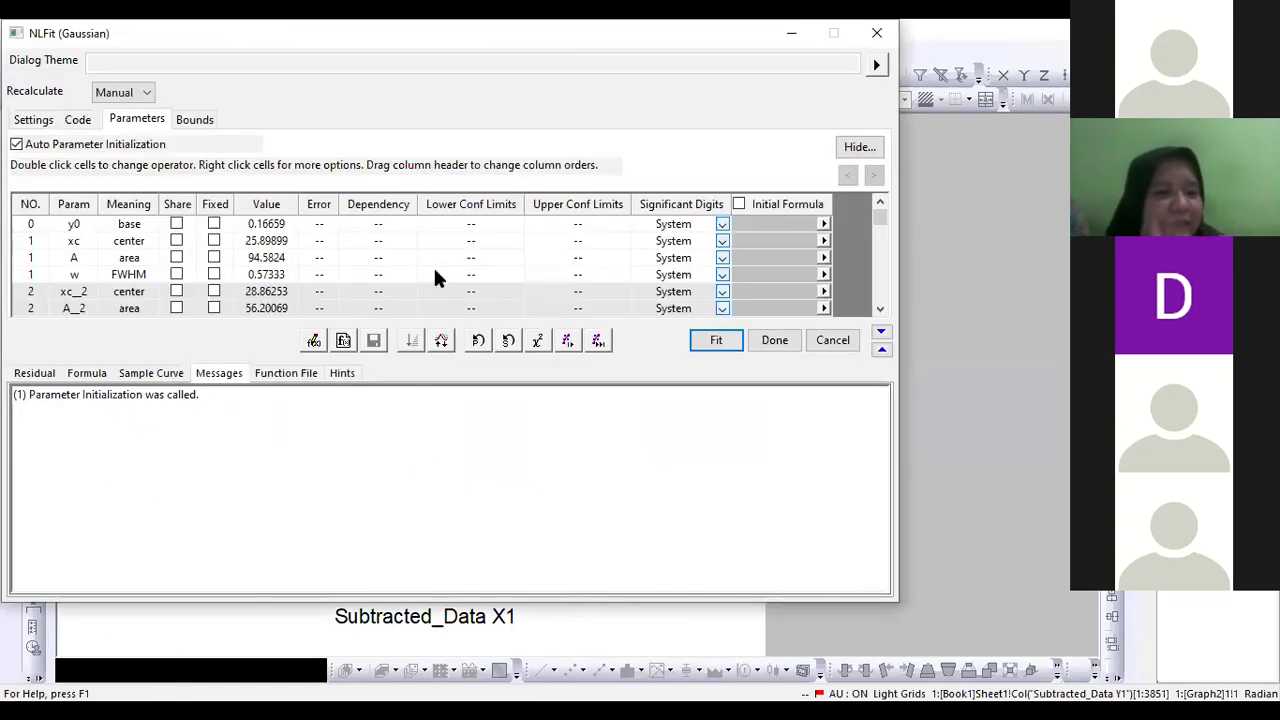
left_click(597, 341)
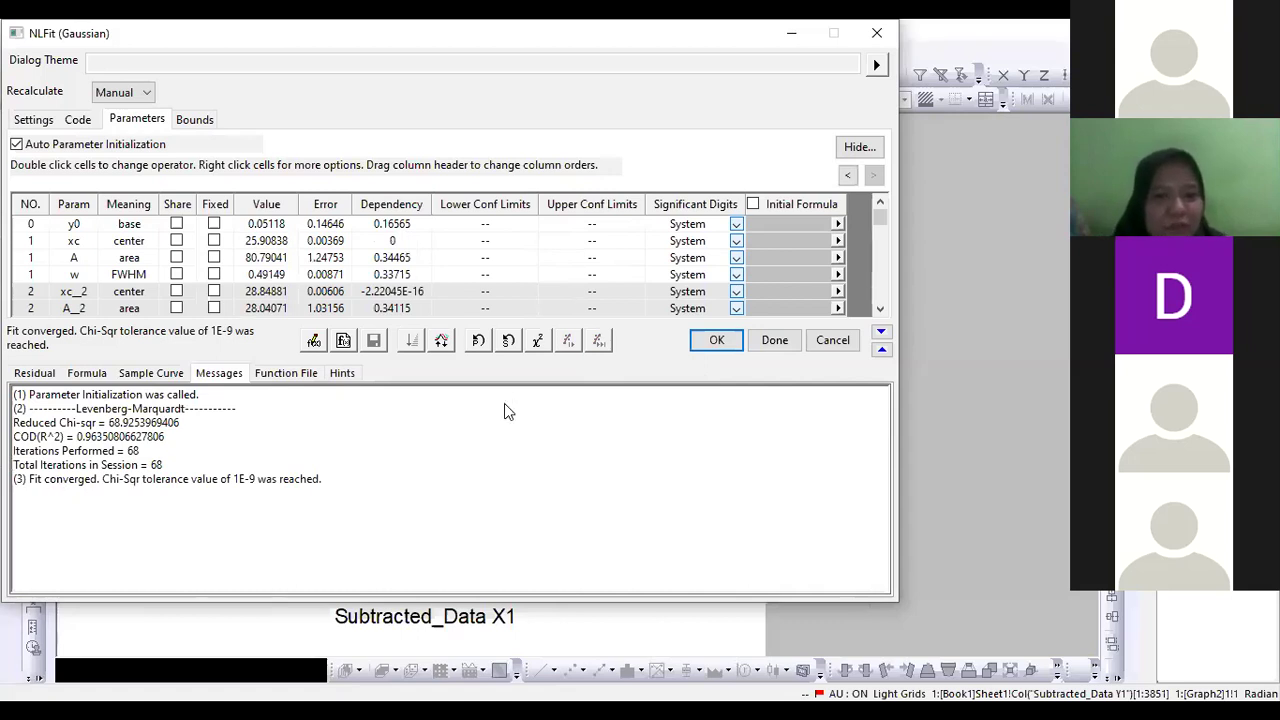
key("Return")
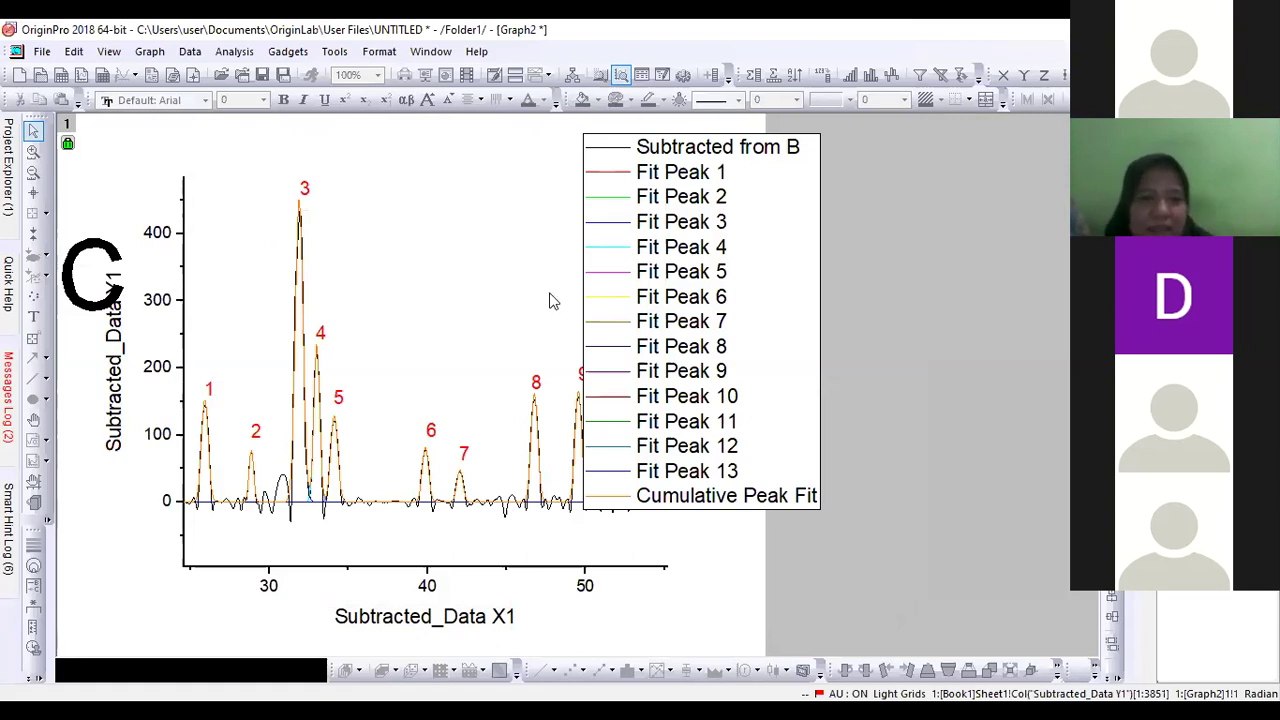
Open the peak fit results table on the graph in its own worksheet window.
left_click(294, 298)
left_click_drag(233, 288, 234, 290)
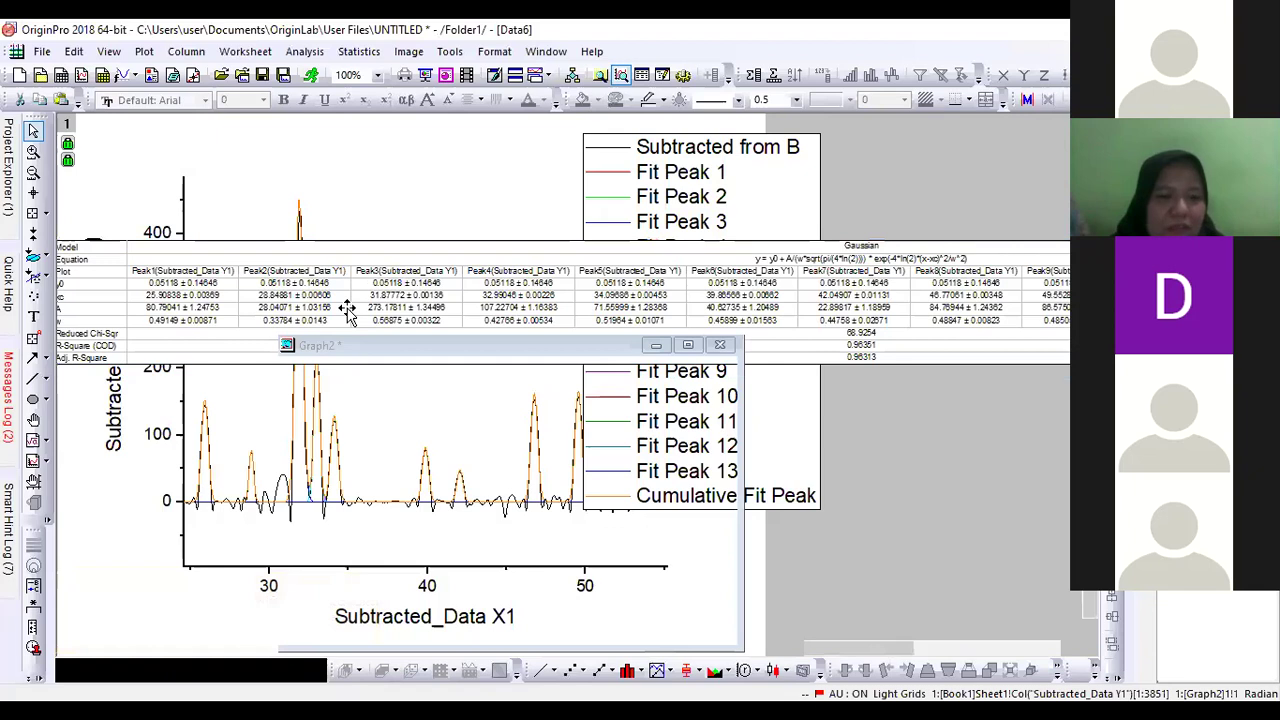
left_click(383, 333)
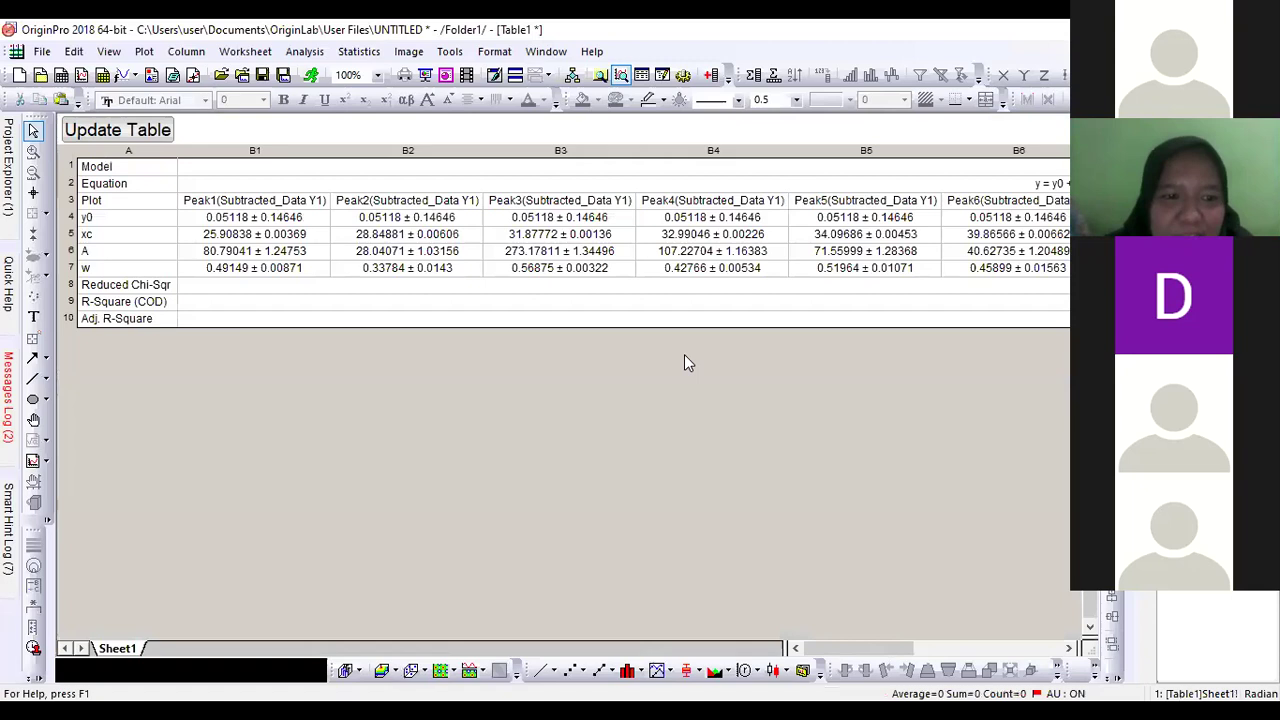
Examine the fit results table across the peaks, particularly the xc, A and w rows and the R-Square values.
left_click(965, 651)
left_click(965, 651)
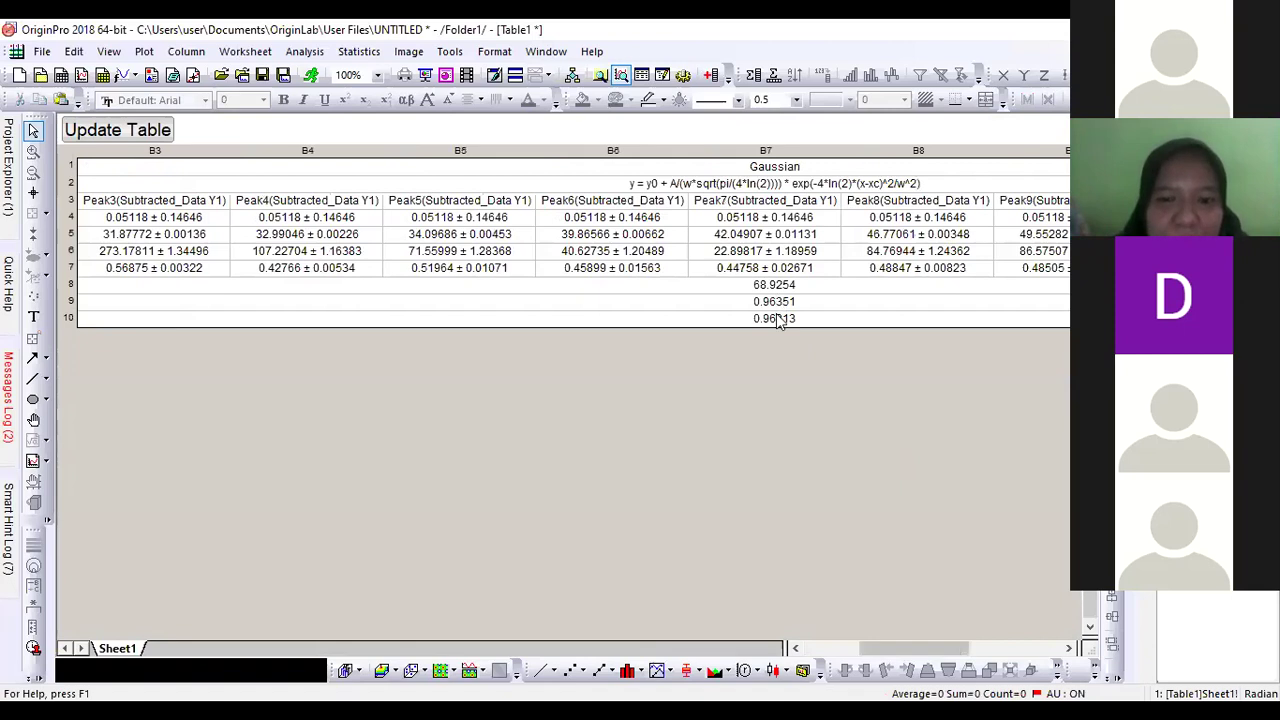
left_click(838, 648)
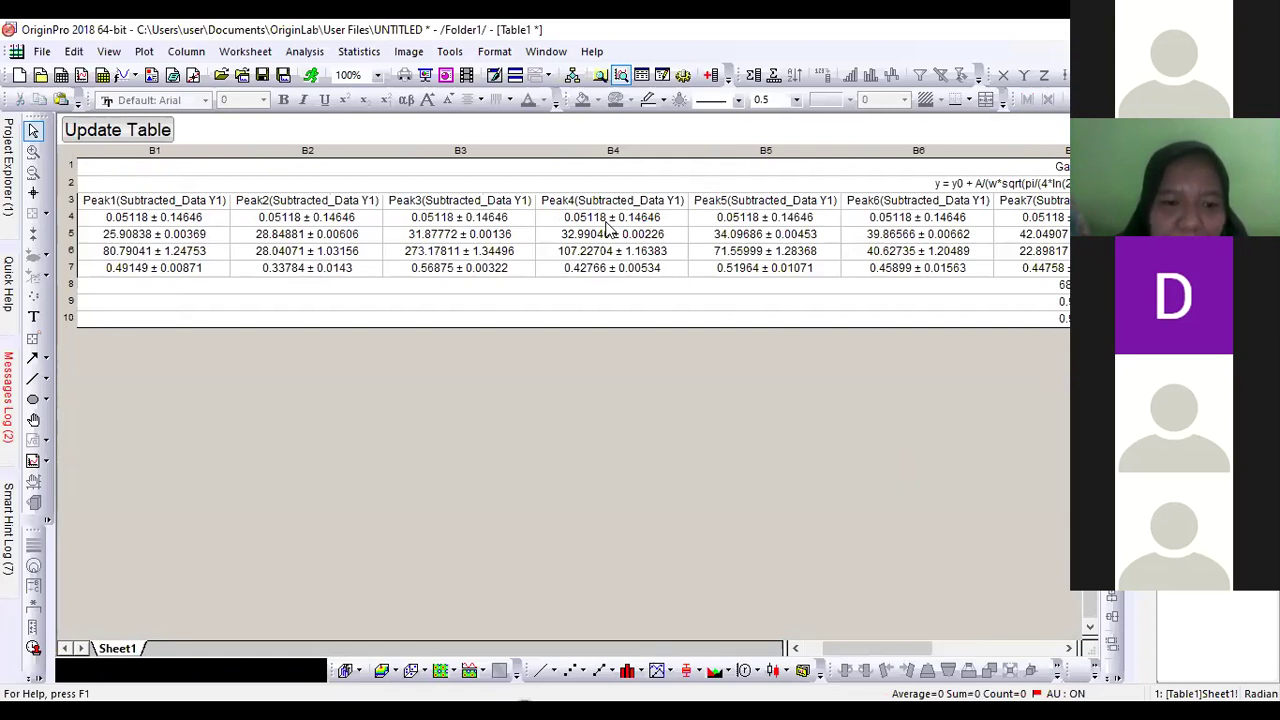
left_click(812, 652)
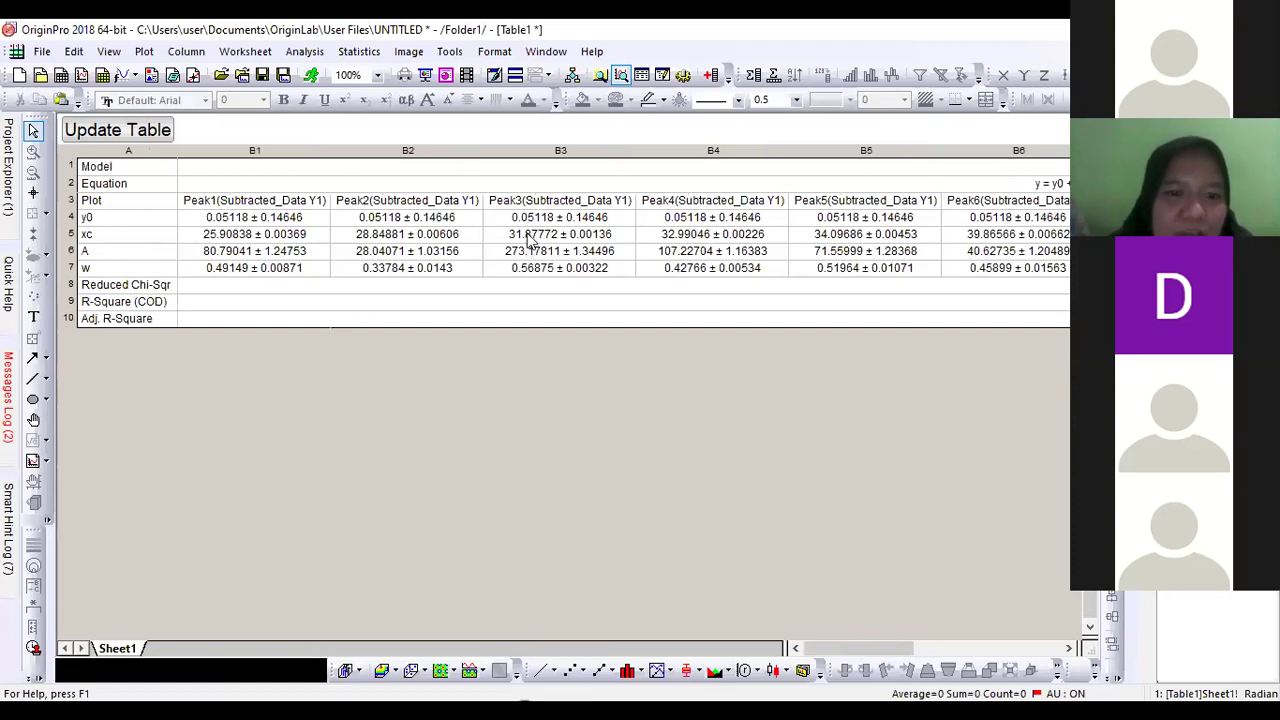
left_click(88, 230)
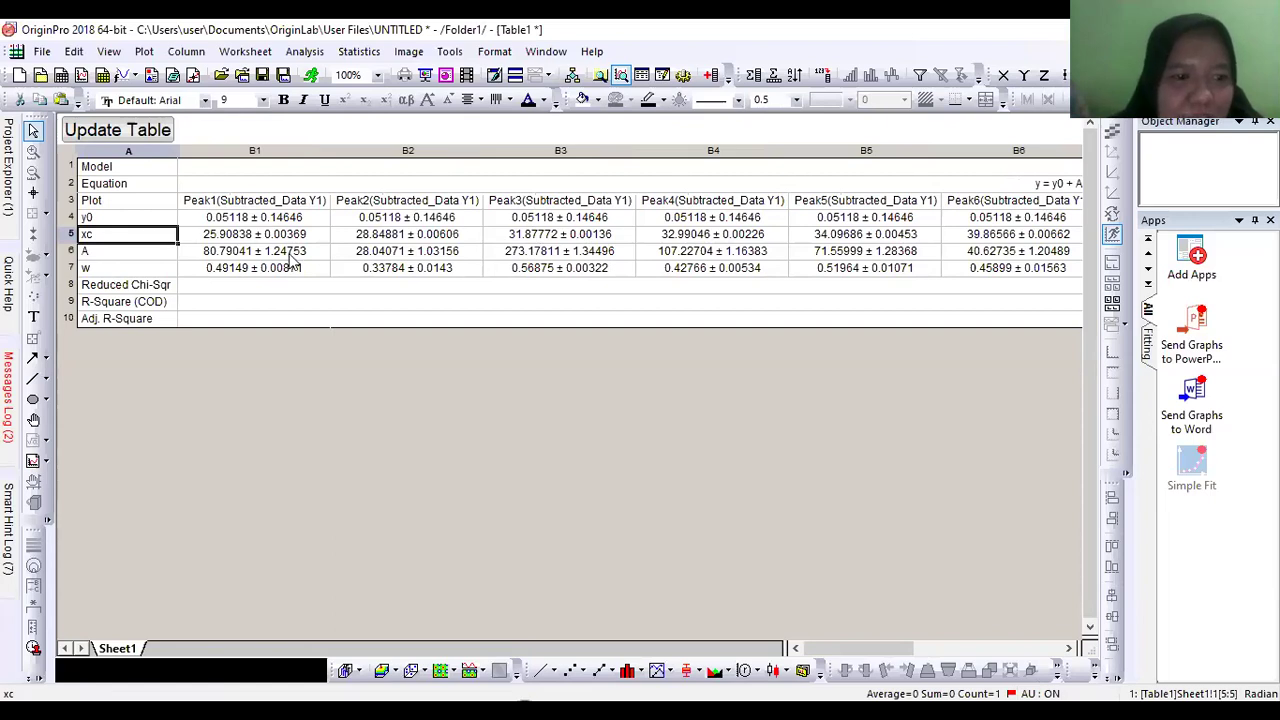
key("Down")
key("Down")
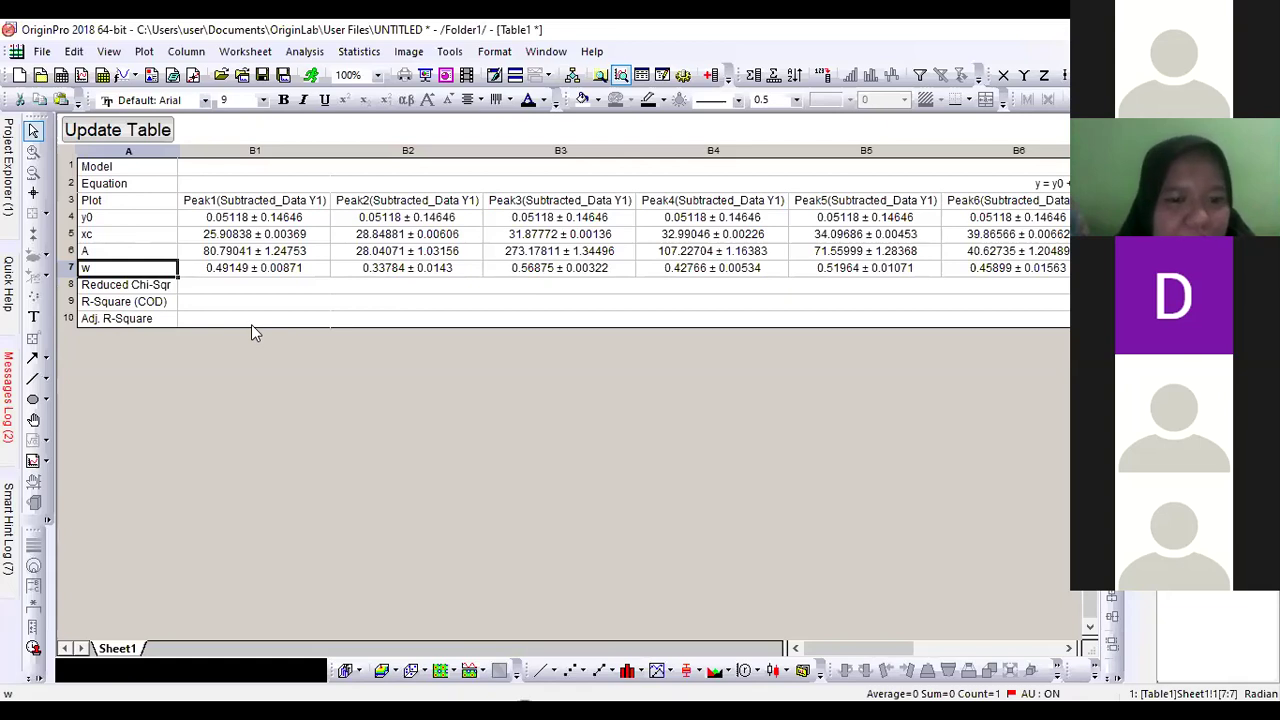
key("Up")
key("Up")
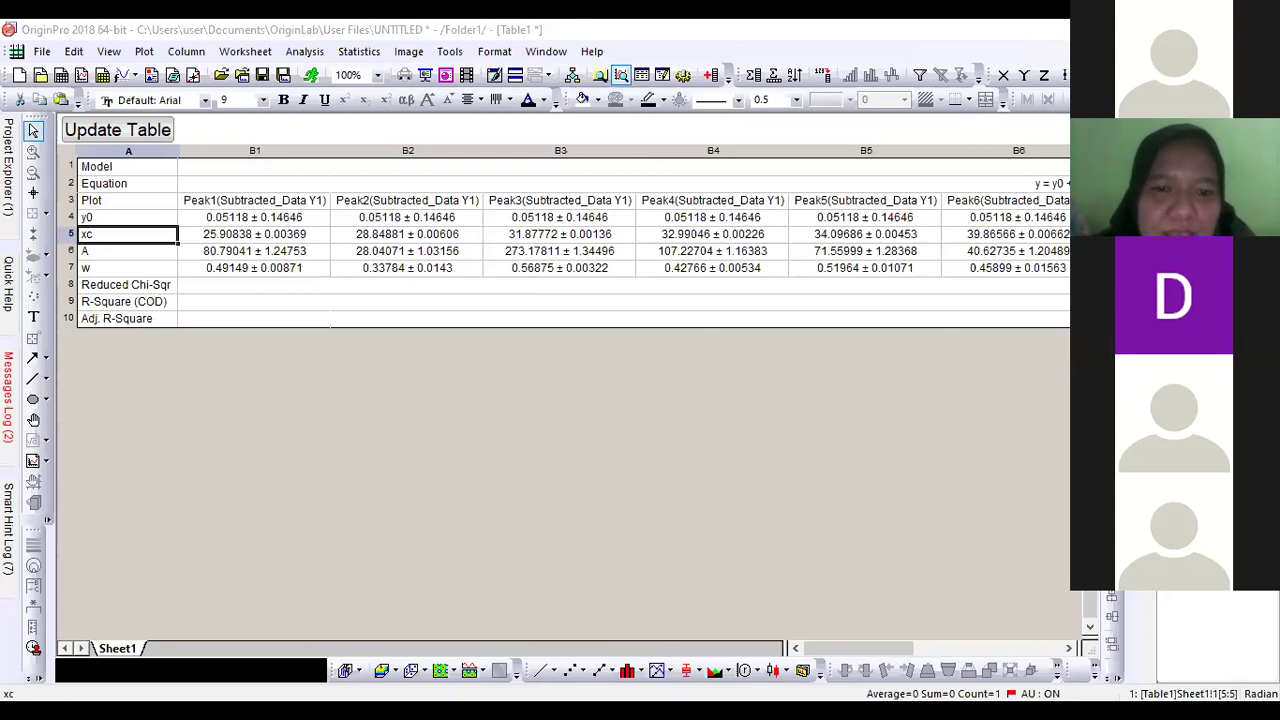
Switch to the Excel XRD workbook and examine the B (deg), 2θ and Δθ columns on the Ukuran Butir sheet.
key("alt+Tab")
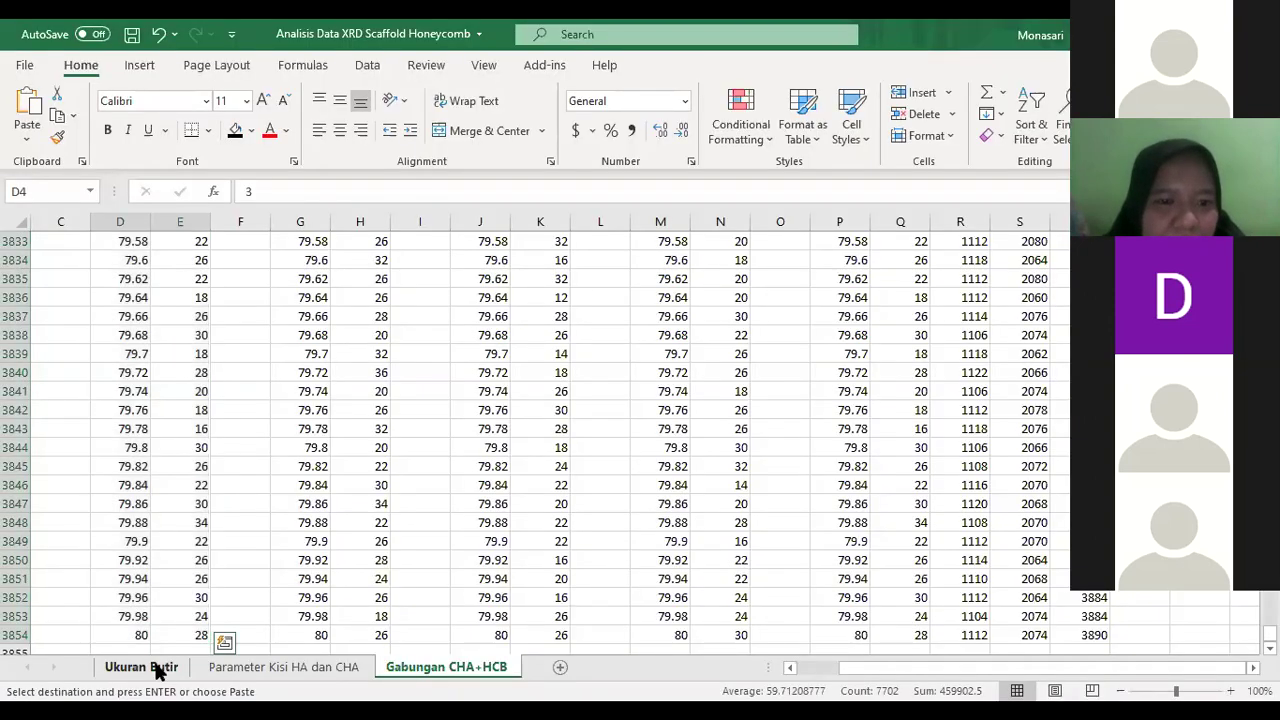
left_click(148, 668)
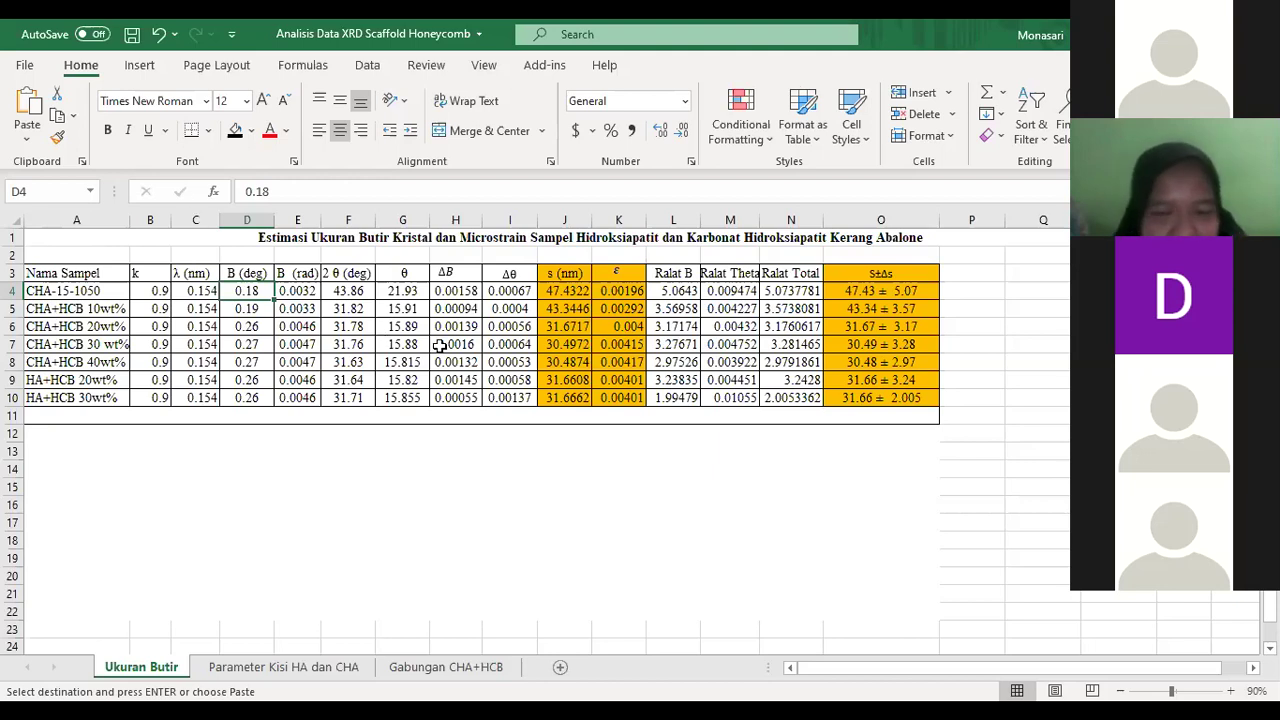
left_click(357, 290)
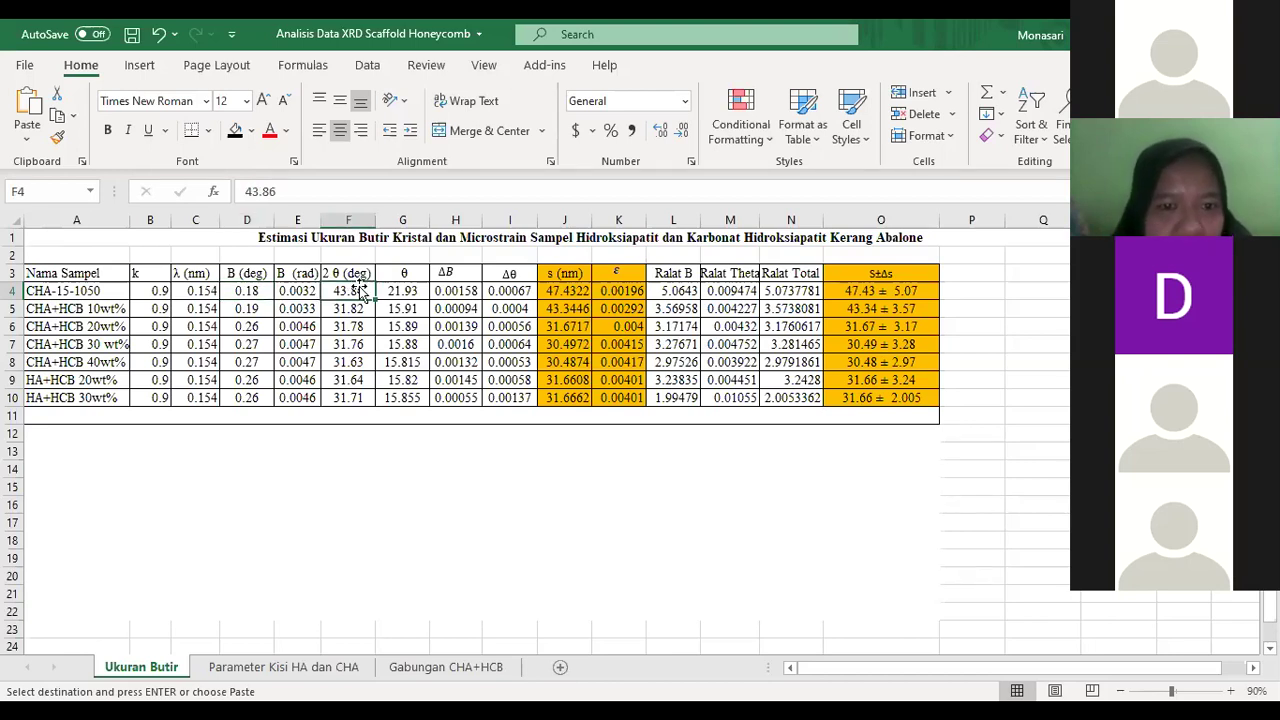
left_click(257, 292)
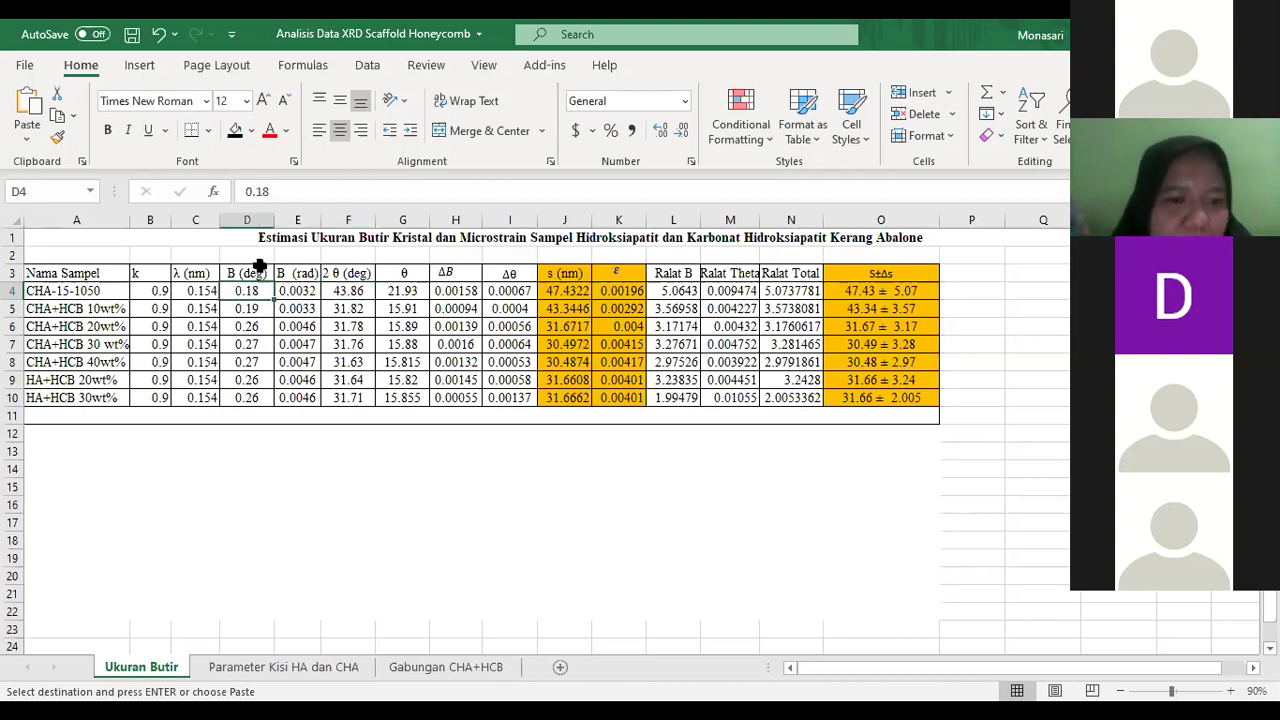
left_click(485, 274)
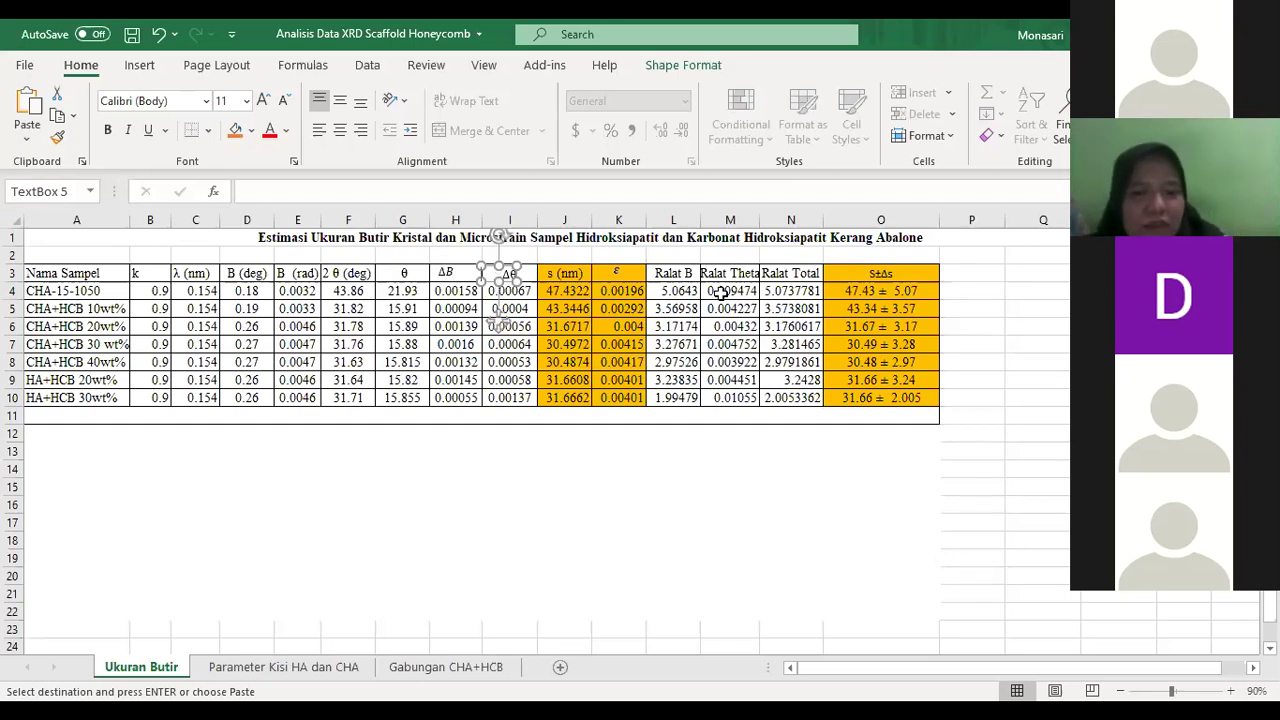
Open the Parameter Kisi HA dan CHA sheet and examine the lattice parameter, c/a ratio and x-ray density columns.
left_click(617, 278)
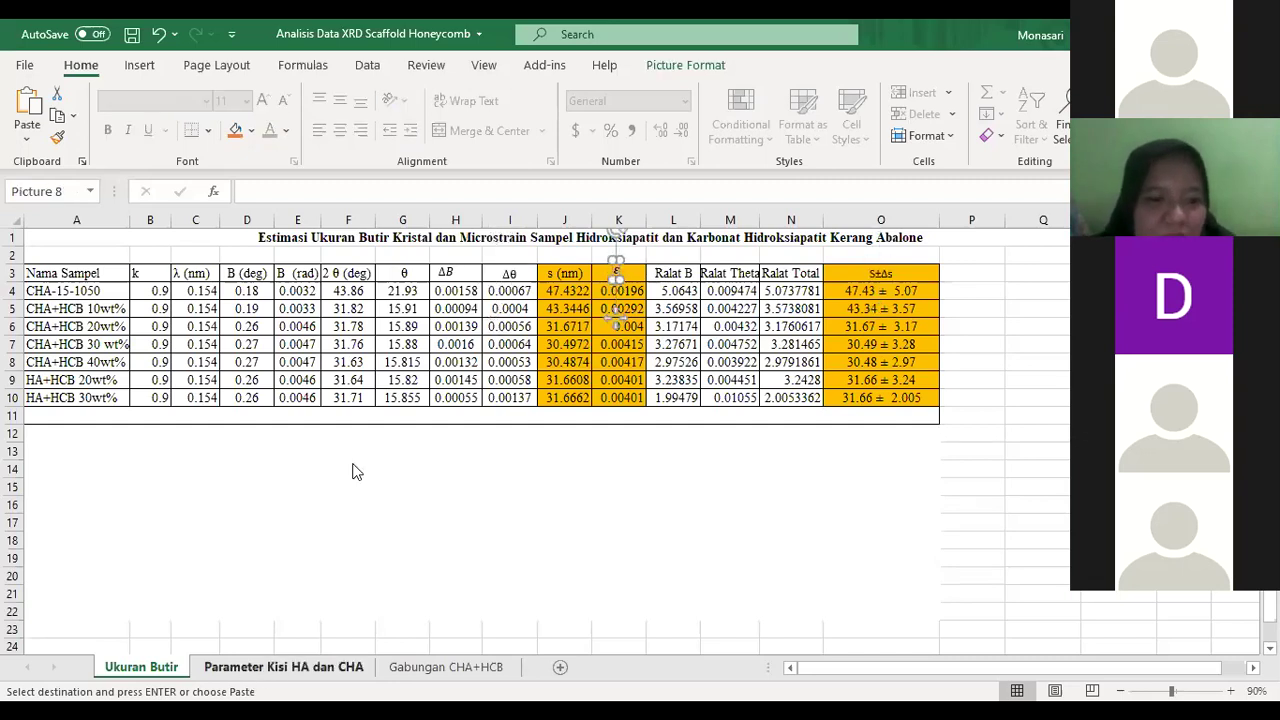
key("ctrl+Page_Down")
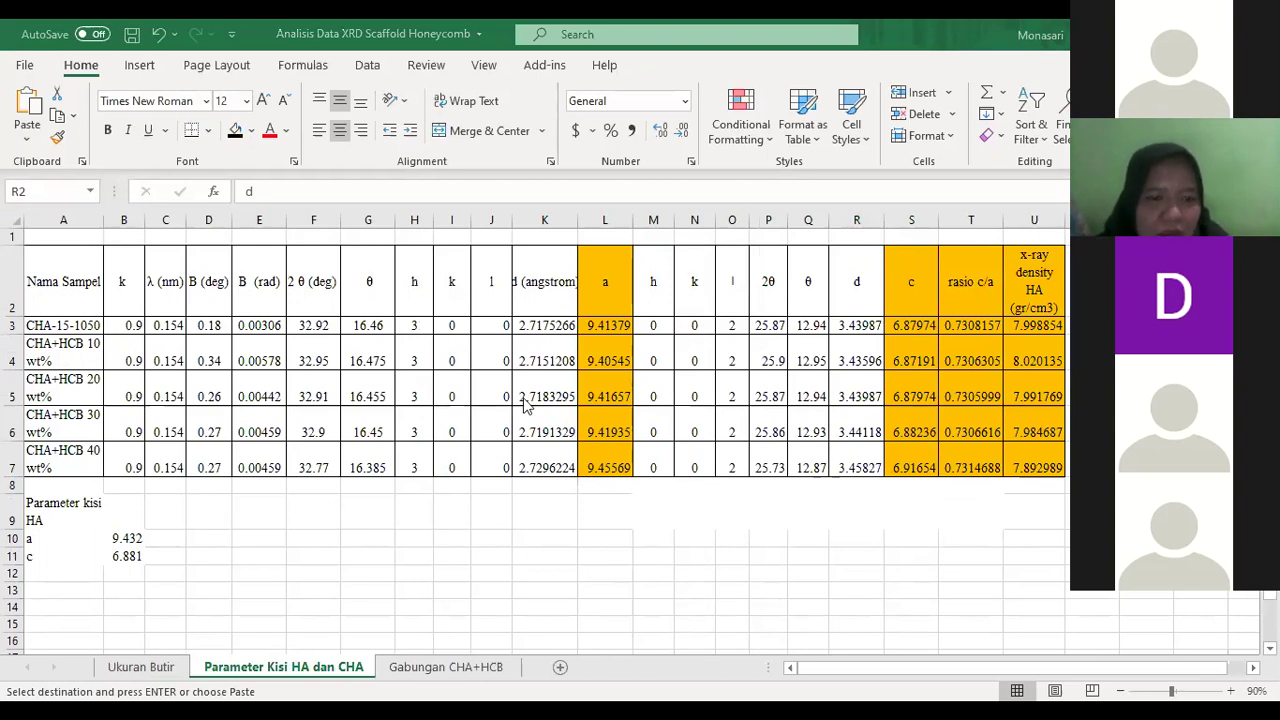
key("alt+Tab")
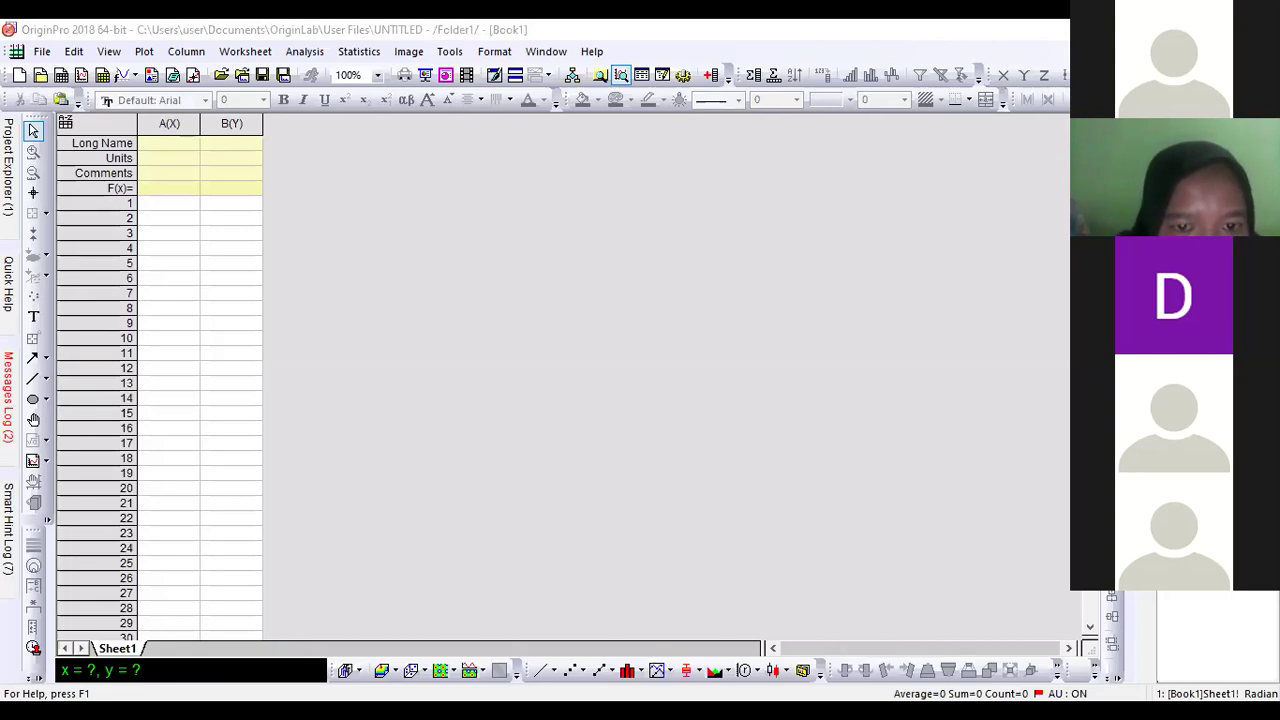
key("alt+Tab")
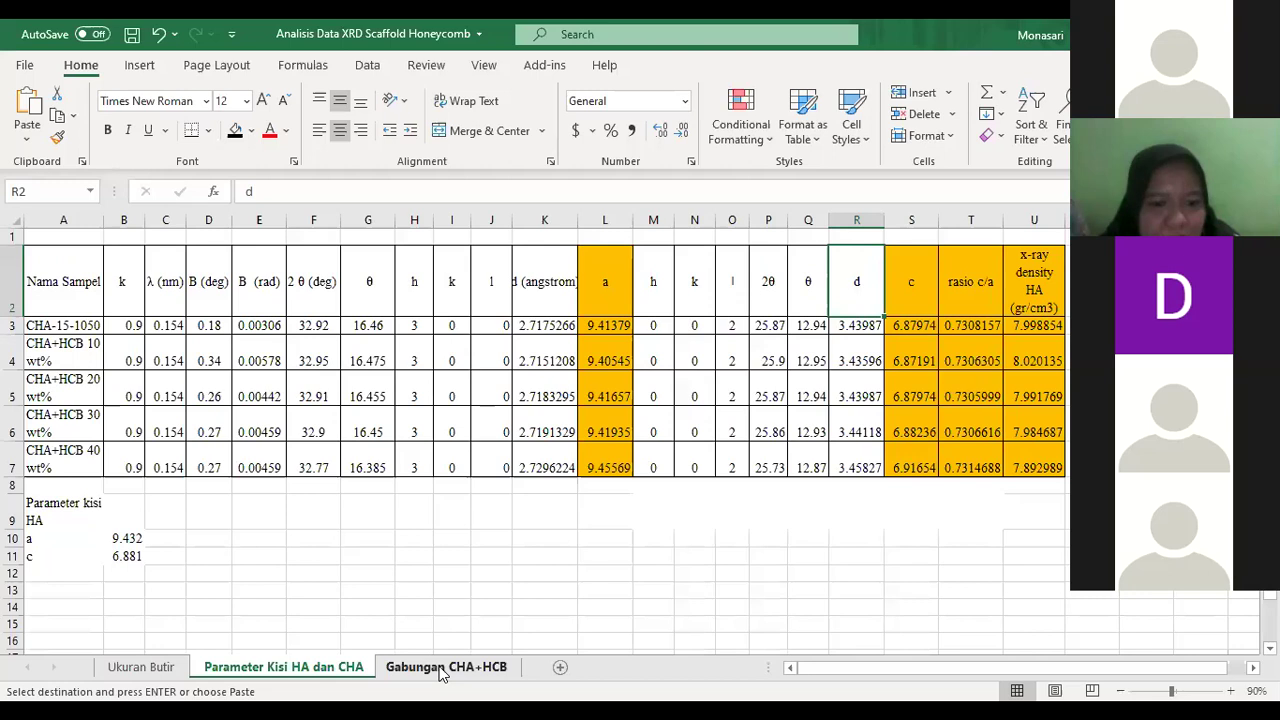
Open the Gabungan CHA+HCB sheet and go to the first rows of its XRD data.
key("ctrl+Page_Down")
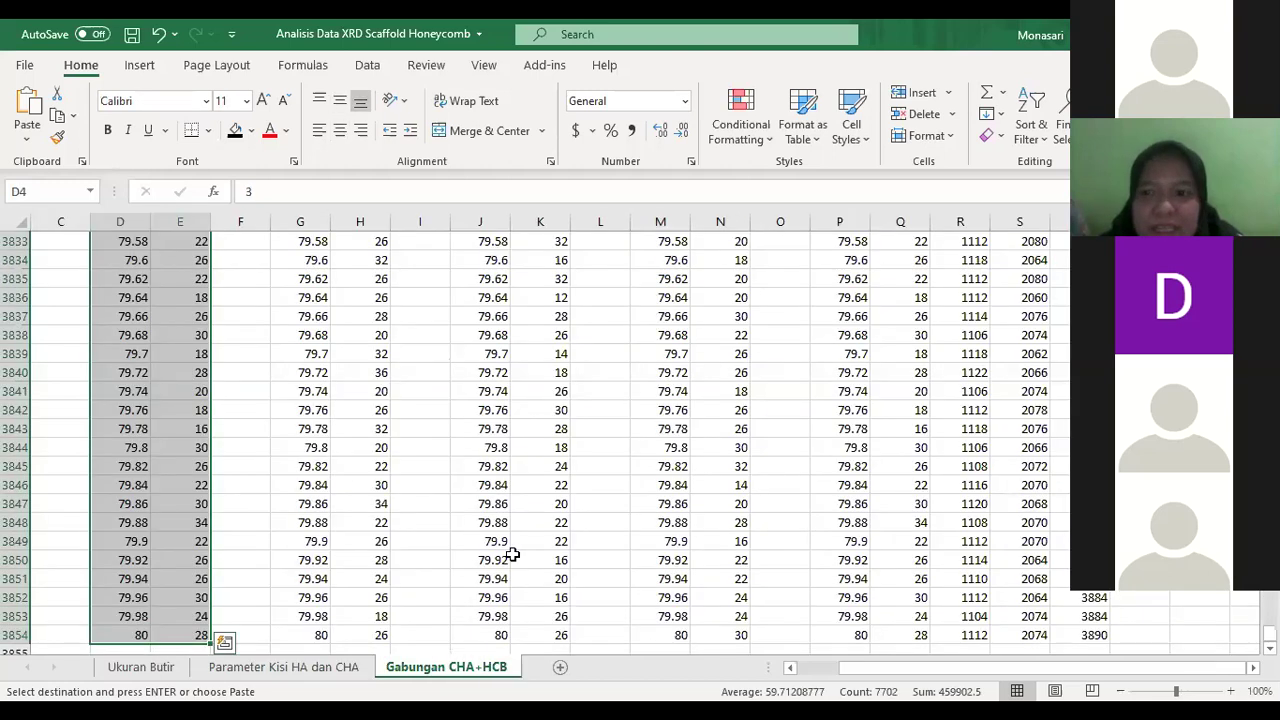
scroll(511, 554, "up", 11)
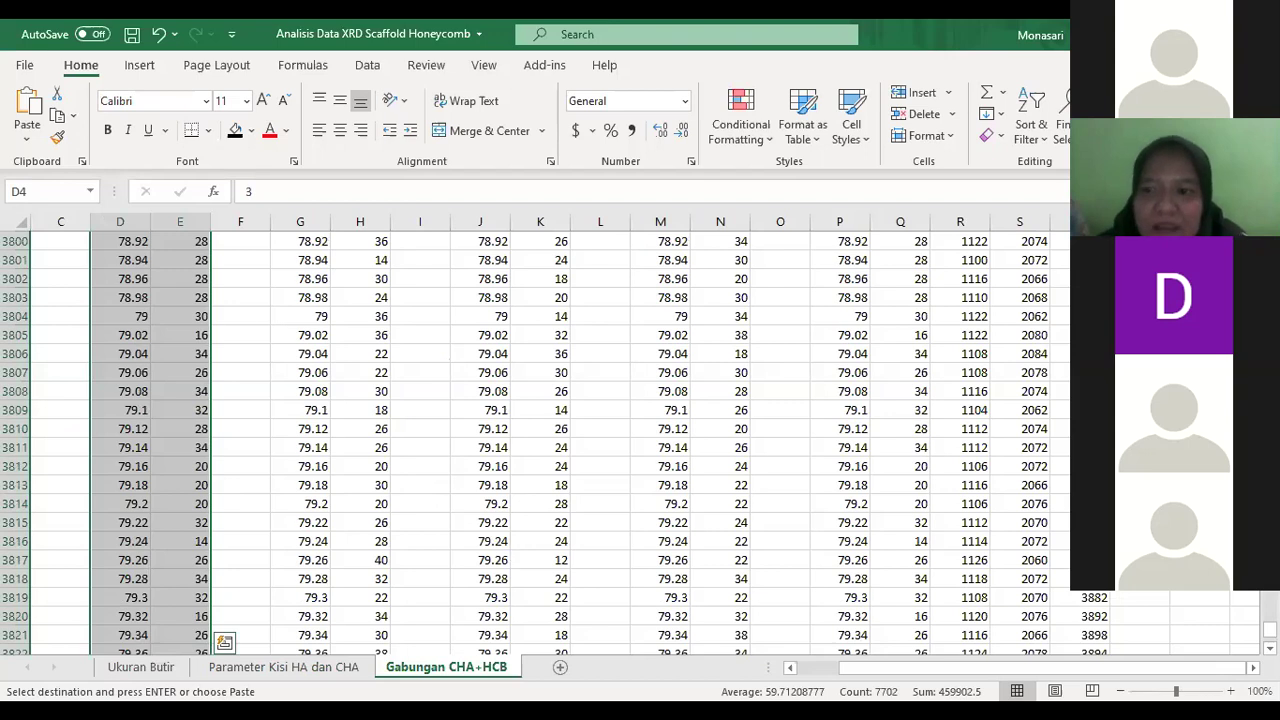
key("ctrl+BackSpace")
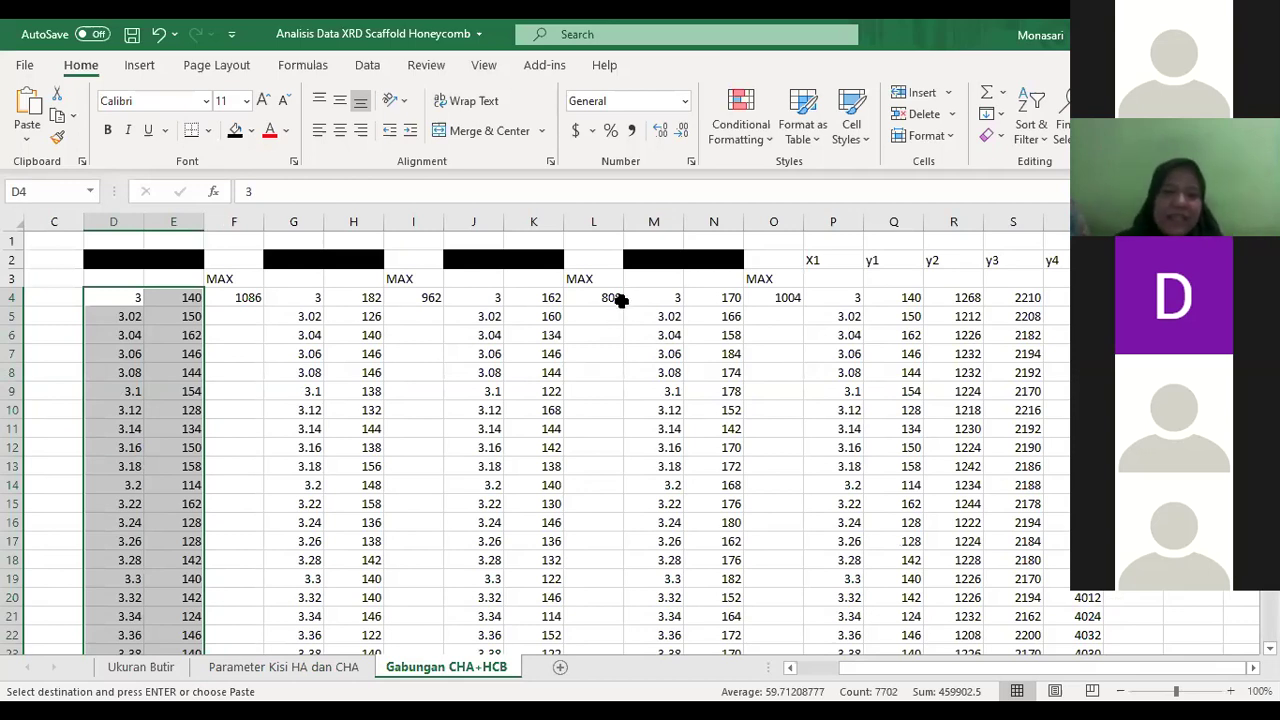
Examine the paired x and intensity data columns of the four samples in columns D to N.
left_click(287, 389)
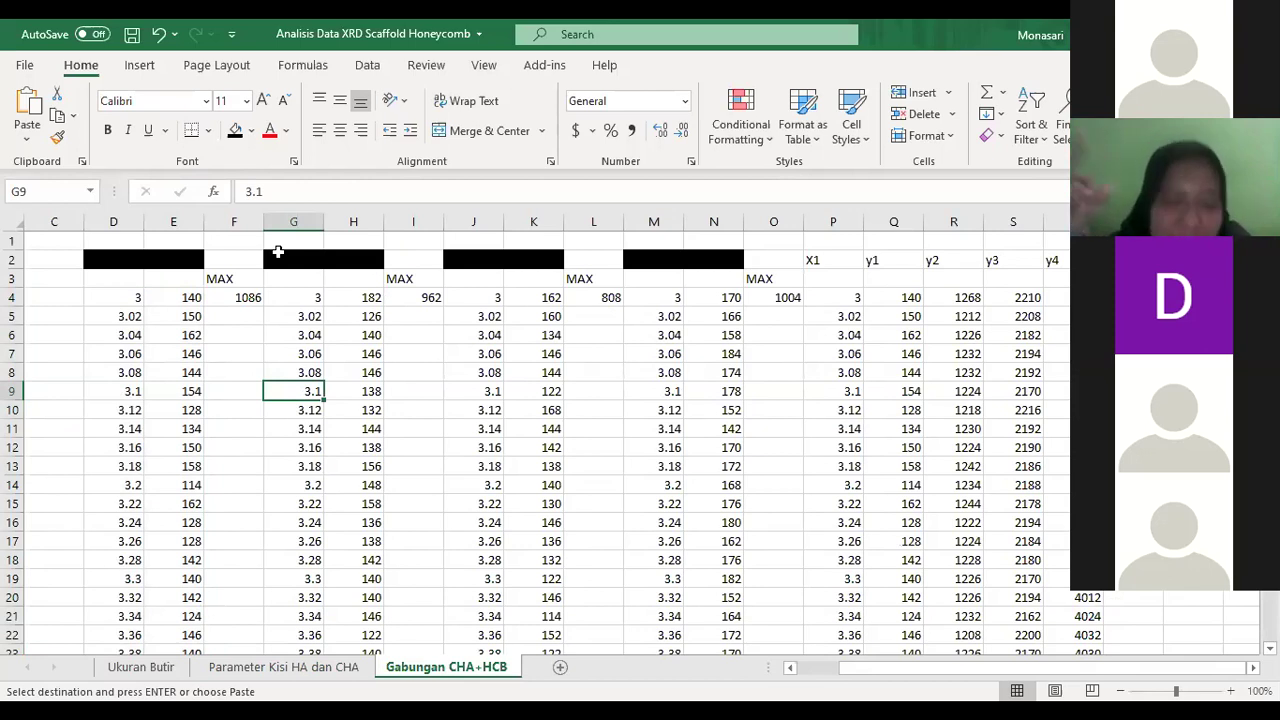
left_click(122, 297)
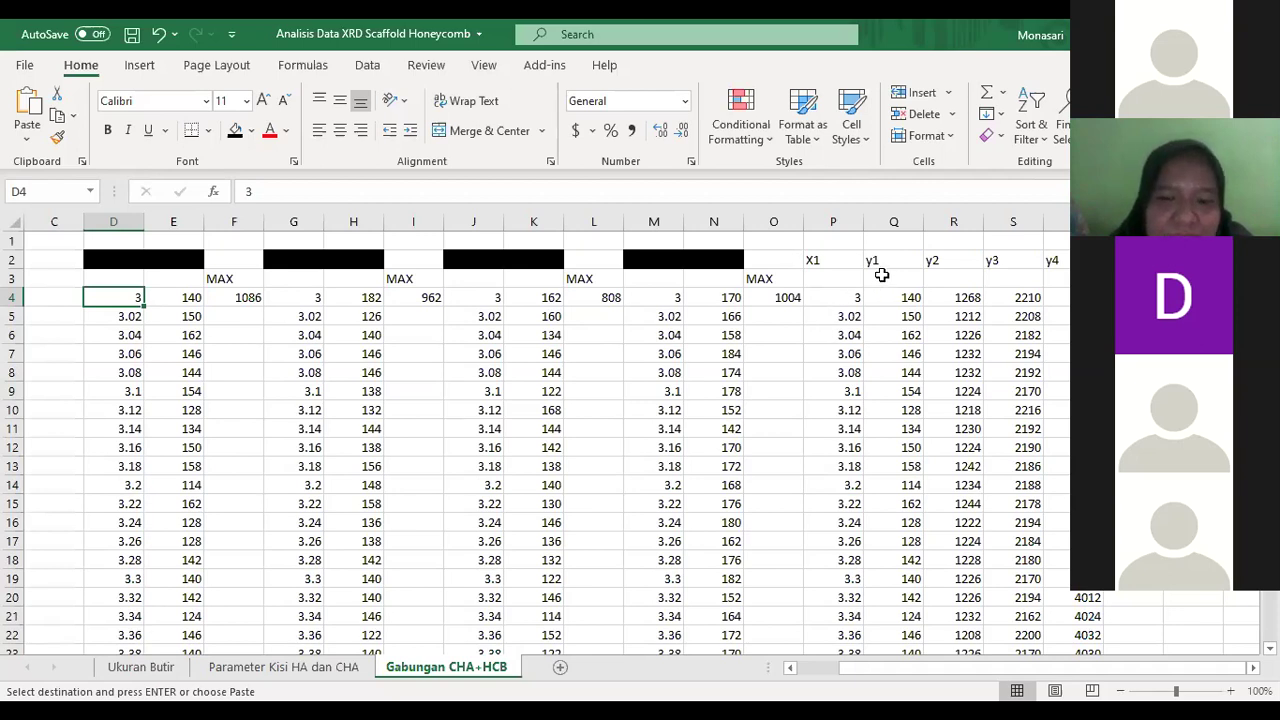
left_click(186, 296)
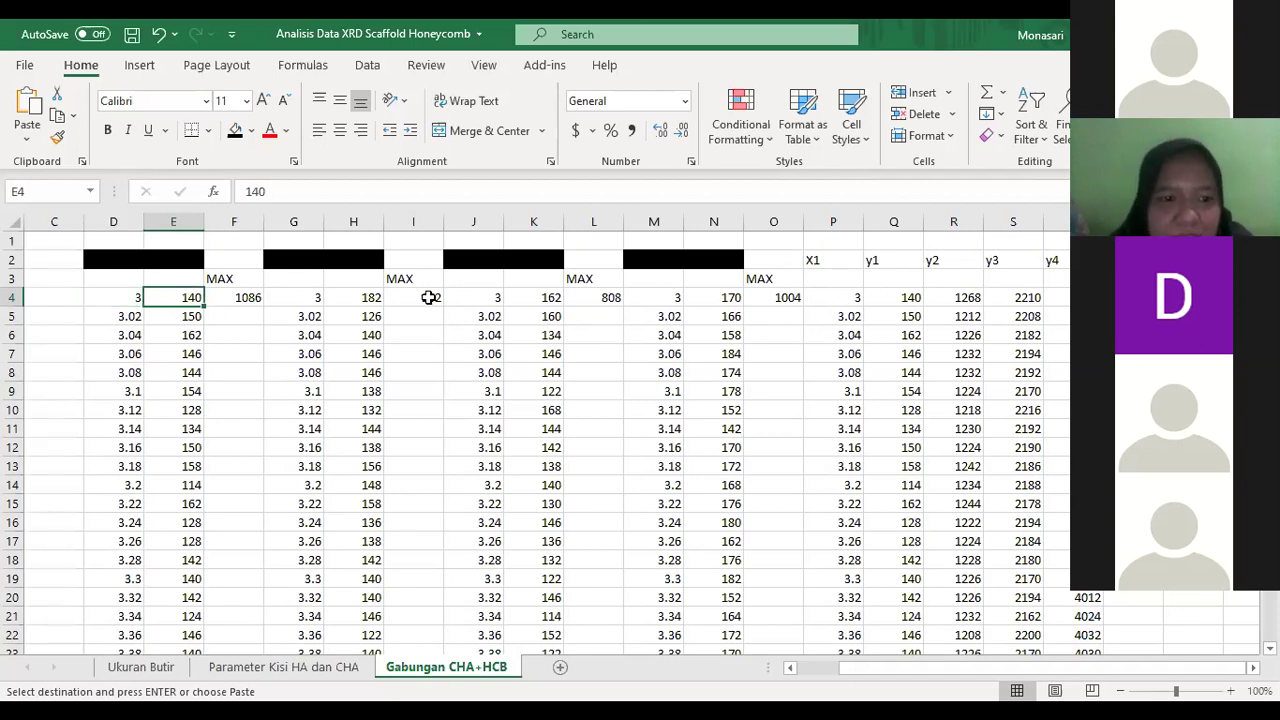
left_click(371, 297)
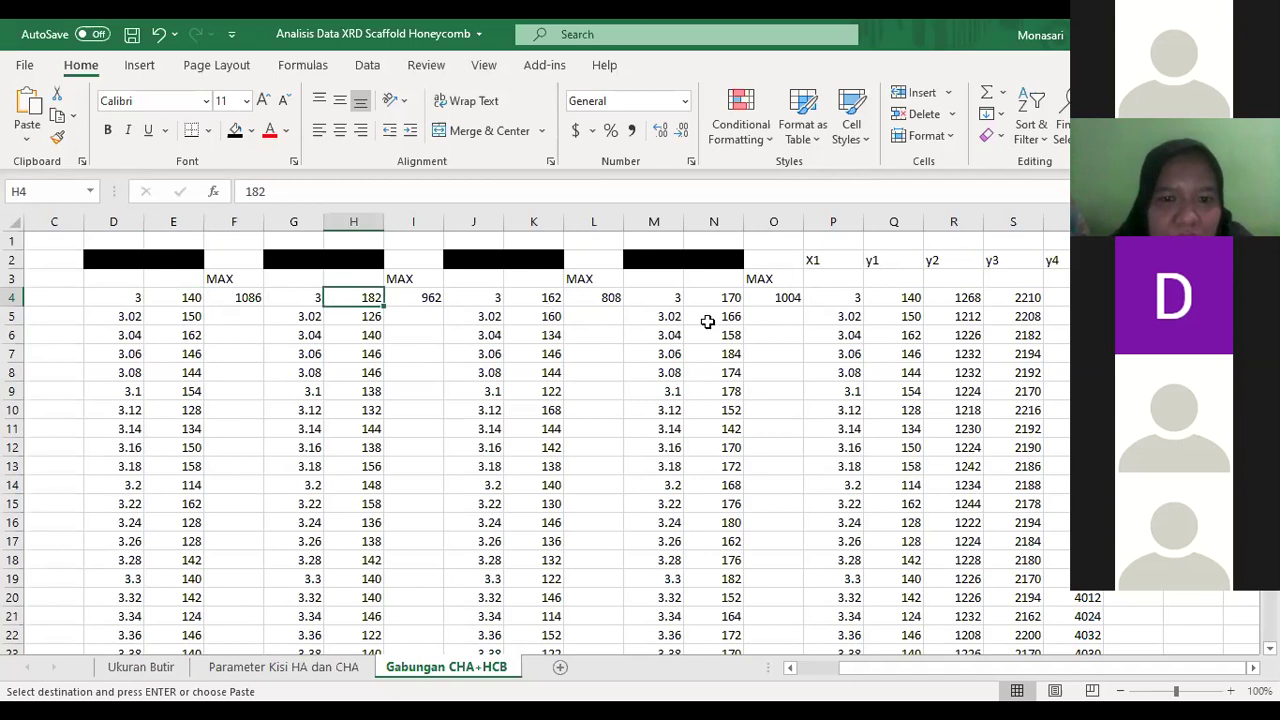
key("Right")
key("Right")
key("Right")
key("Down")
left_click(728, 292)
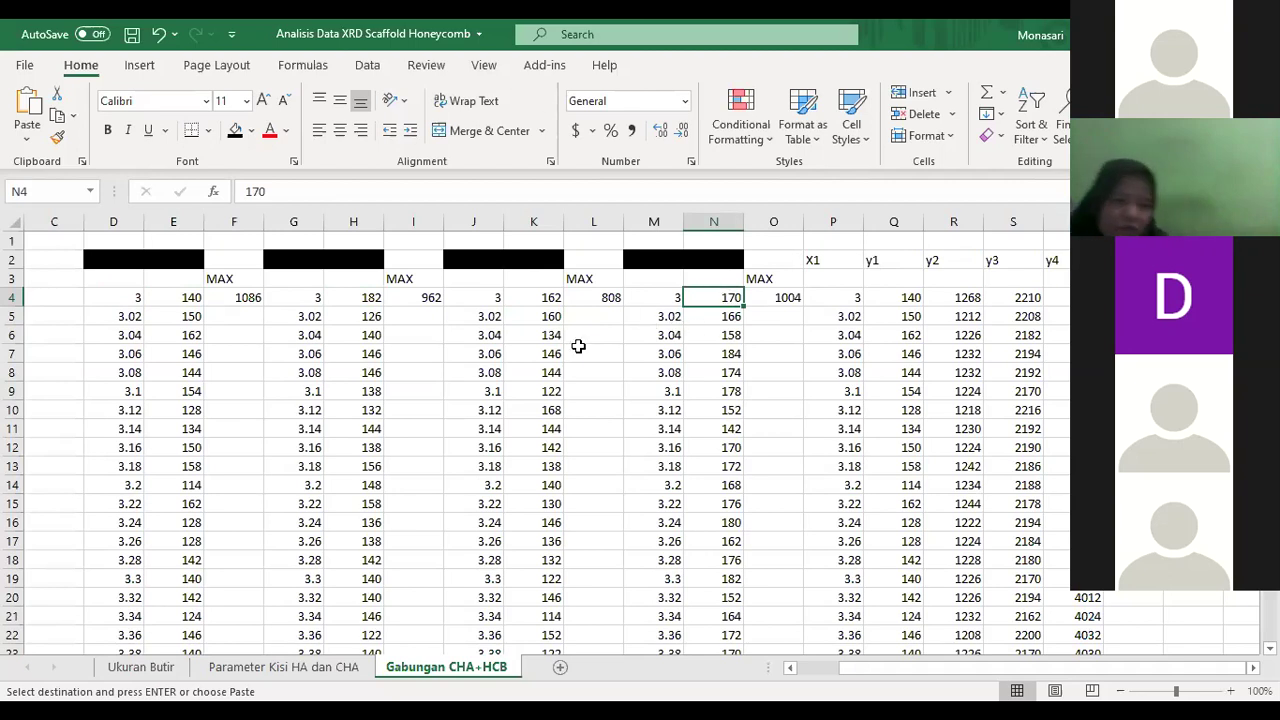
left_click(187, 298)
left_click(162, 426, "shift")
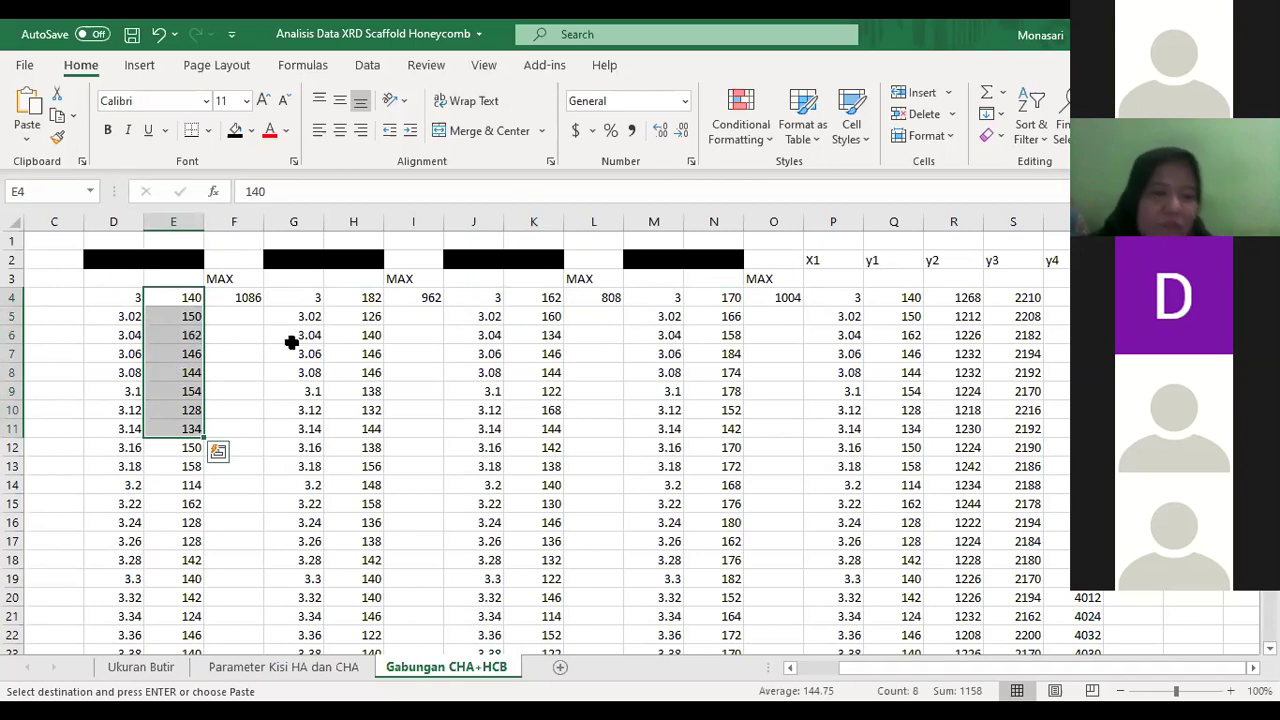
Check the MAX formulas in F4 and I4 for the first two samples' intensity columns.
left_click(259, 297)
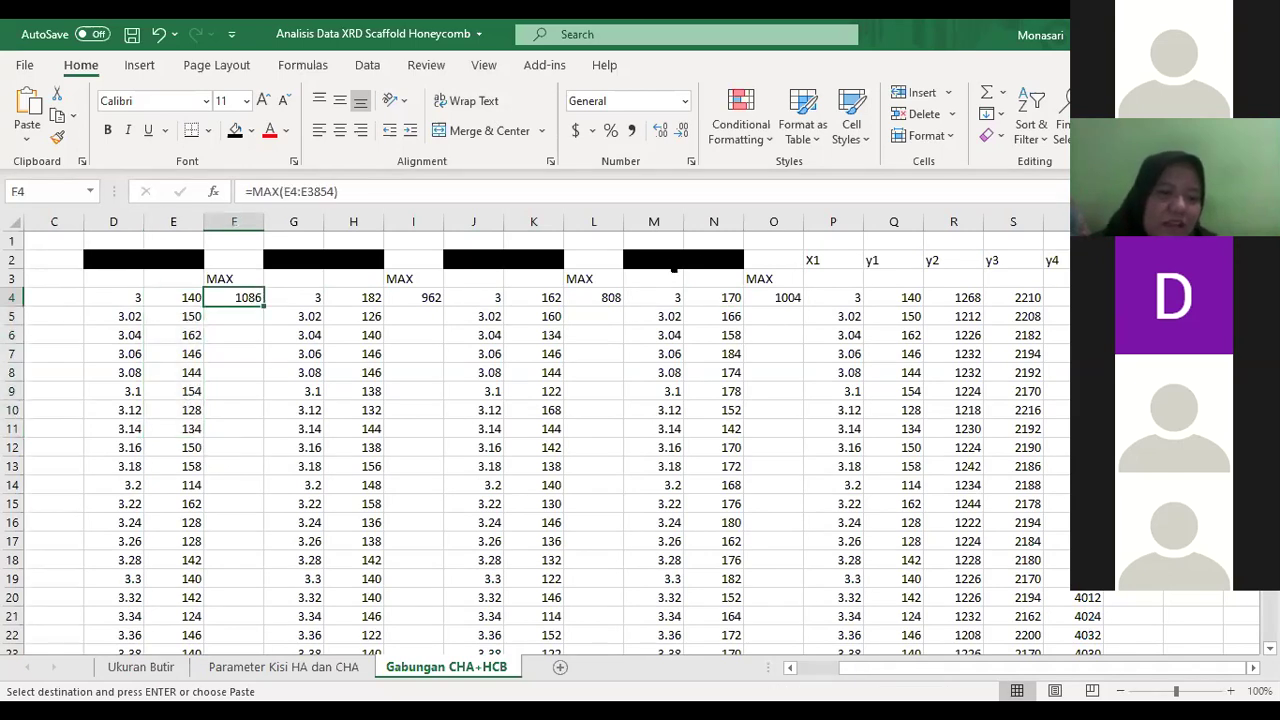
left_click(430, 297)
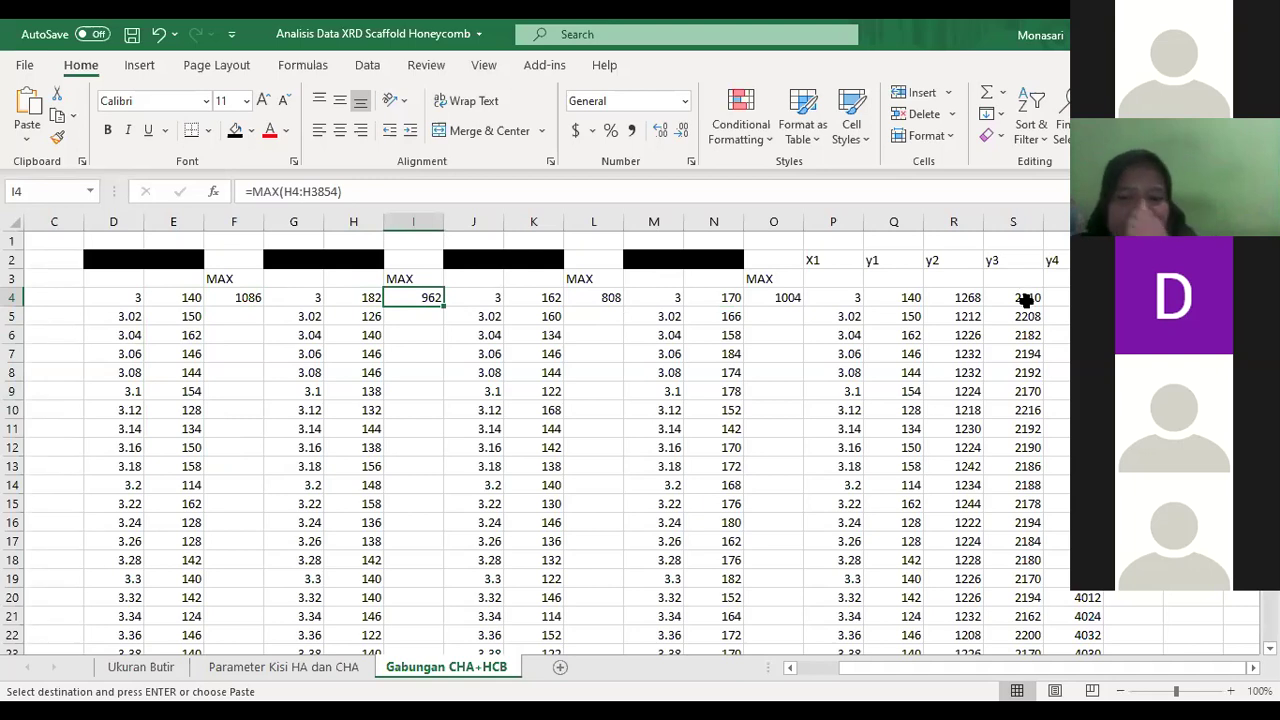
scroll(955, 332, "down", 1)
scroll(951, 334, "up", 1)
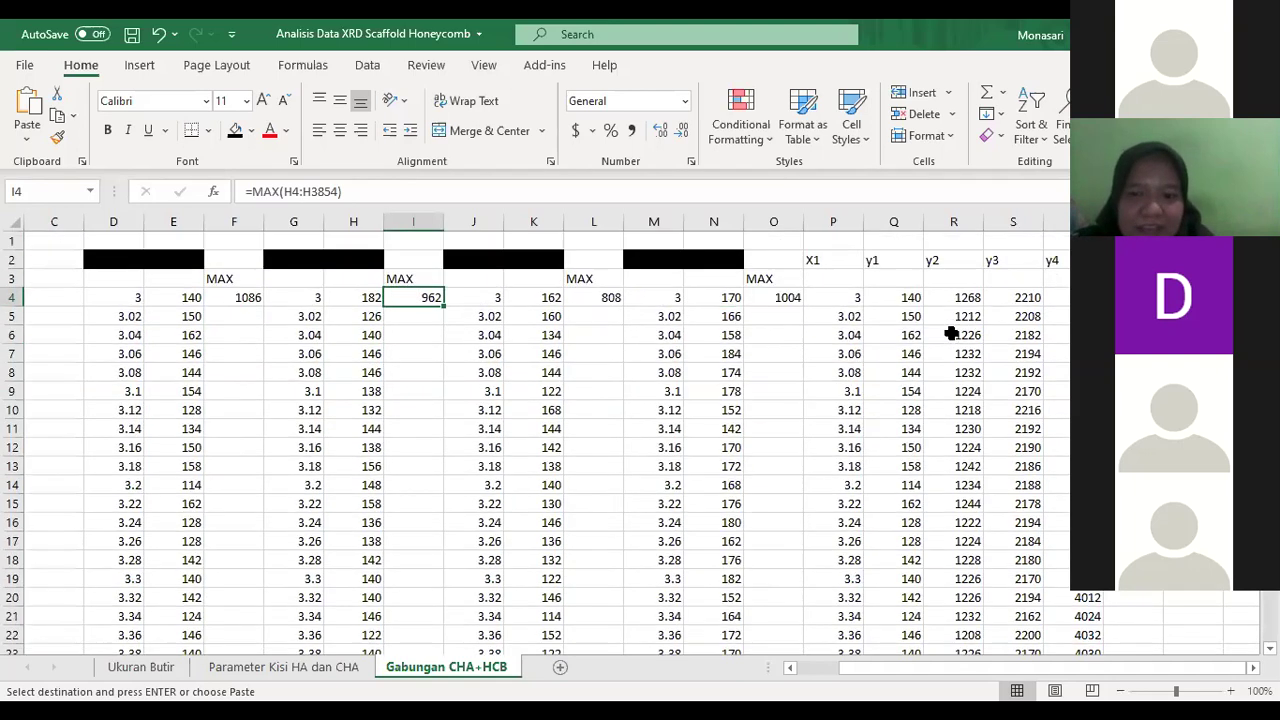
Inspect the y1 to y4 cells in row 4 and the formulas that offset the intensities by the preceding maxima.
left_click(889, 297)
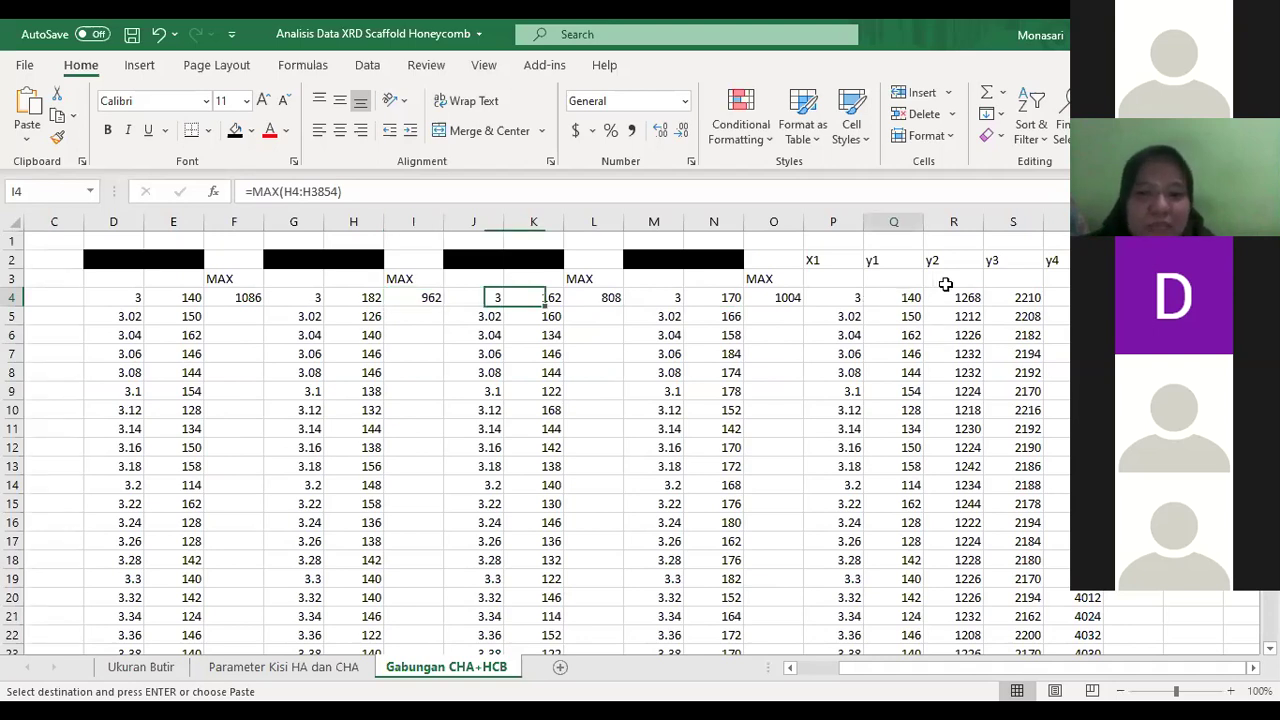
left_click(957, 297)
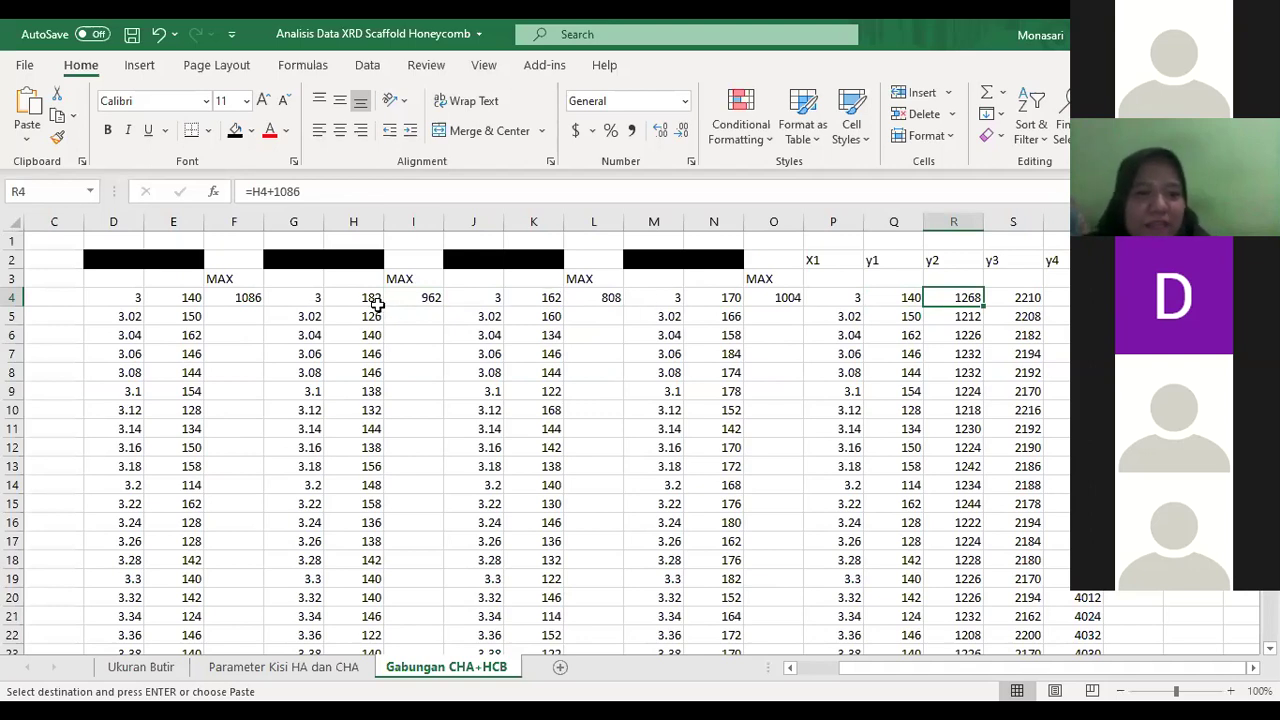
left_click(345, 297)
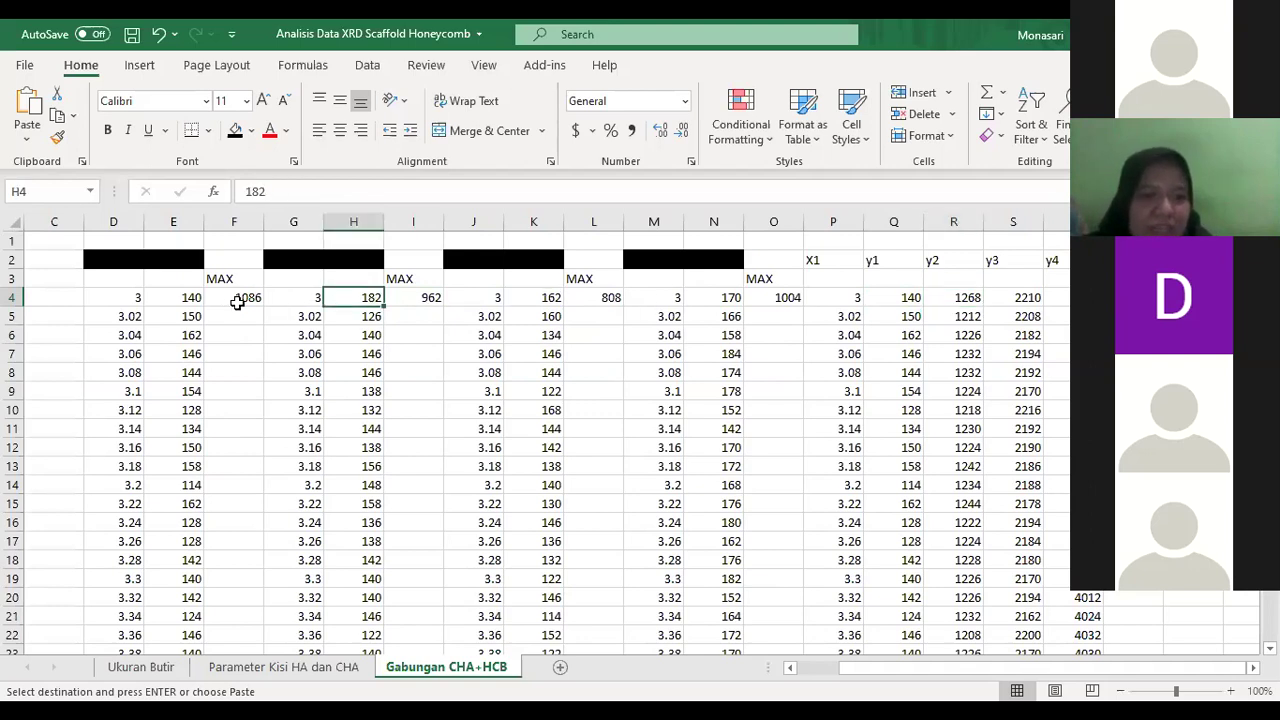
left_click(963, 297)
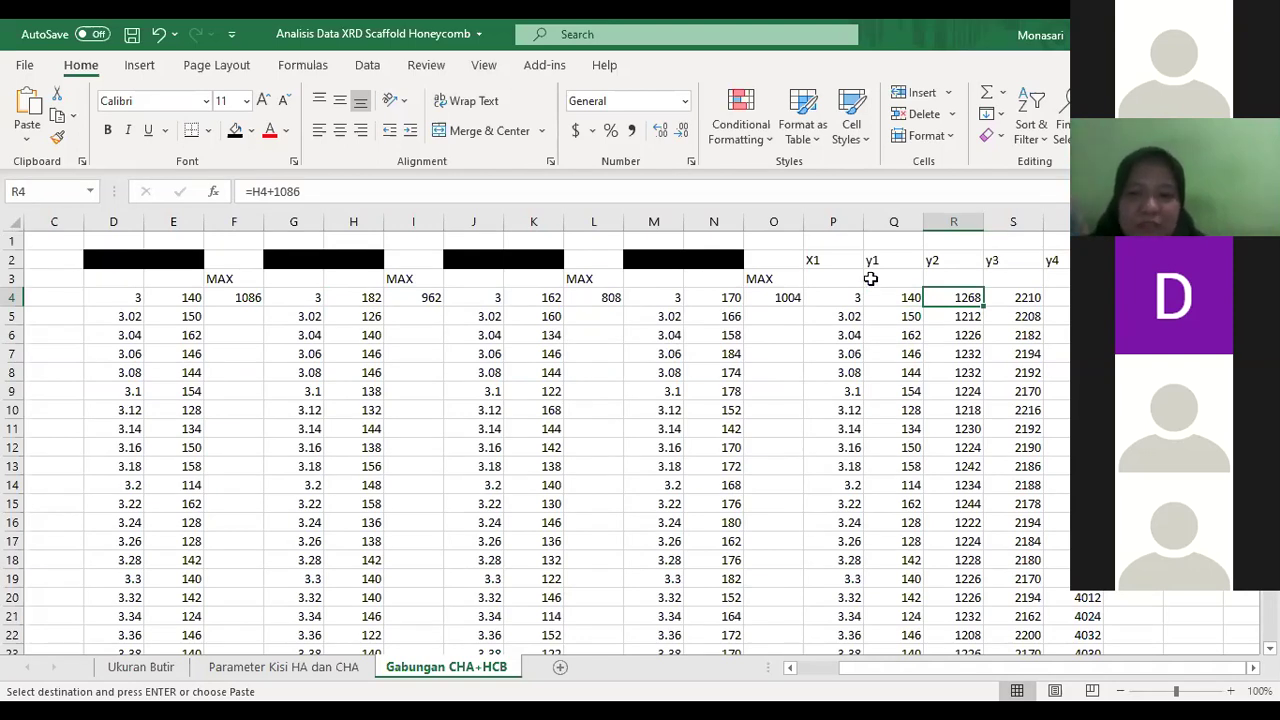
left_click(1035, 297)
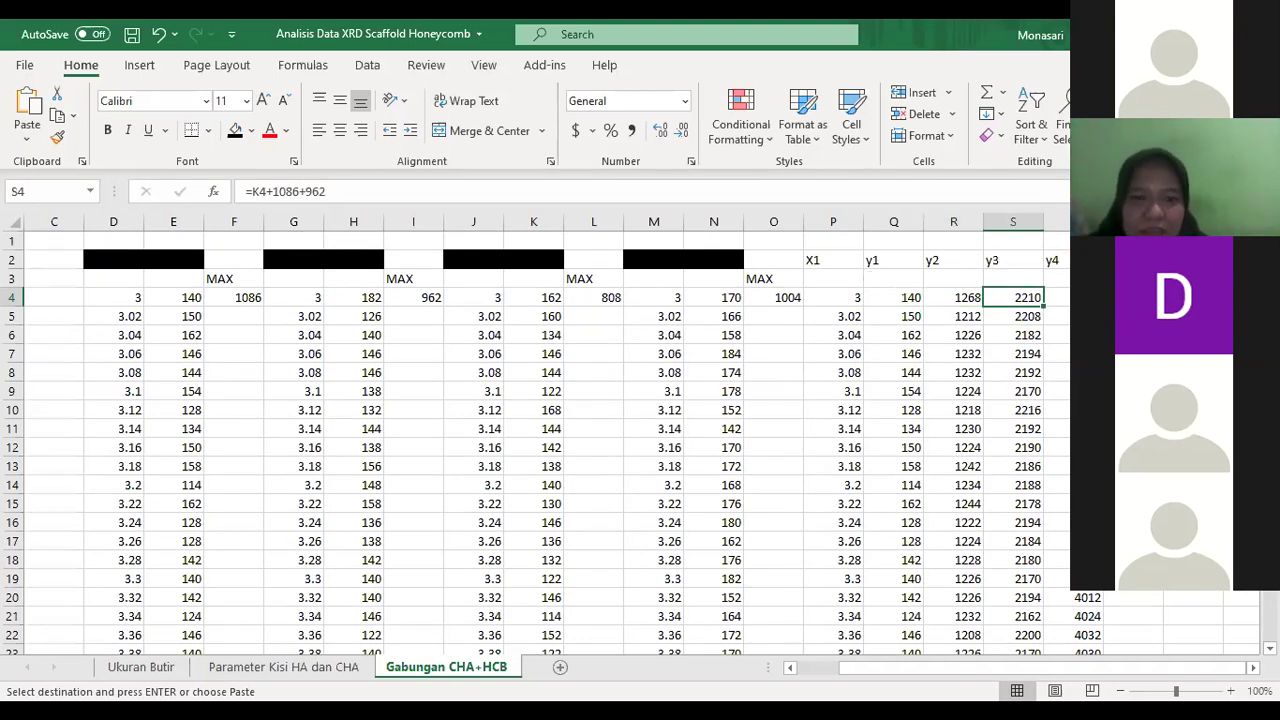
key("Right")
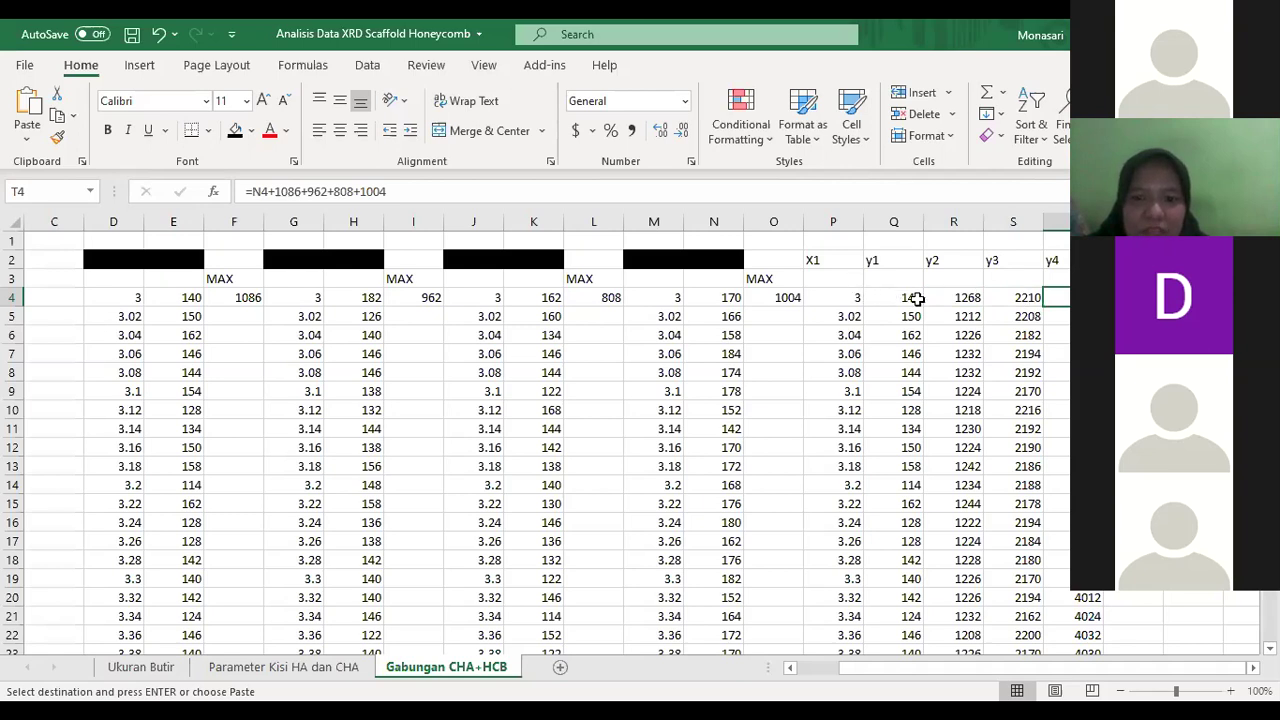
Copy the X1 to y4 data from row 4 to row 3854 and paste it into Book1 in OriginPro, starting at A(X) row 1.
left_click_drag(845, 297, 1055, 297)
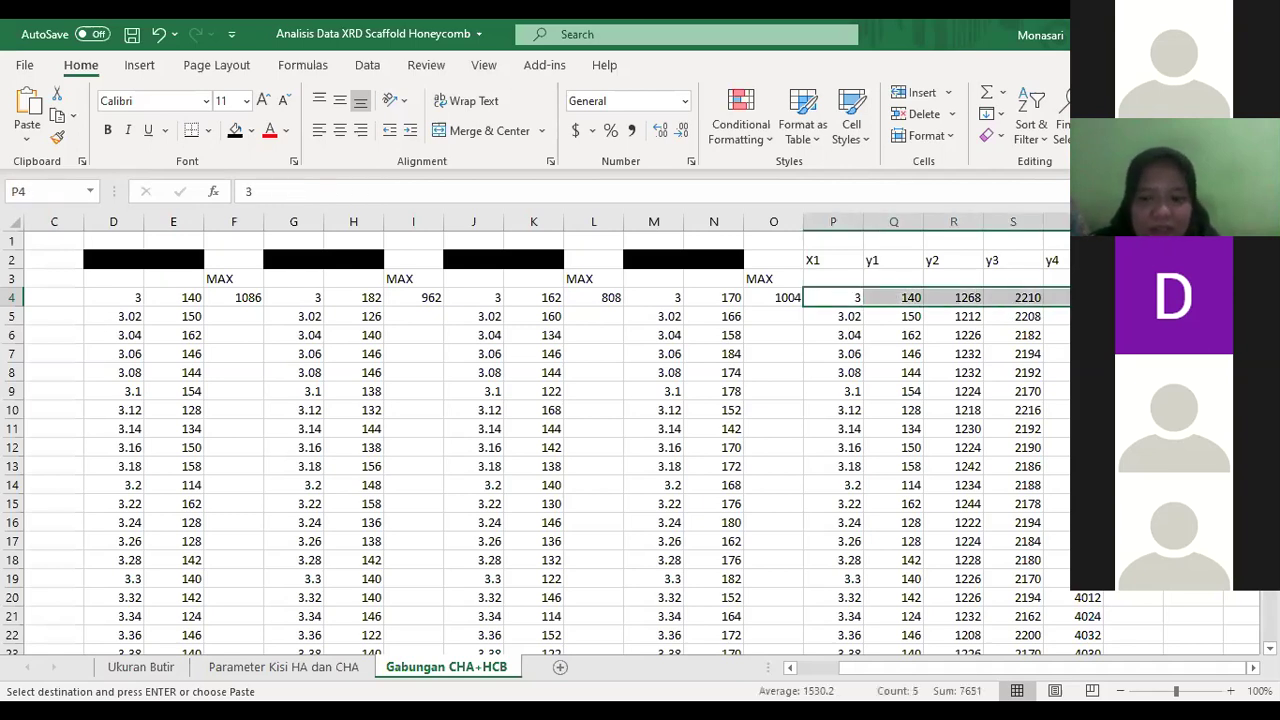
key("ctrl+shift+Down")
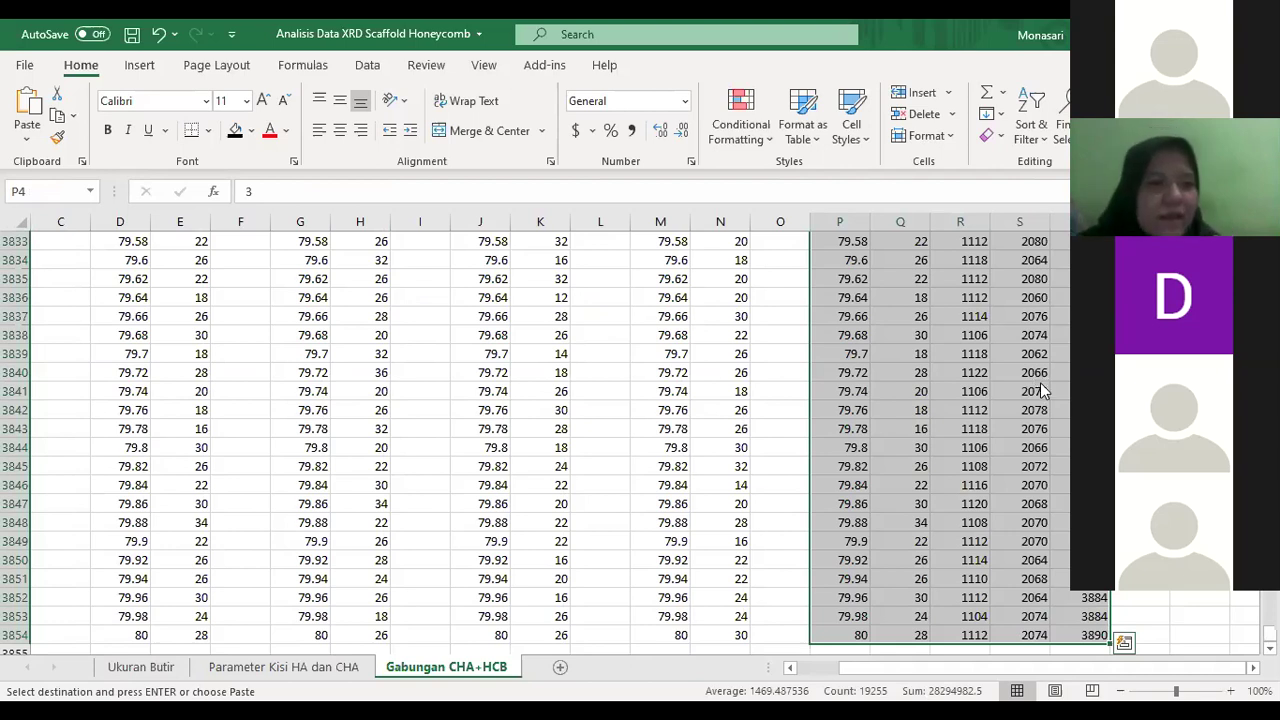
key("alt+Tab")
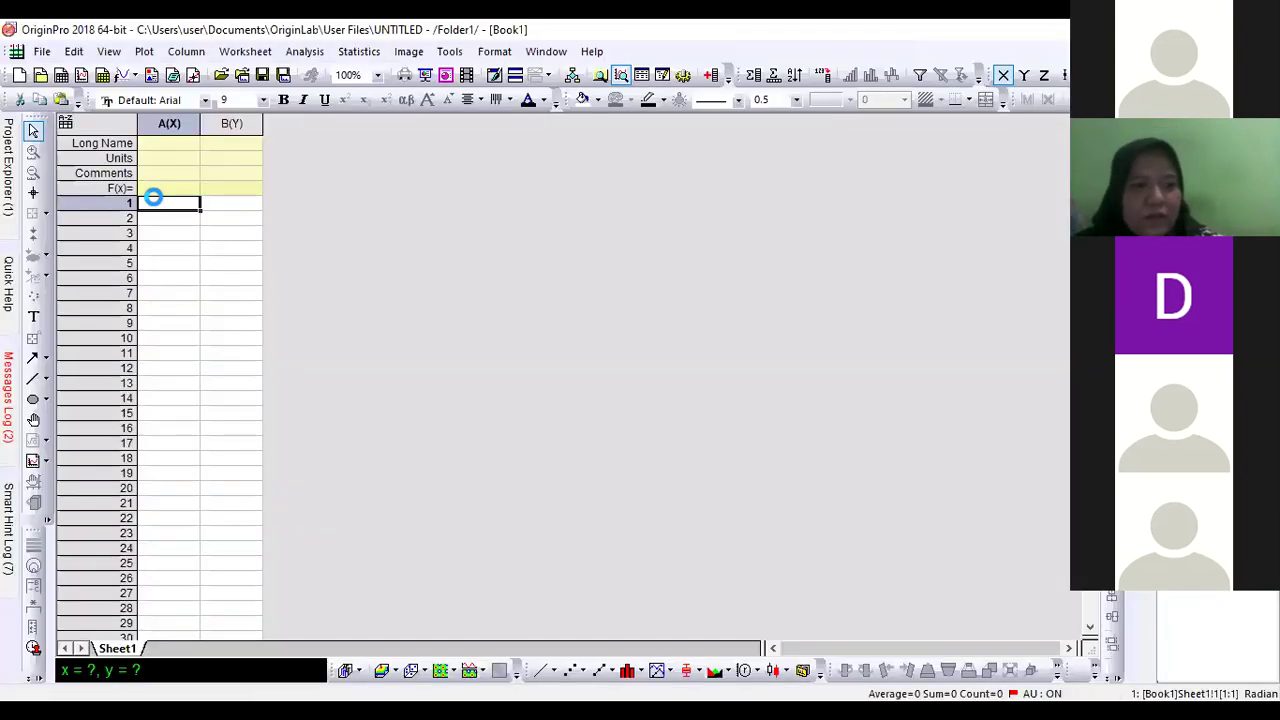
key("ctrl+v")
Select columns A(X) to E(Y) and plot them as a line graph with four stacked curves.
left_click(170, 122)
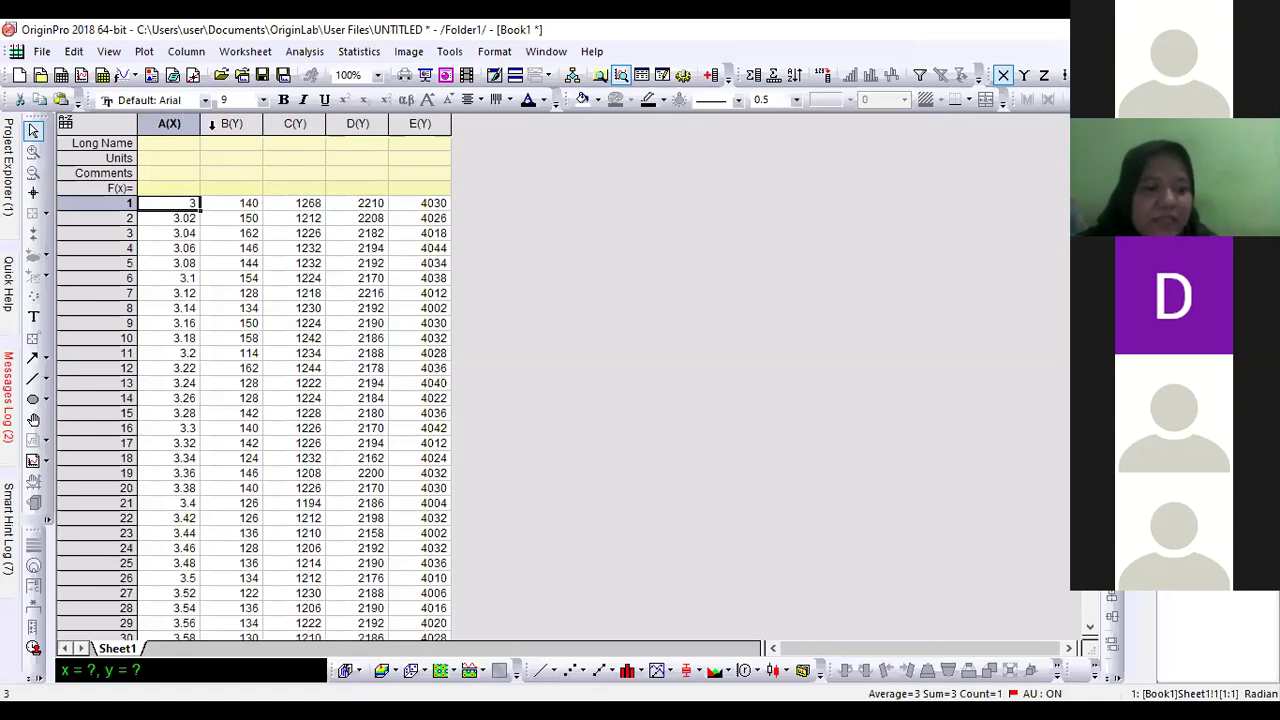
left_click(362, 123, "shift")
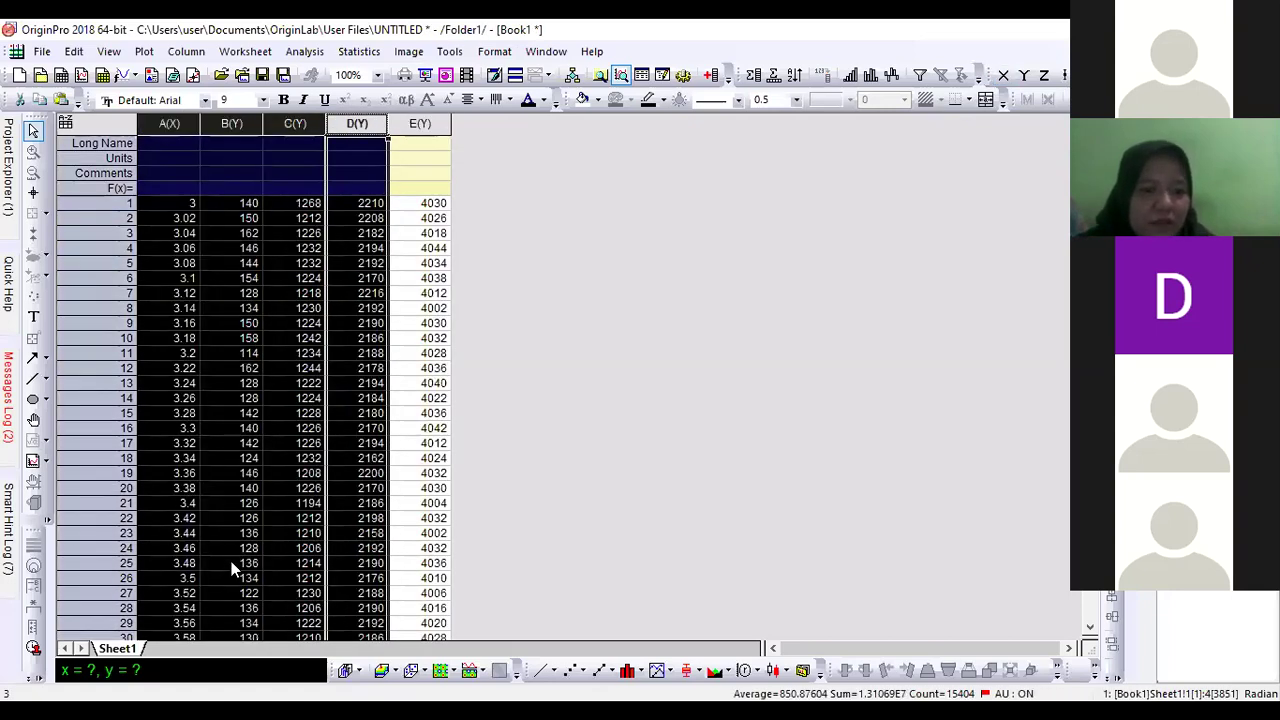
key("shift+Right")
scroll(229, 227, "down", 1)
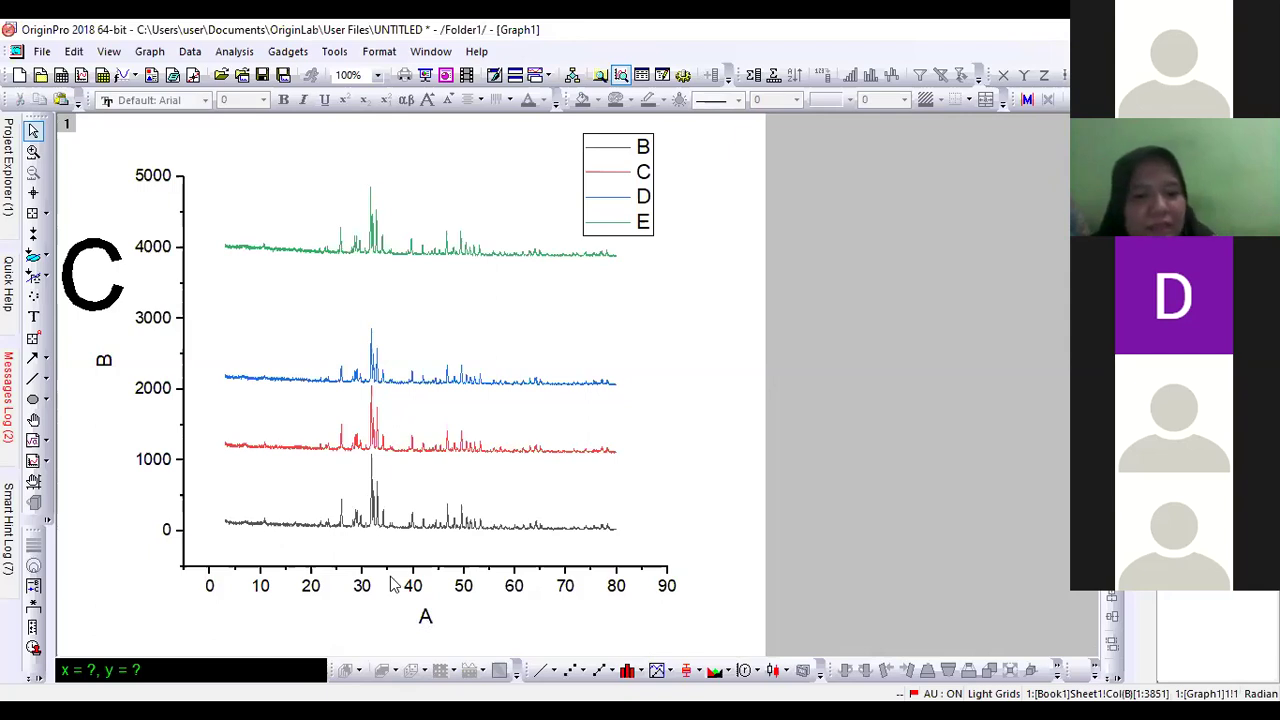
Change the graph's X-axis title to "2 Theta (deg)".
double_click(425, 616)
key("ctrl+a")
type("2")
type(" Te")
key("BackSpace")
type("h")
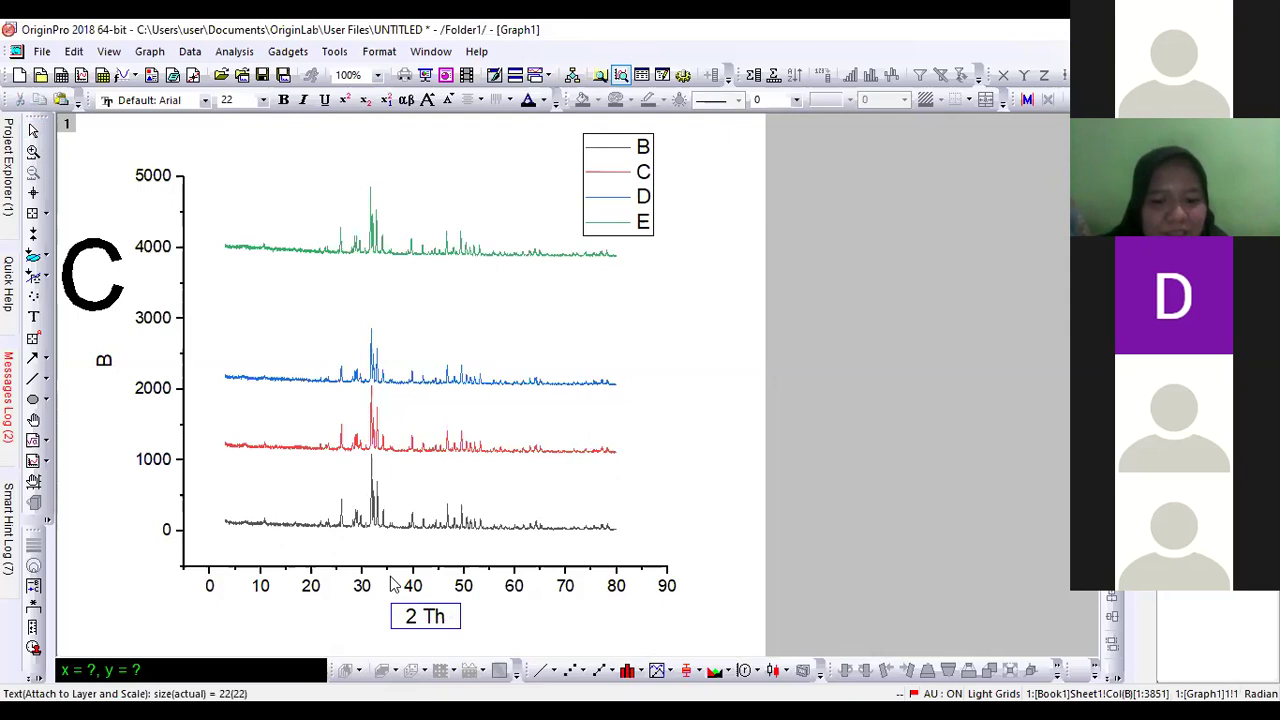
type("eta (deg)")
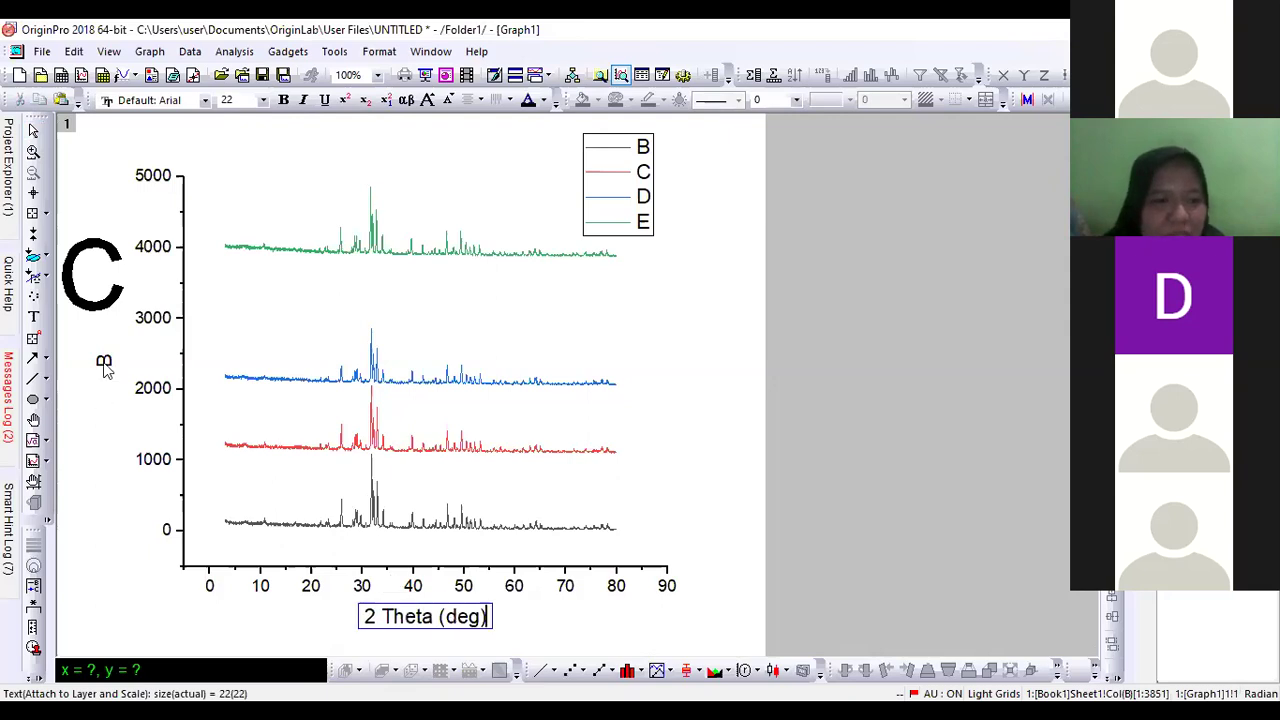
double_click(105, 364)
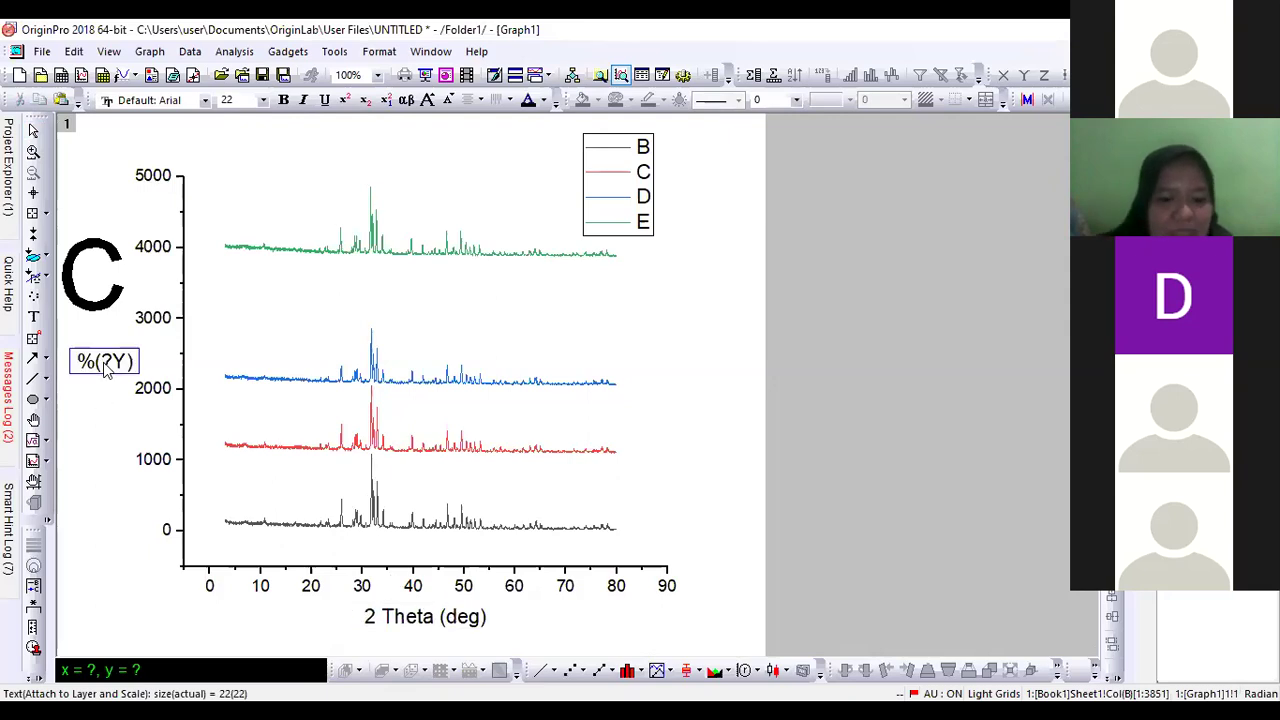
left_click(110, 368)
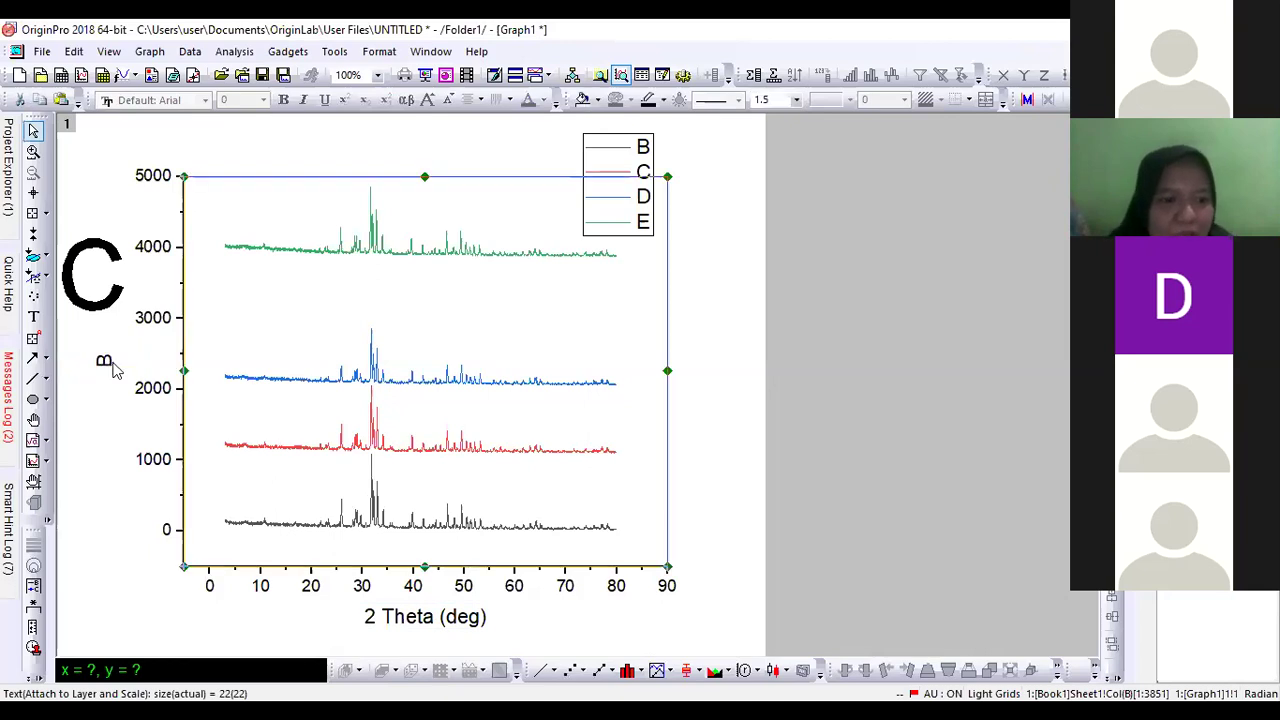
left_click(8, 283)
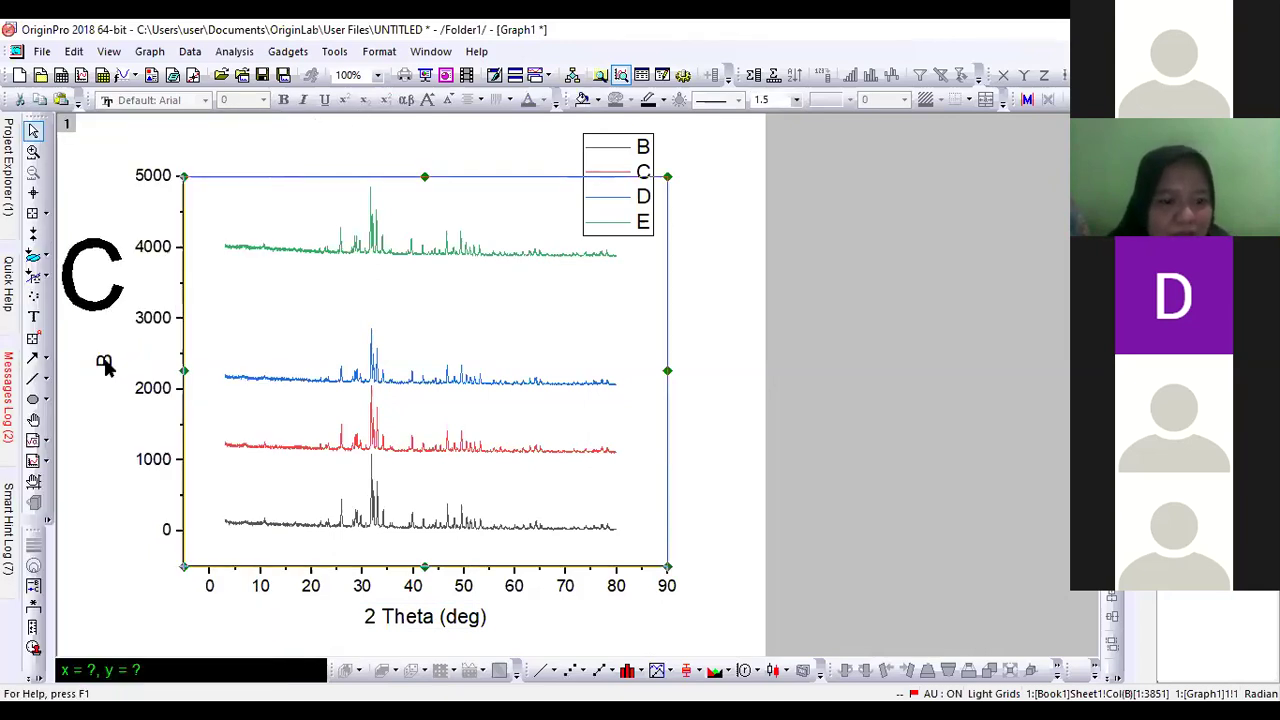
Change the graph's Y-axis title to "Intensity (a.u)".
double_click(105, 365)
type("Int")
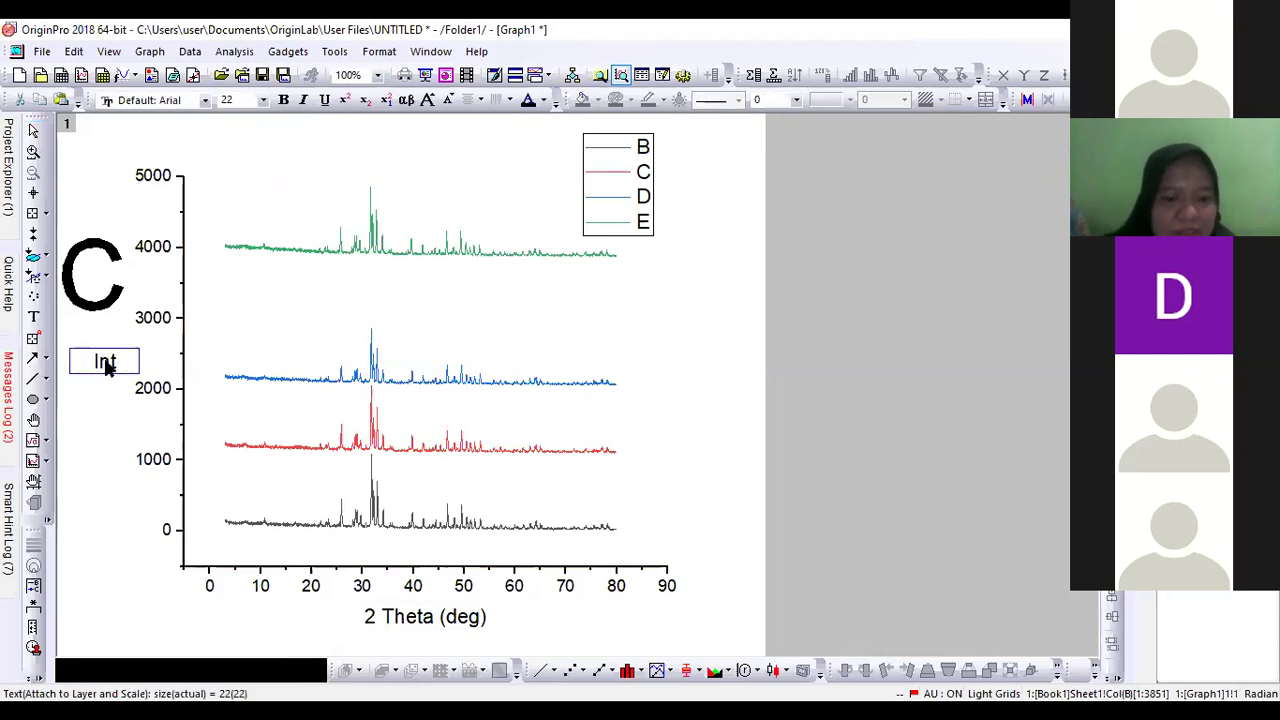
type("ensity (")
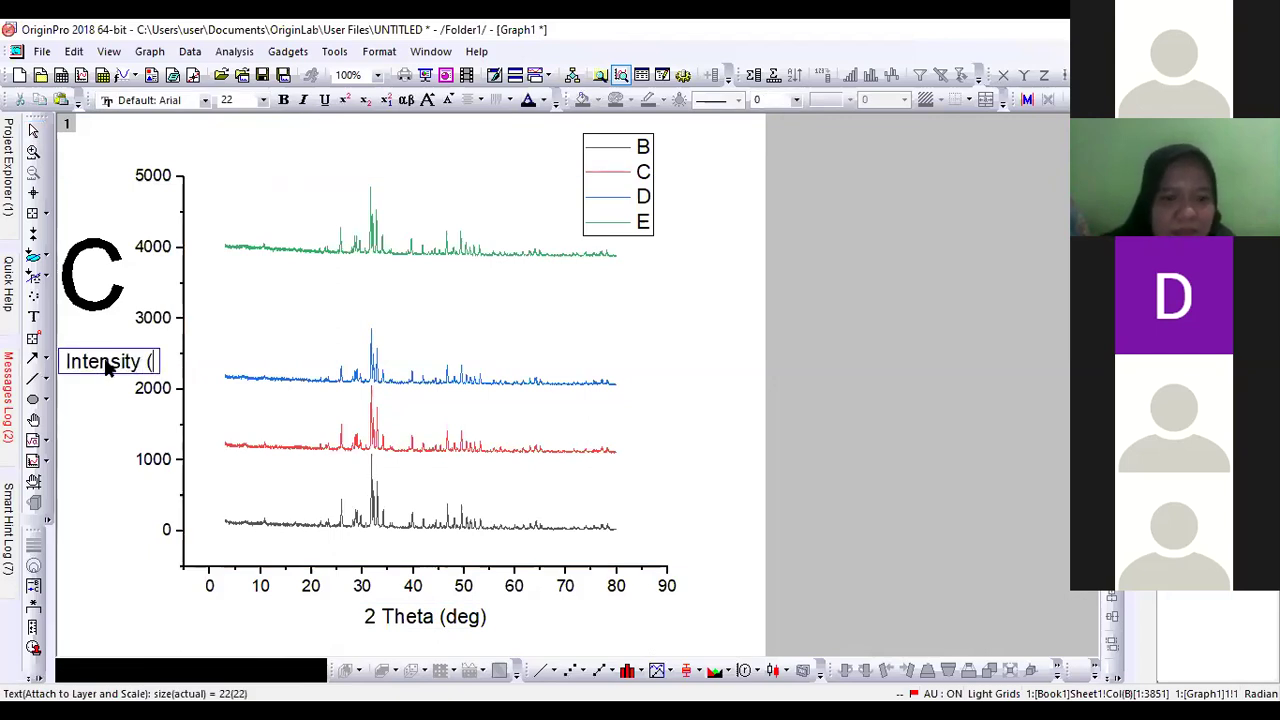
type("cps")
key("BackSpace")
key("BackSpace")
key("BackSpace")
type("a")
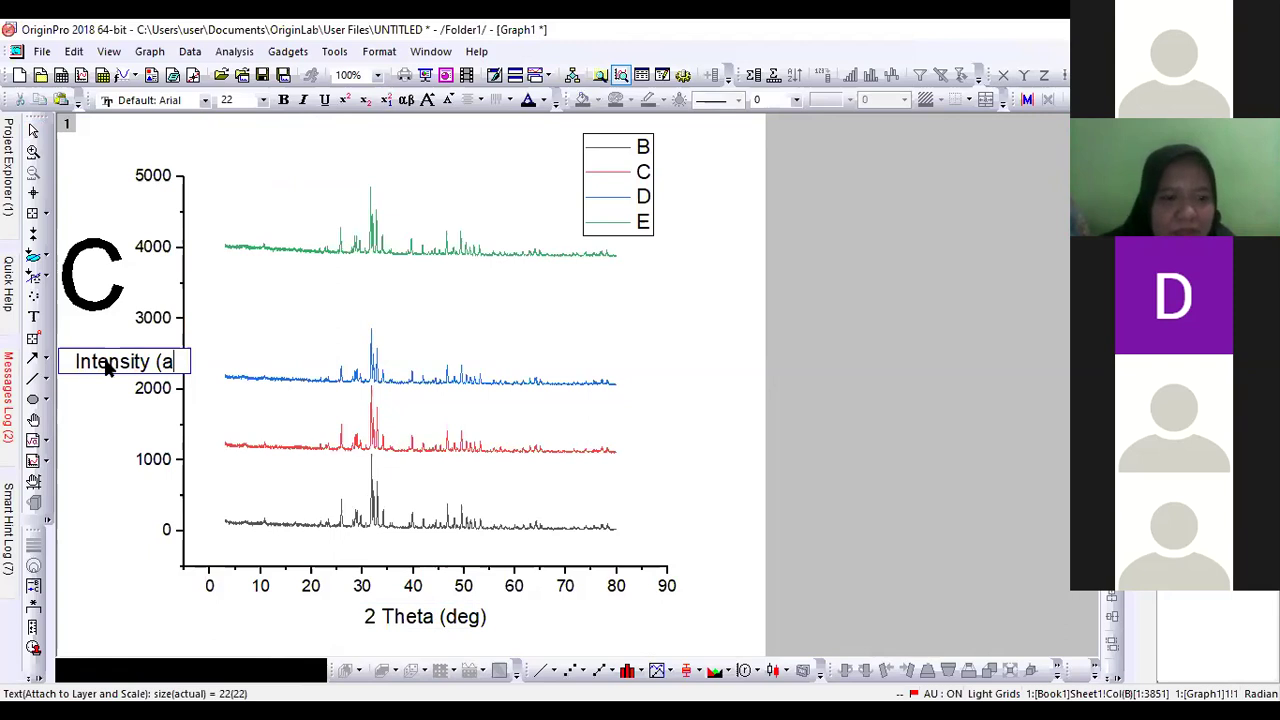
type(".i")
key("BackSpace")
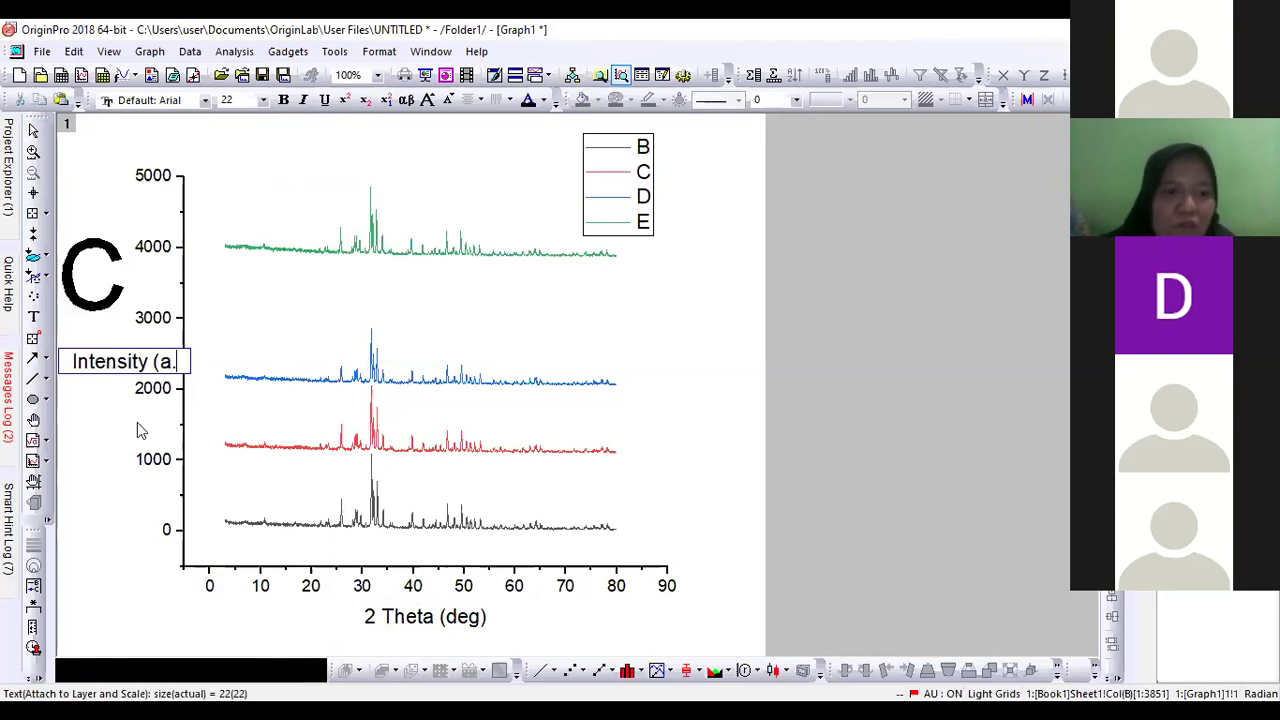
type("u)")
left_click(140, 388)
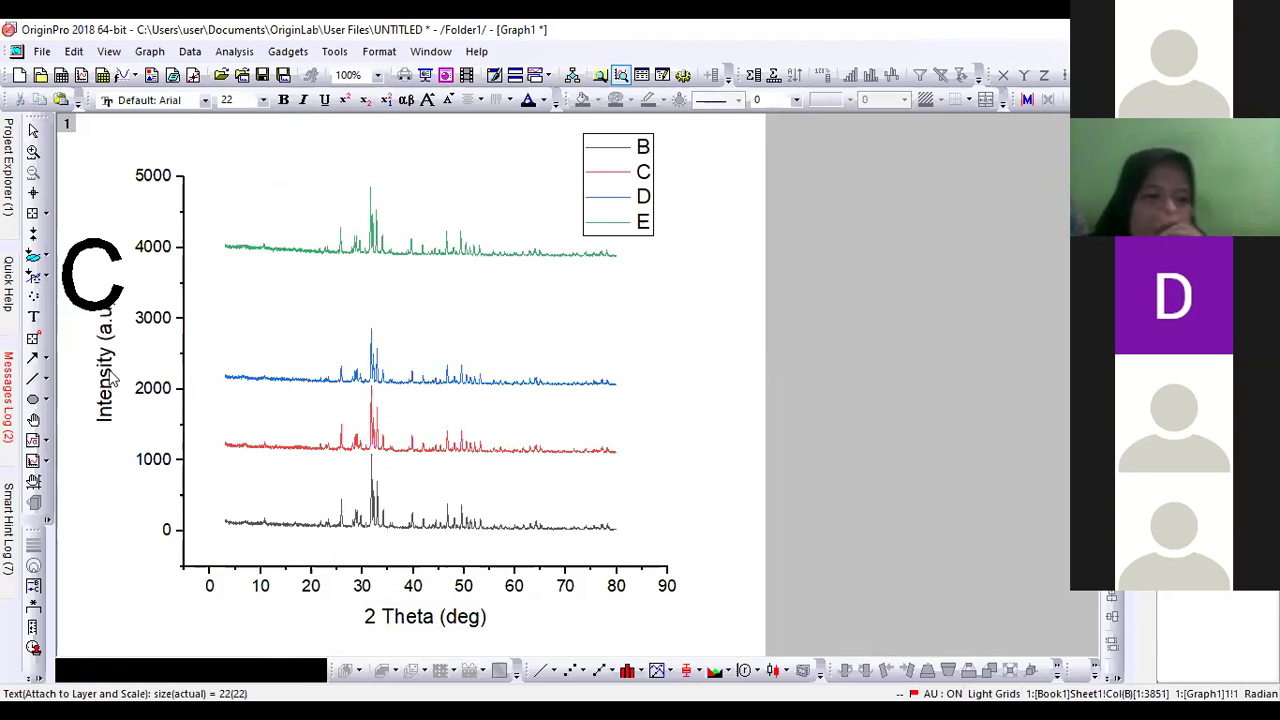
left_click(120, 372)
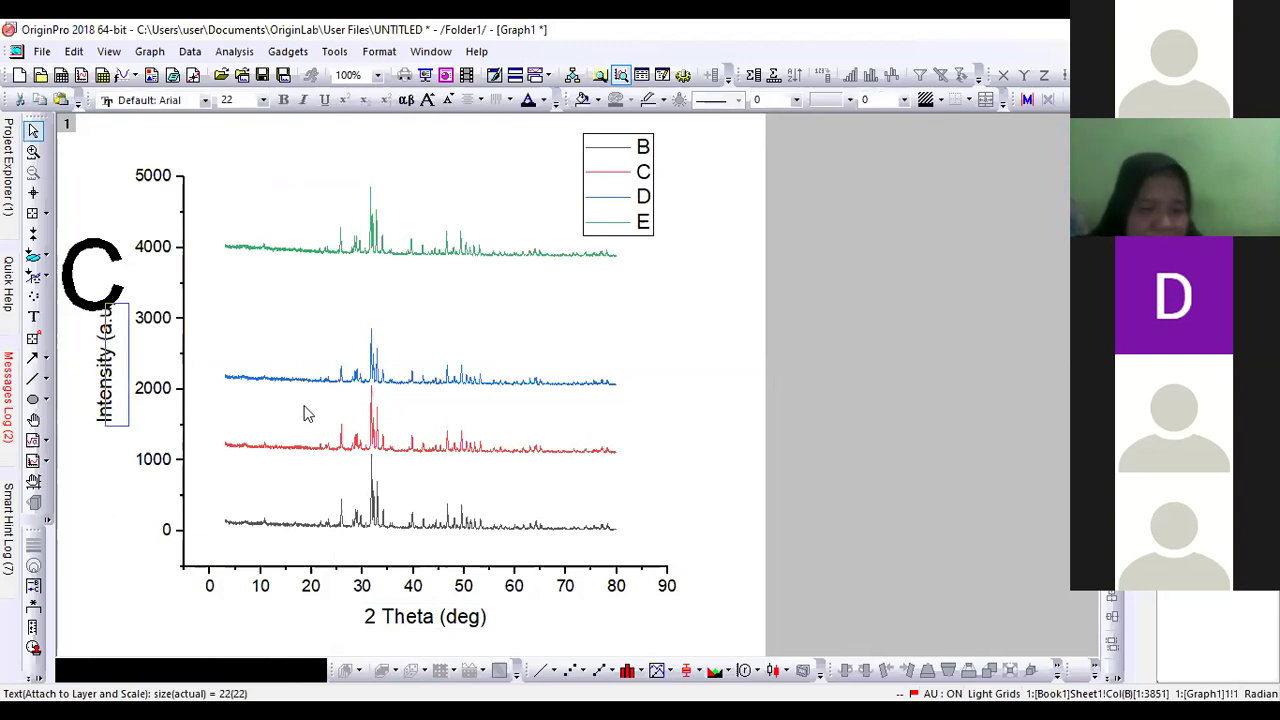